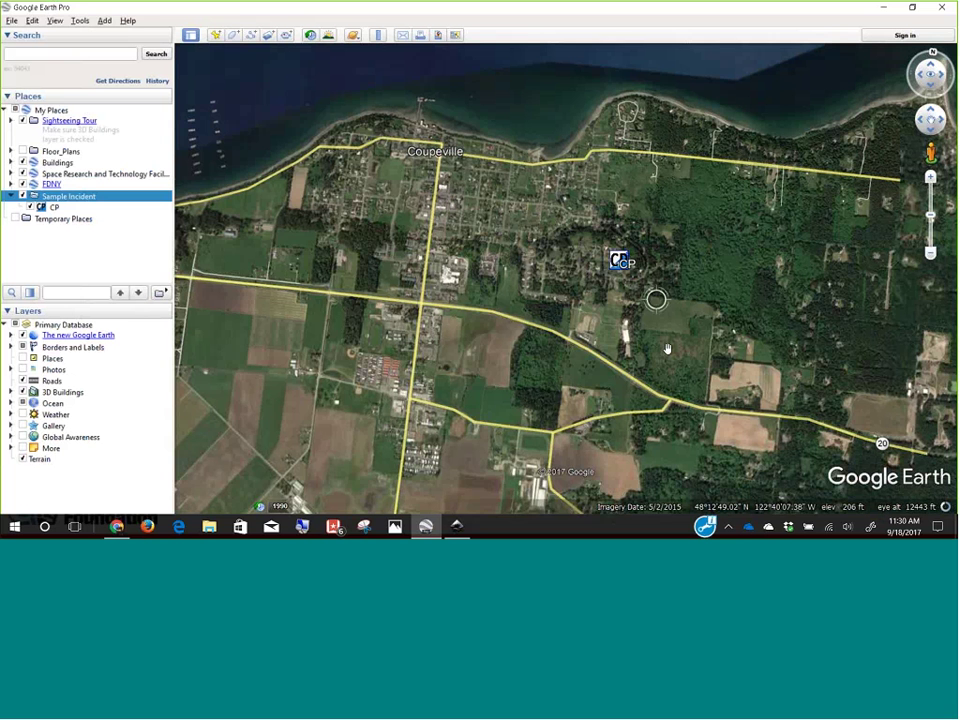
Step: Add a placemark named Base to the Sample Incident folder, positioned near the Main St and Highway 20 intersection in Coupeville
drag(667, 348, 600, 345)
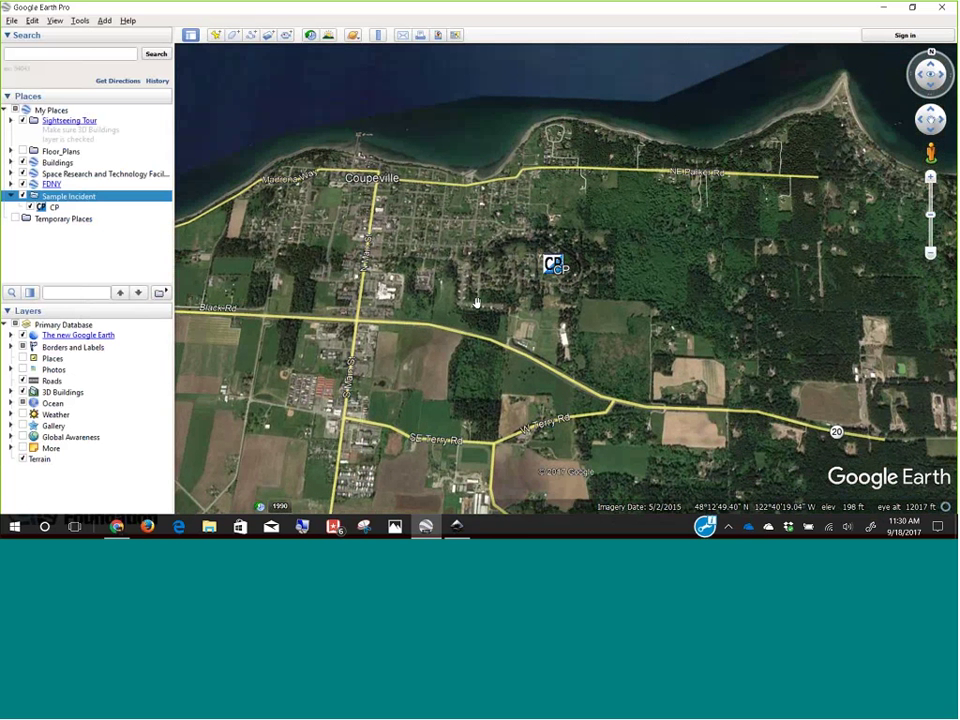
mouse_move(476, 302)
mouse_down()
mouse_move(511, 346)
mouse_move(531, 259)
mouse_up()
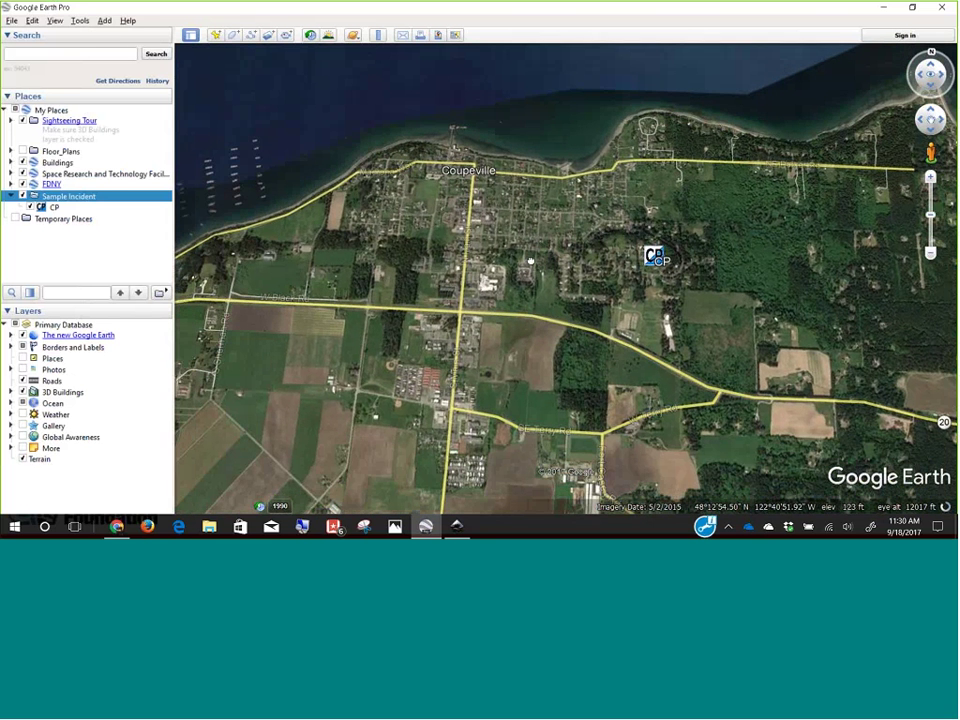
mouse_move(447, 233)
mouse_down()
mouse_move(465, 295)
mouse_move(426, 217)
mouse_up()
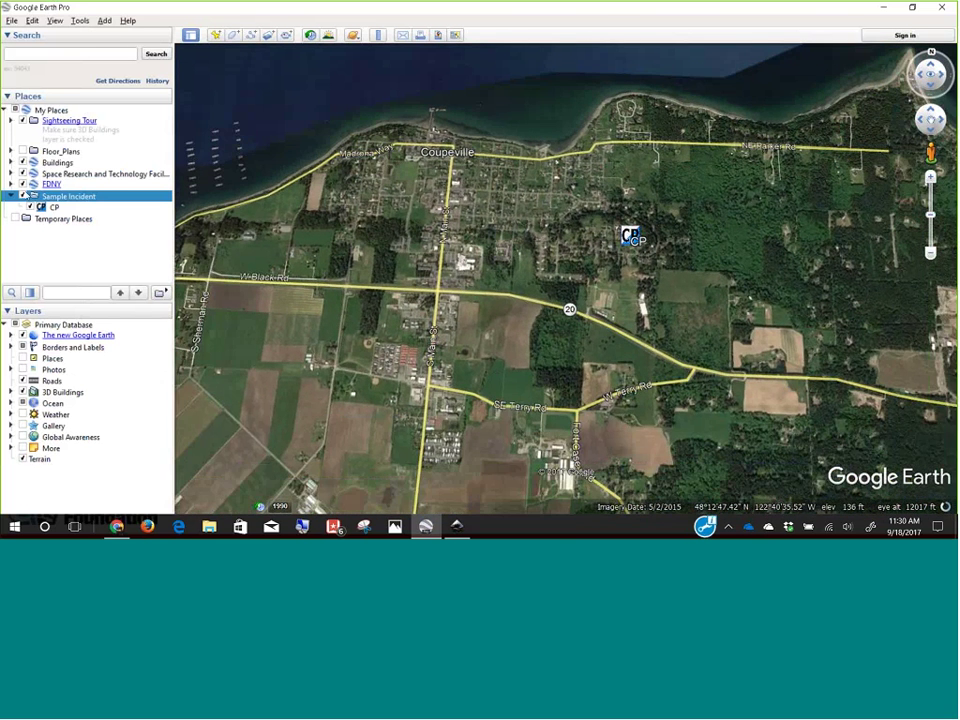
right_click(81, 203)
mouse_move(104, 208)
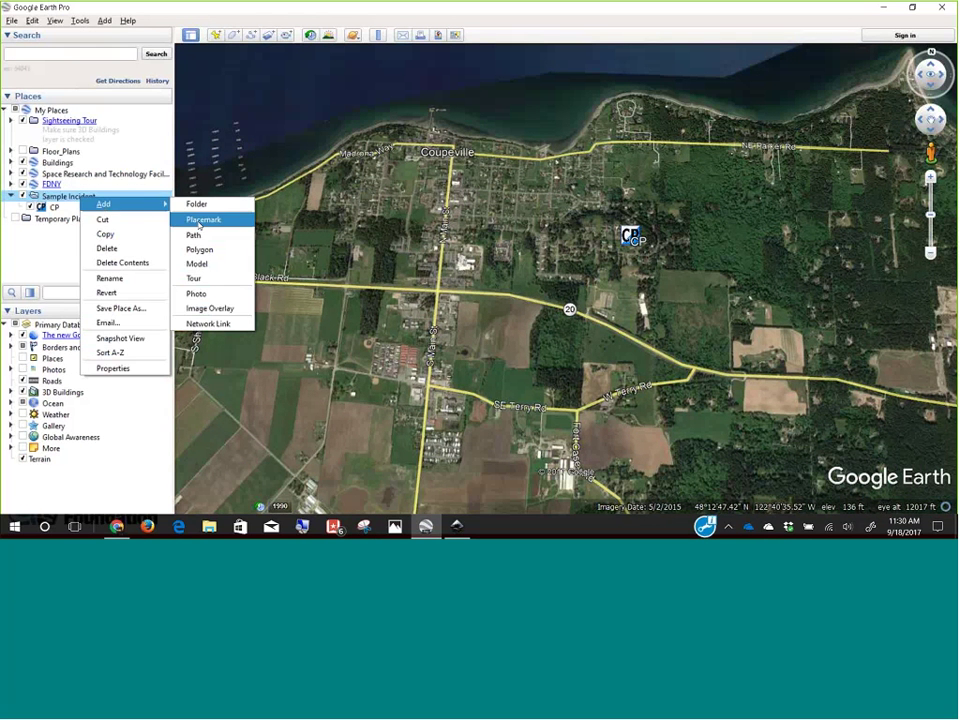
click(199, 221)
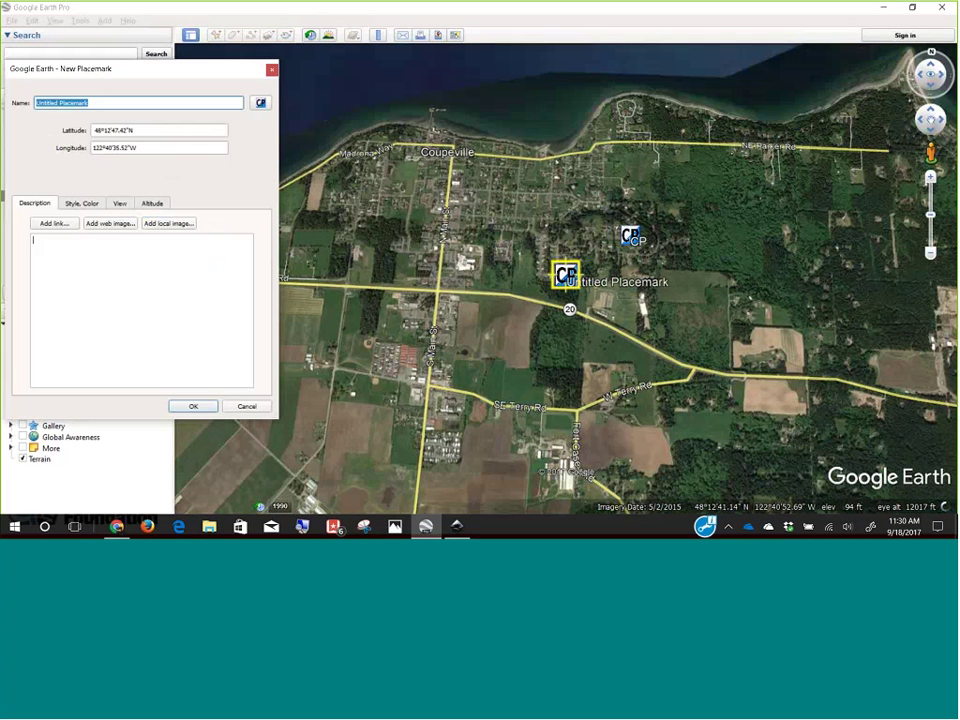
drag(567, 278, 443, 301)
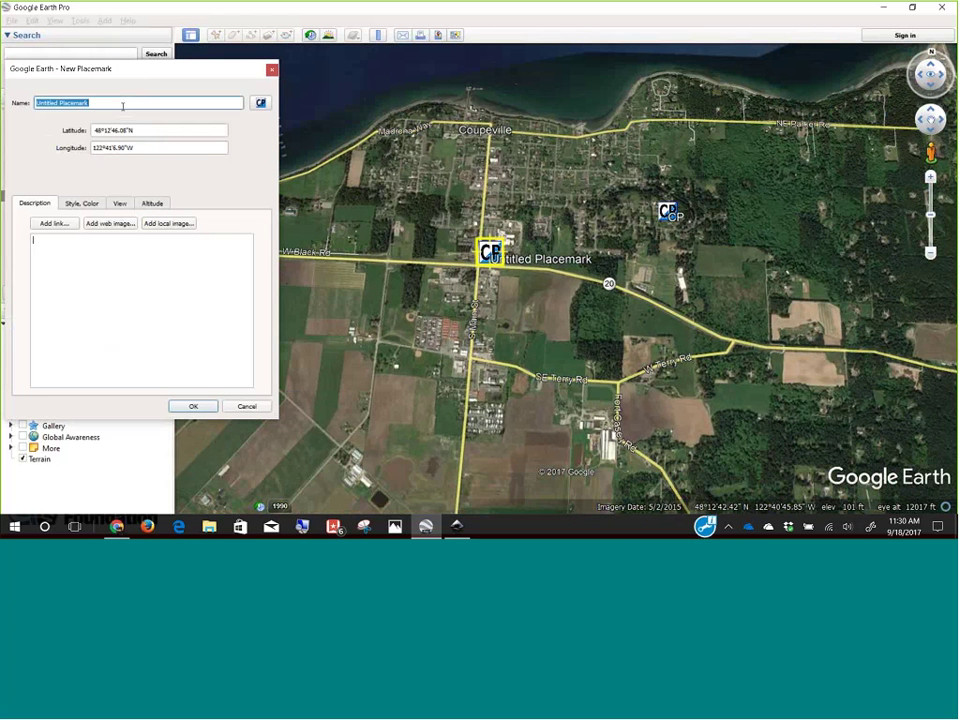
text(Base)
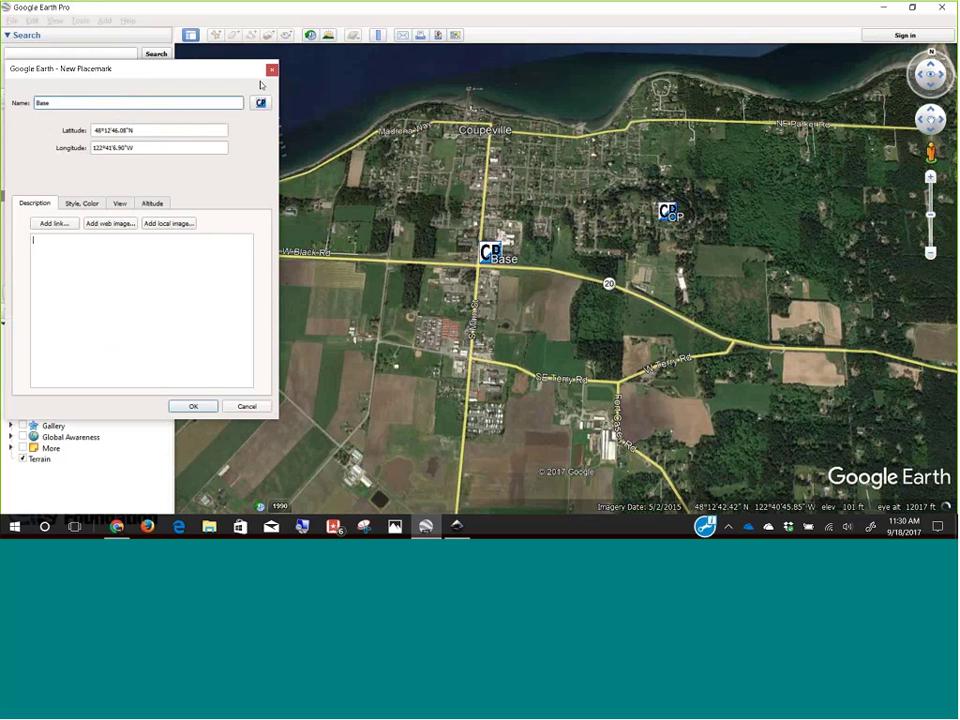
Step: Start choosing the Base placemark's icon, then switch to Chrome and open the Base symbol in the NAPSG symbol library
click(262, 104)
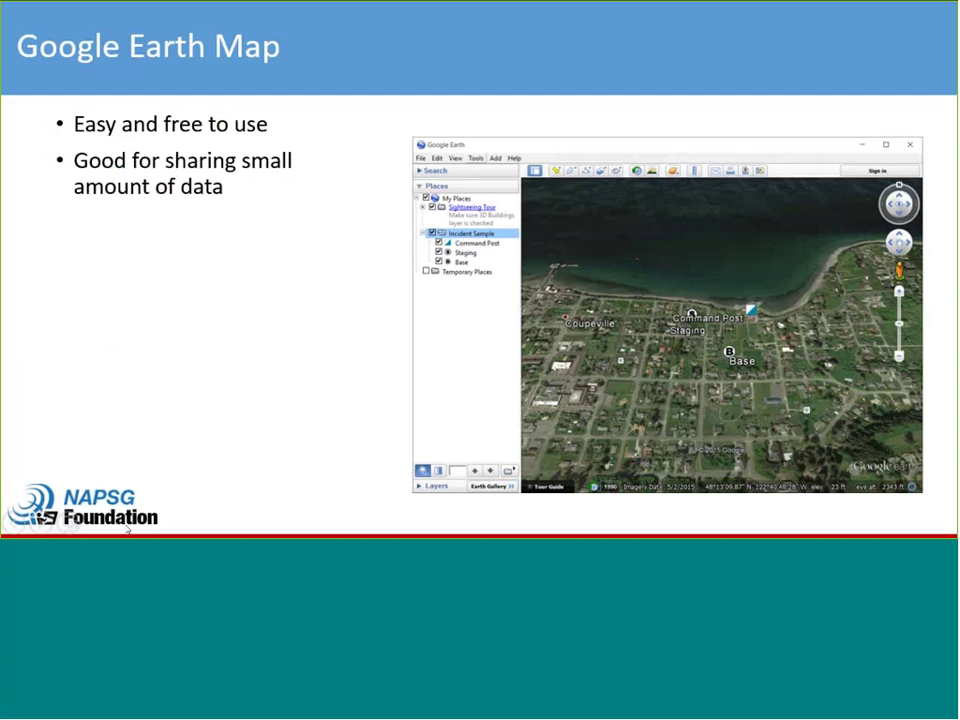
key(alt+Tab)
key(Right)
key(Escape)
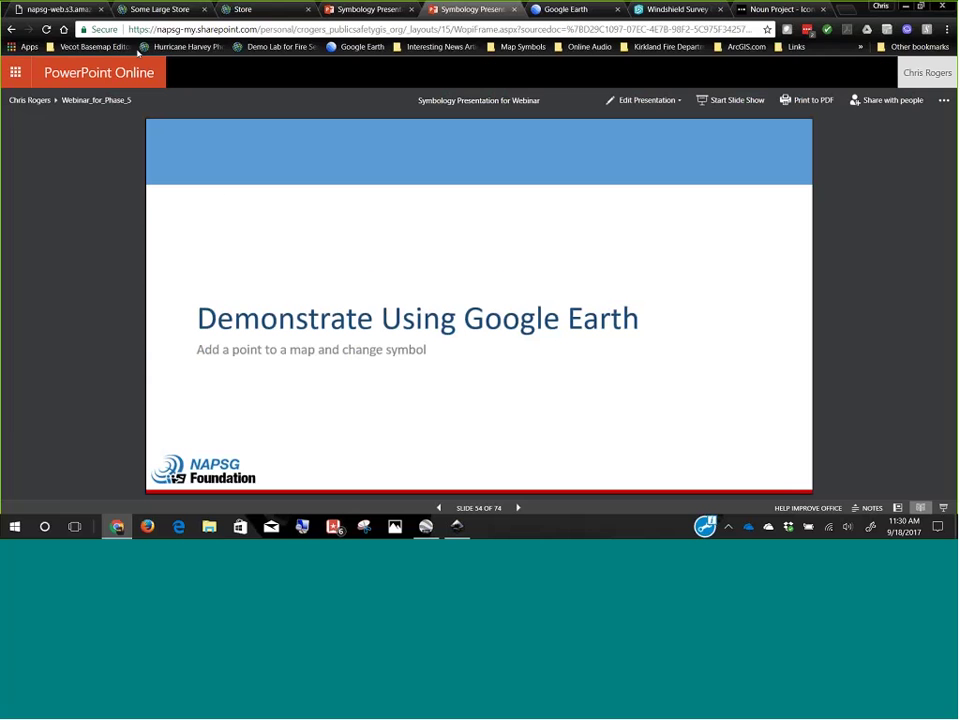
click(60, 9)
click(670, 187)
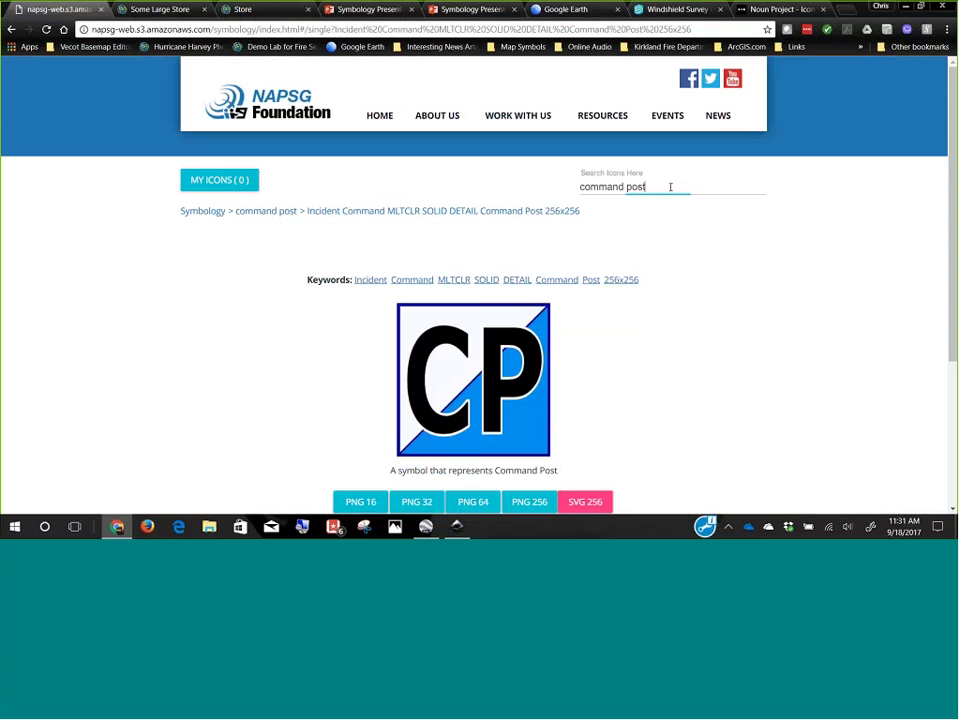
key(ctrl+a)
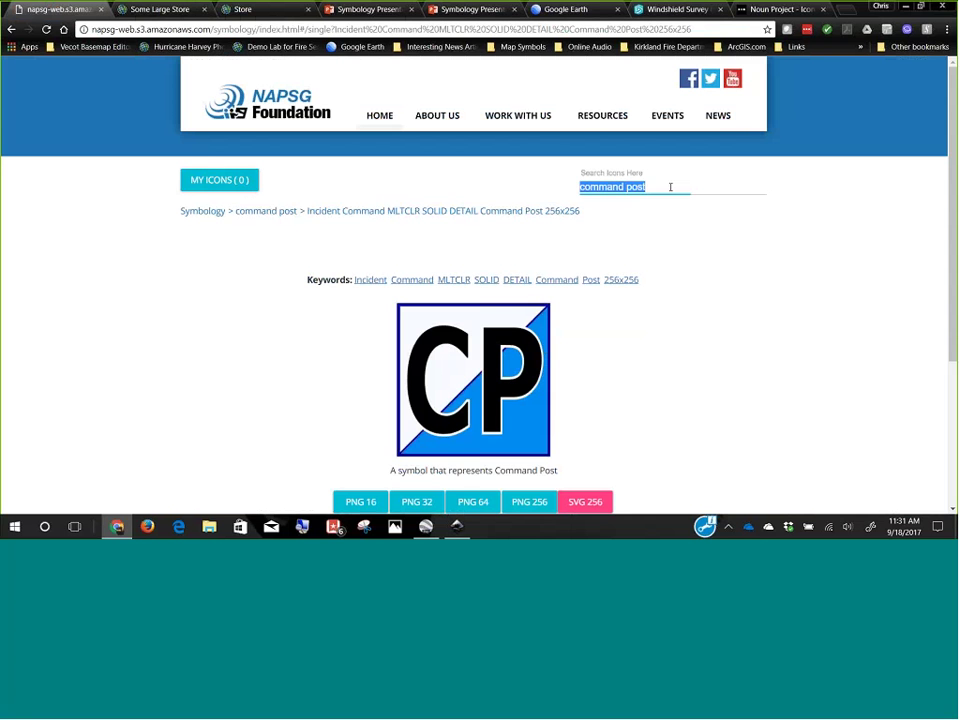
text(Base)
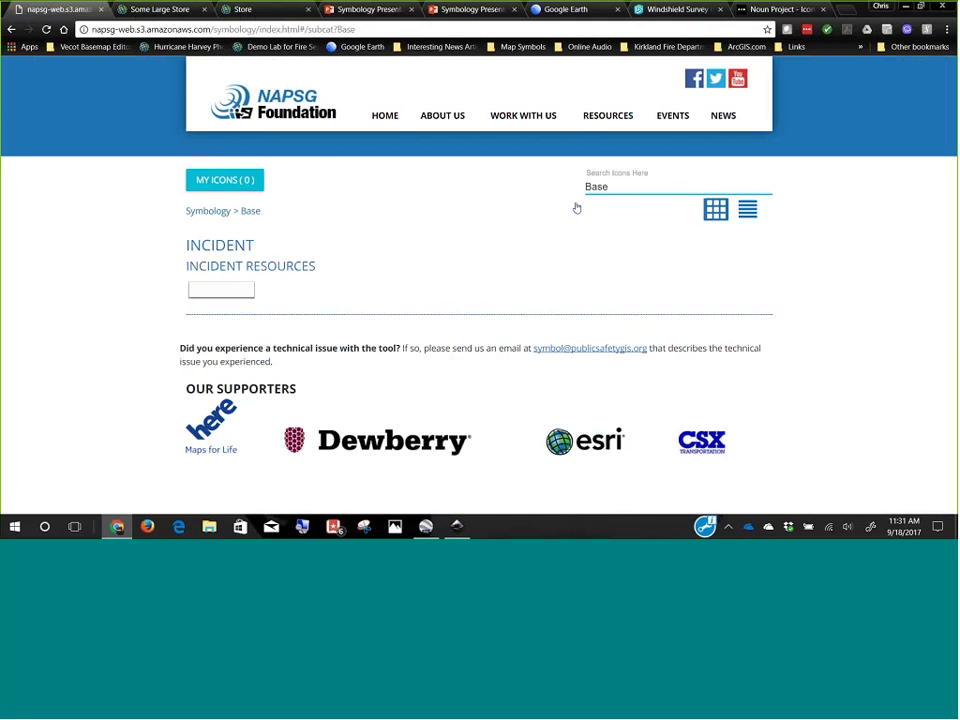
click(223, 343)
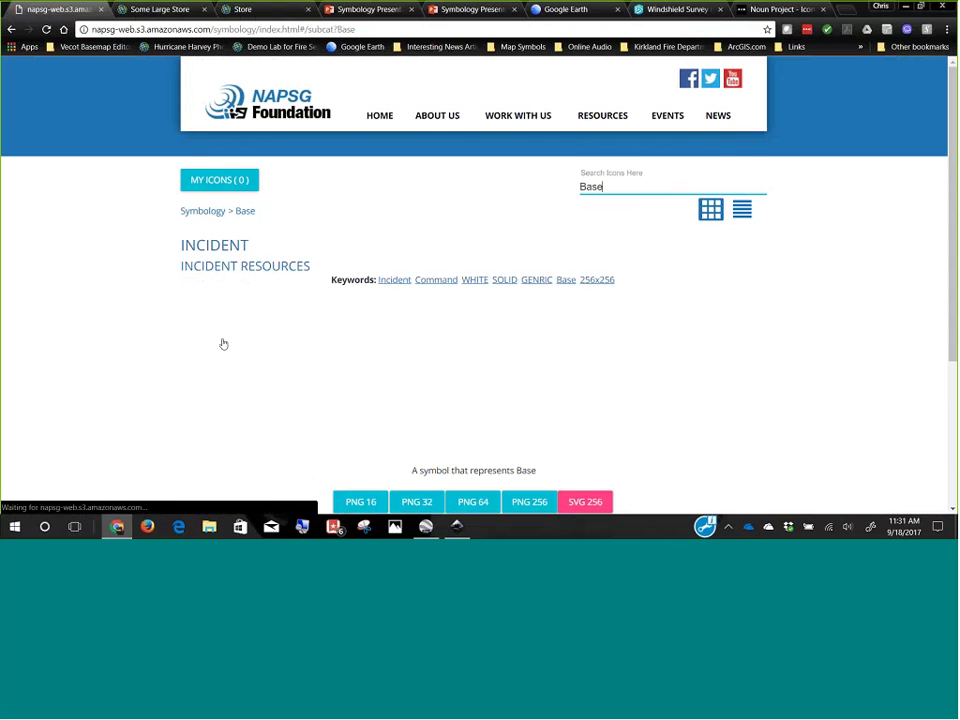
Step: Copy the link address of the Base symbol's PNG 64 version
scroll(567, 427, down, 1)
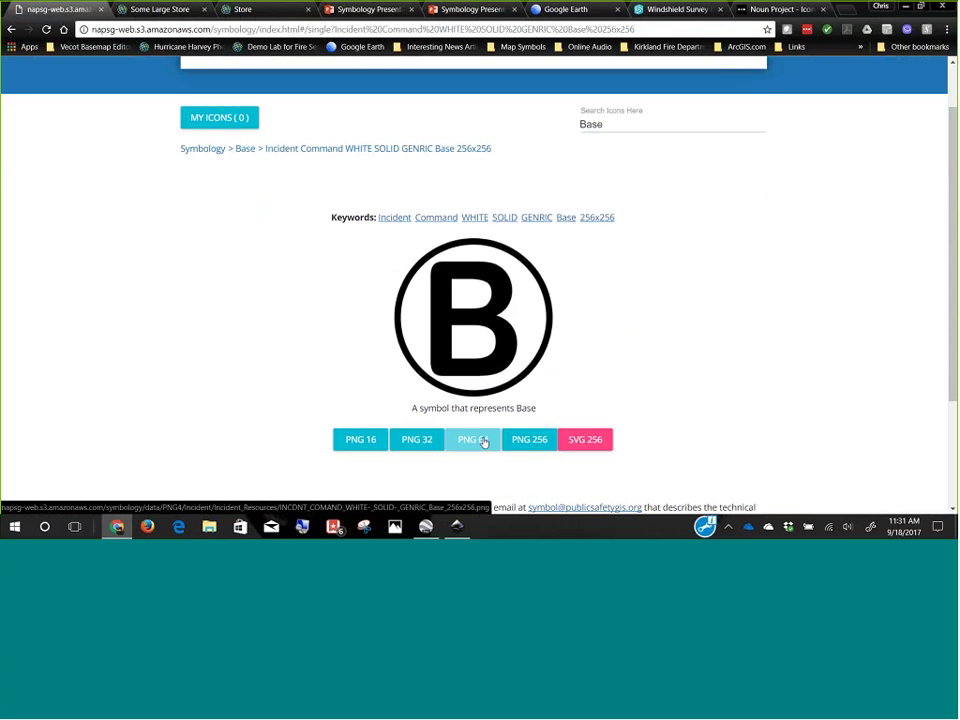
right_click(481, 440)
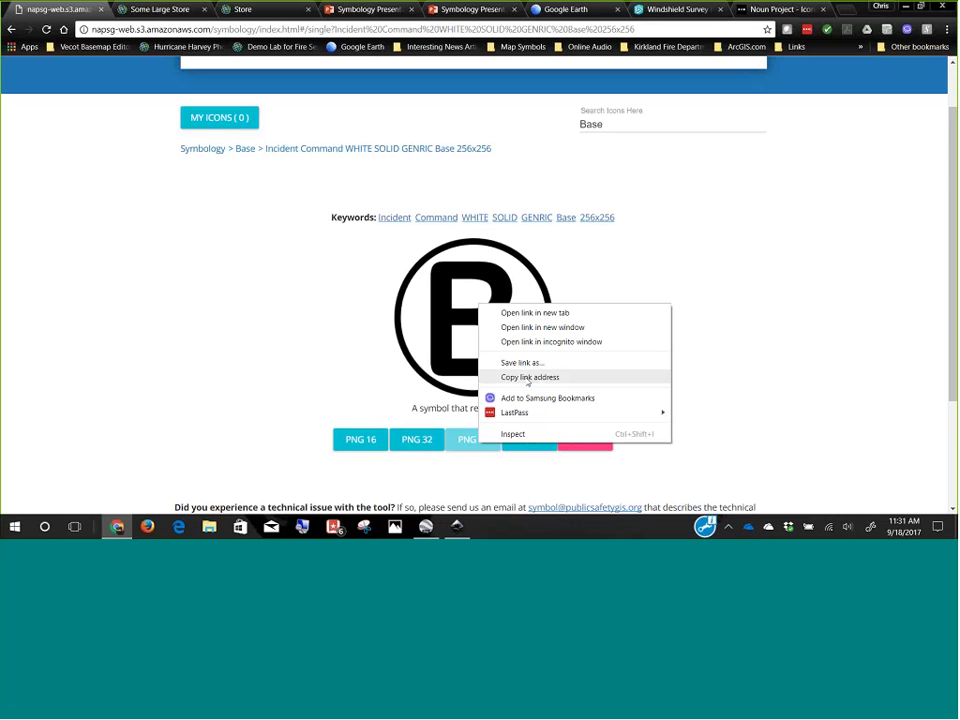
click(528, 380)
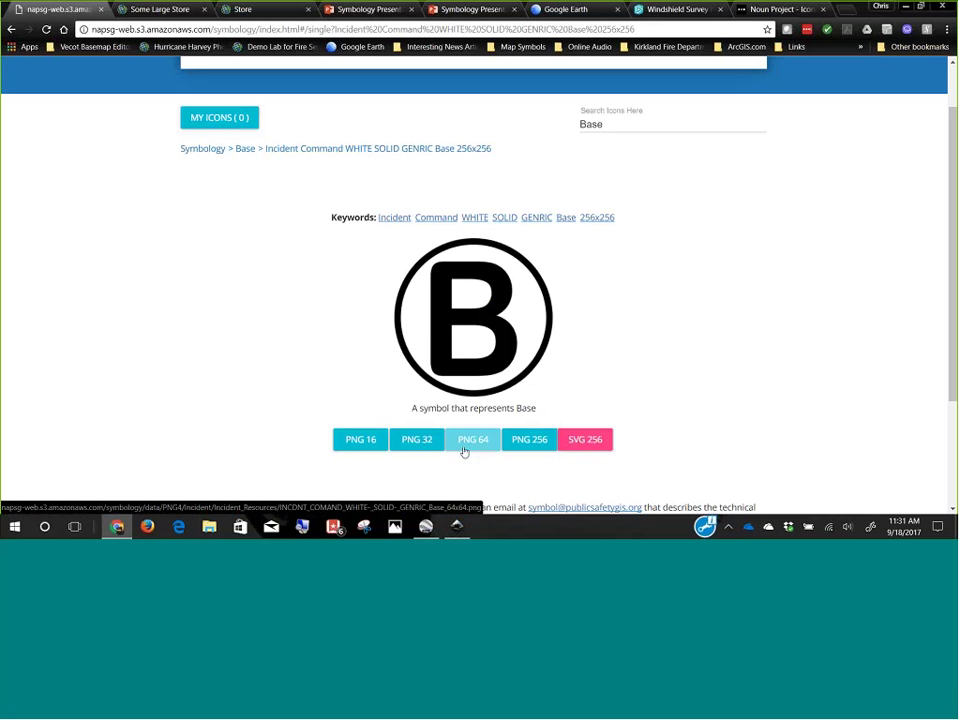
Step: Return to Google Earth Pro, set the copied PNG link as the Base placemark's custom icon, and save the placemark
click(422, 527)
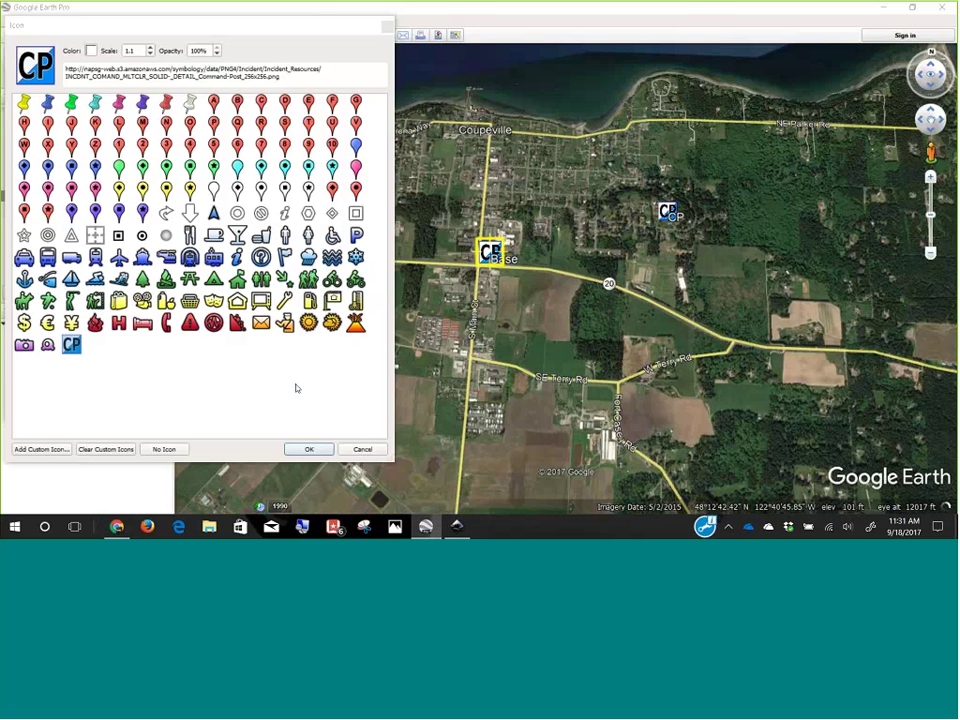
click(42, 449)
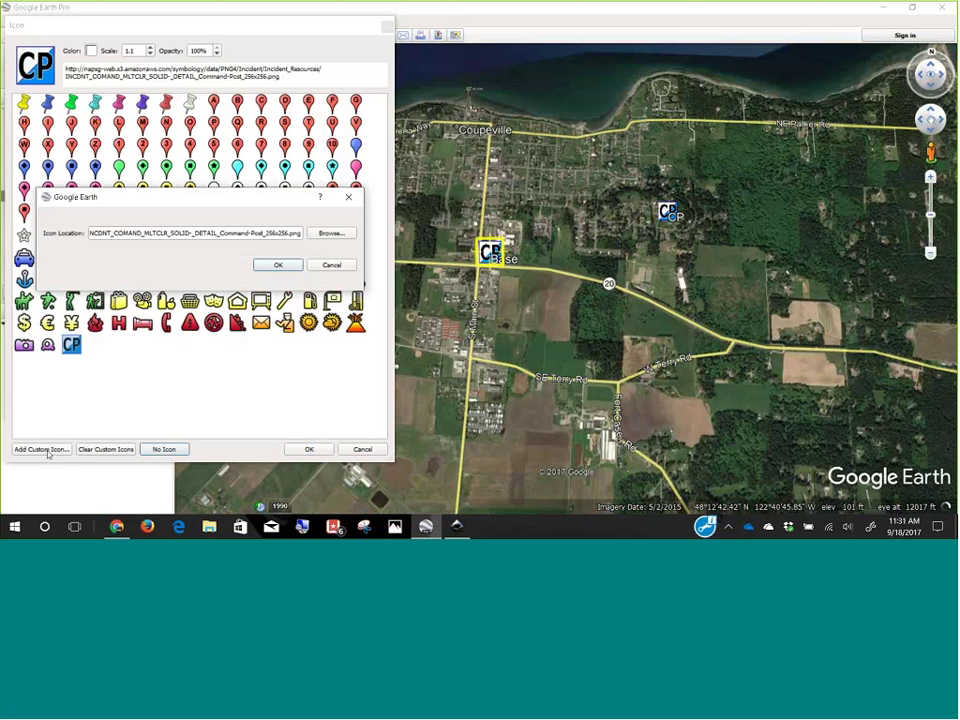
key(ctrl+a)
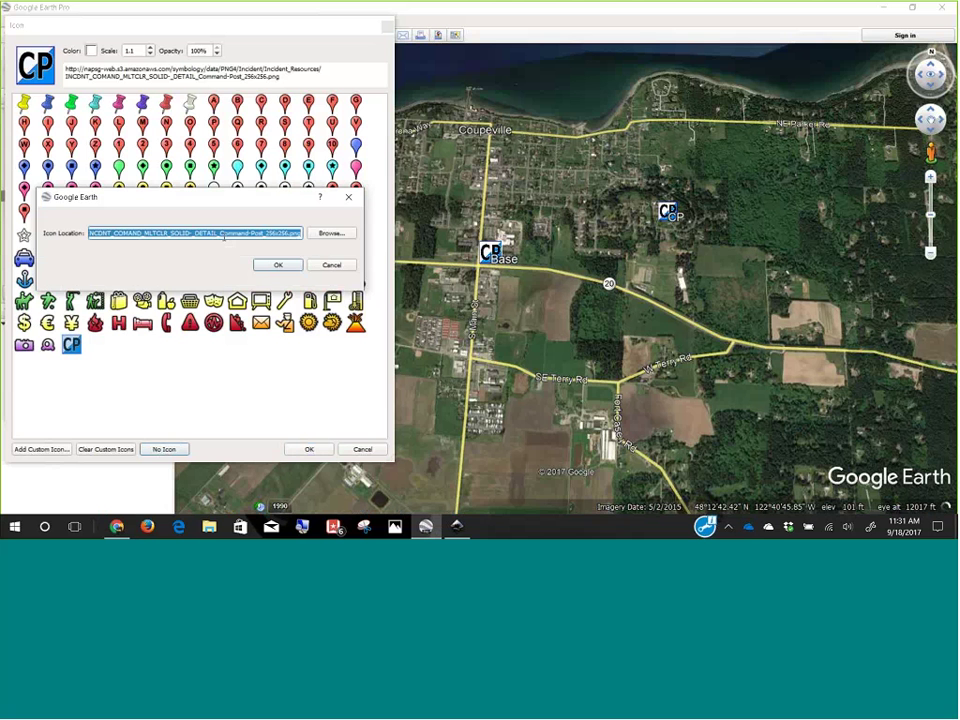
key(ctrl+v)
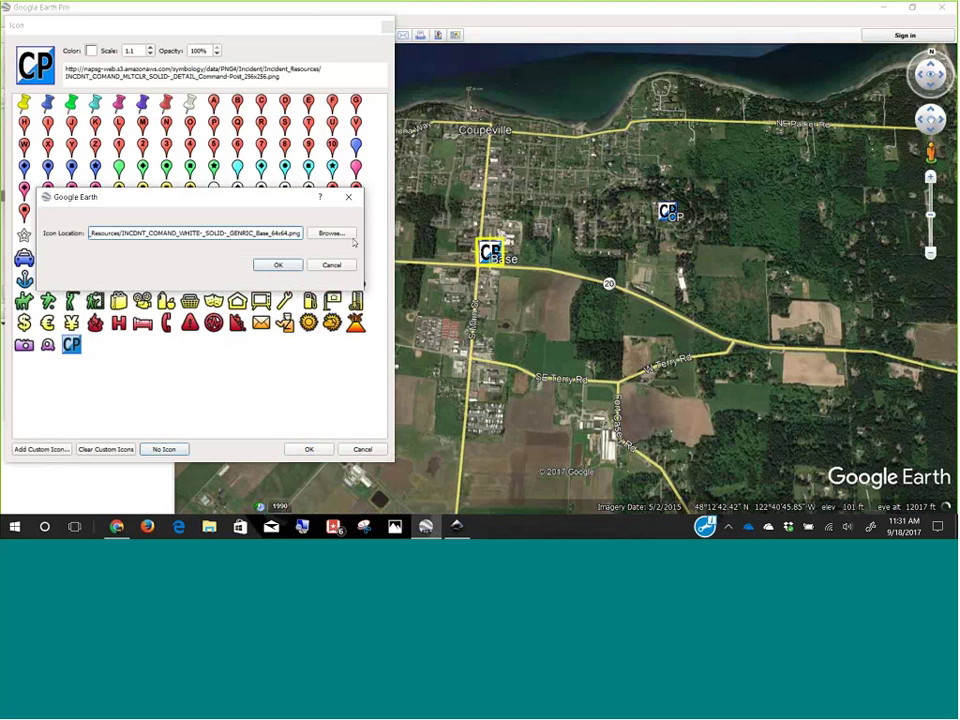
click(278, 265)
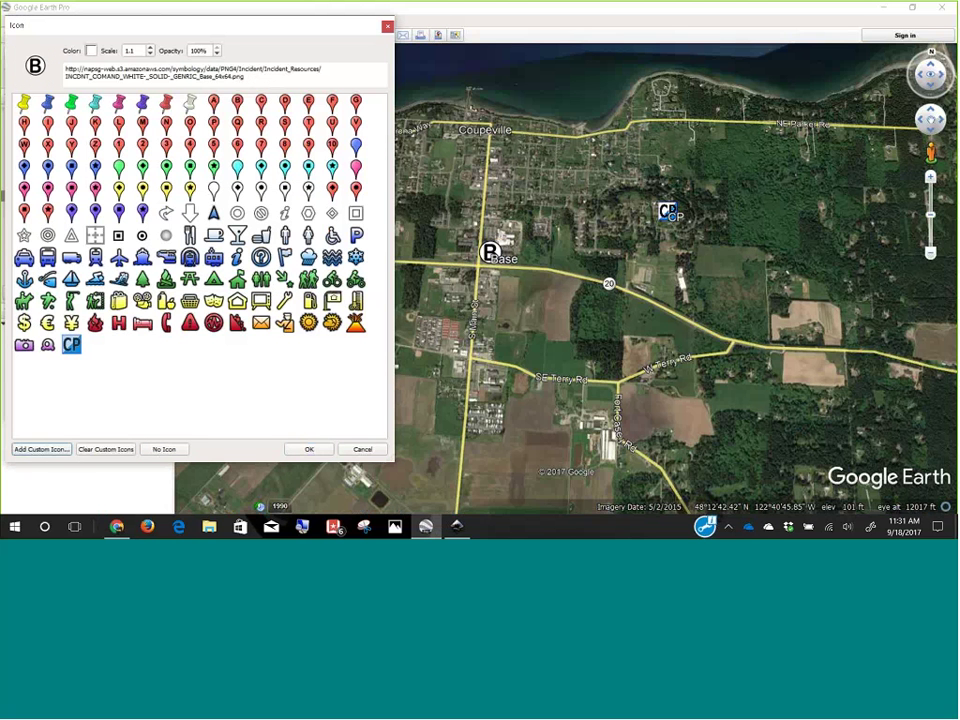
click(309, 450)
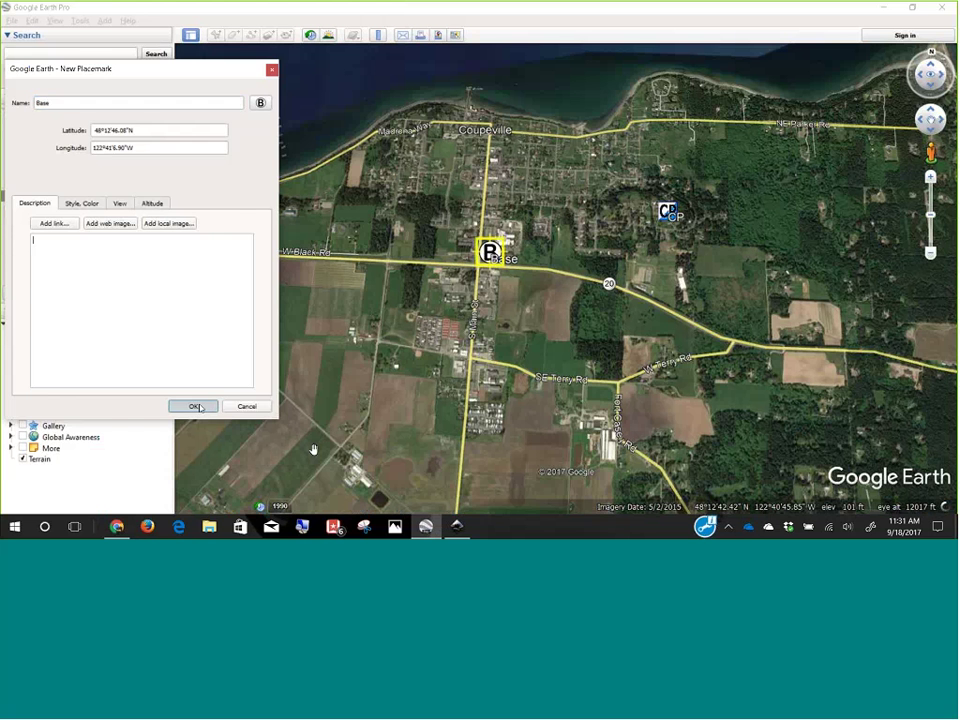
click(197, 406)
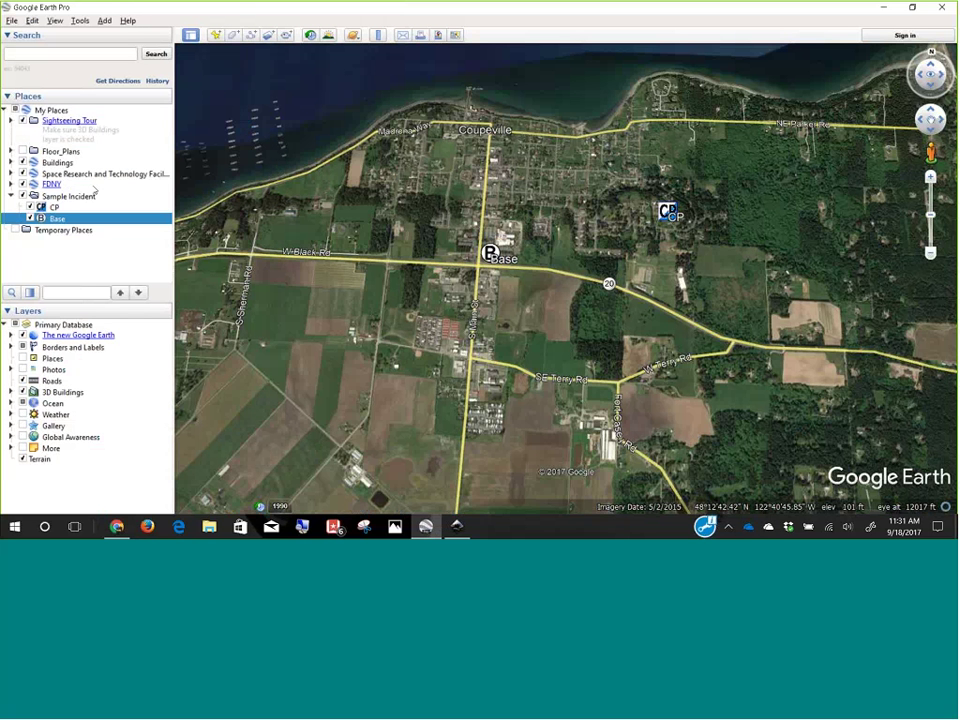
click(70, 196)
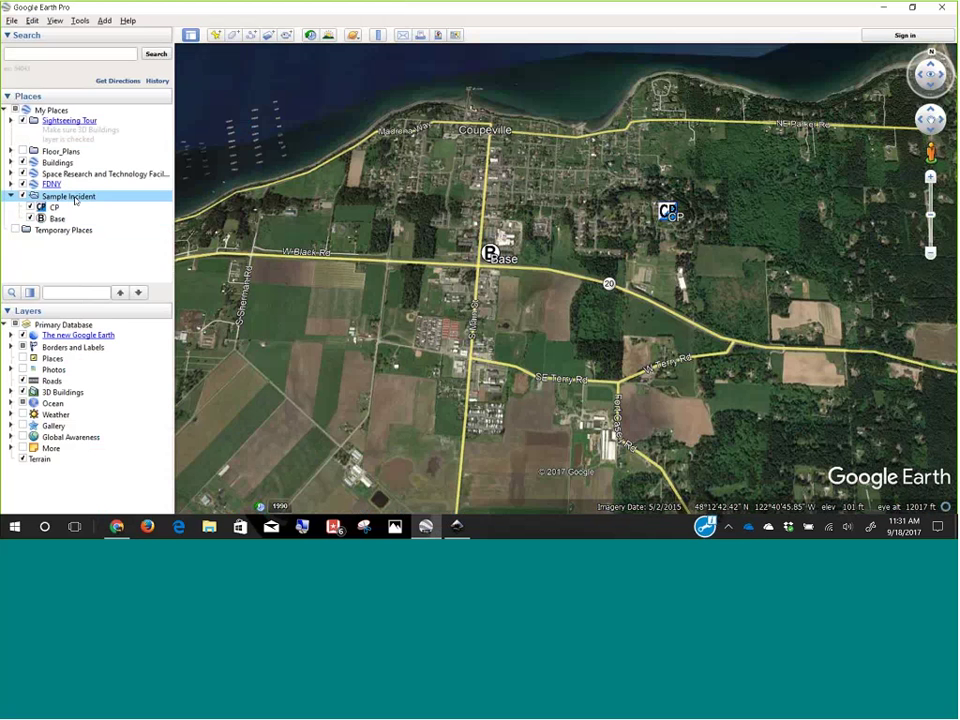
right_click(86, 197)
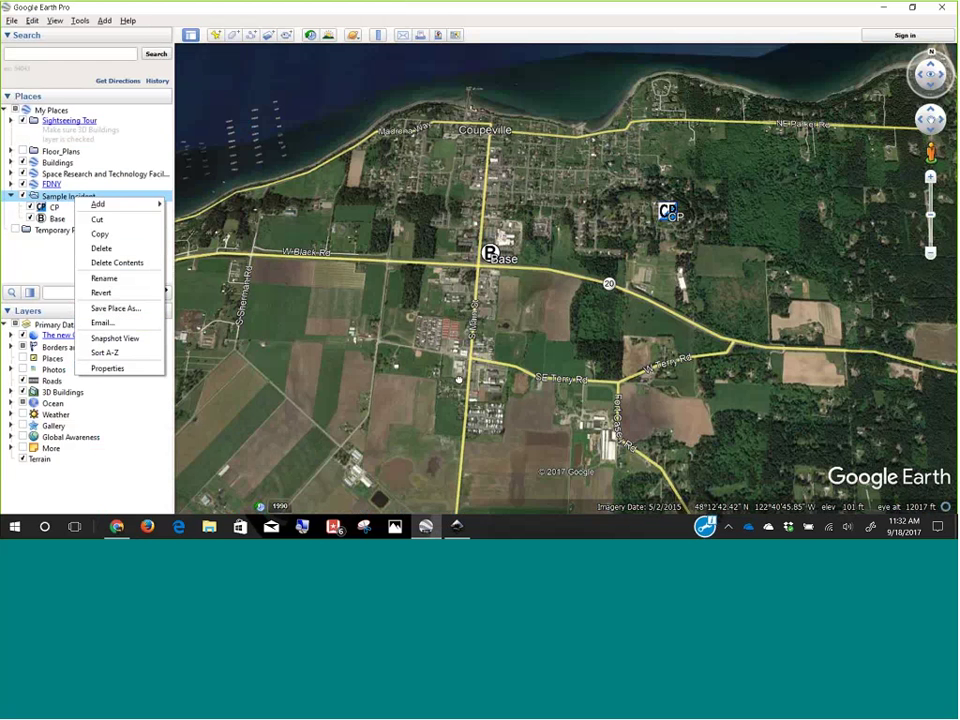
drag(479, 363, 409, 403)
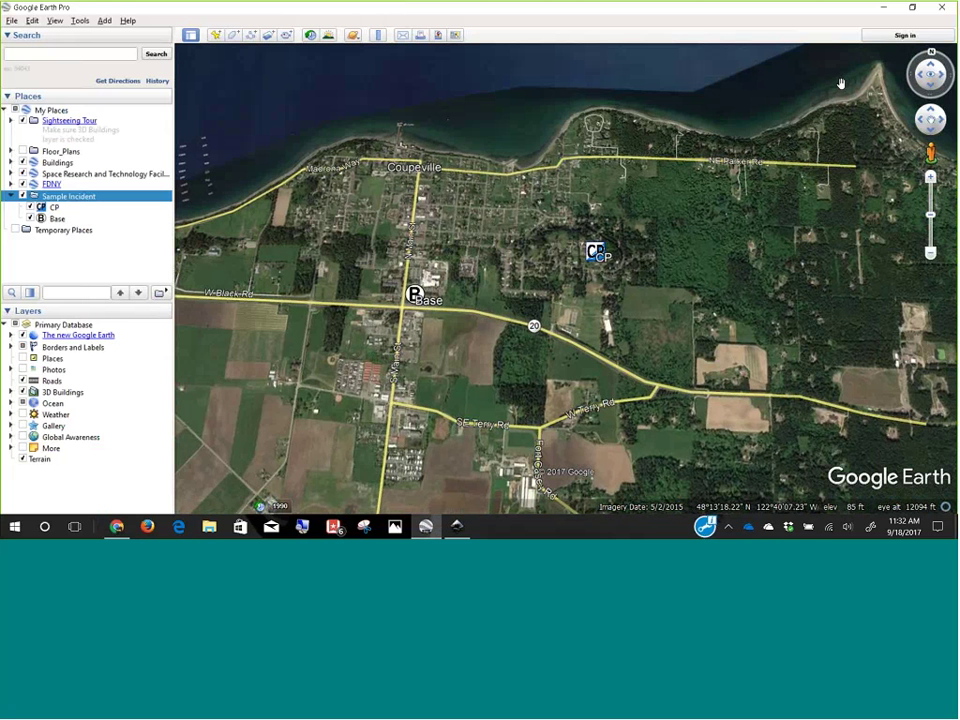
Step: Switch to Chrome, go to the Symbology Presentation for Webinar in PowerPoint Online, and refresh its closed editing session
key(alt+Tab)
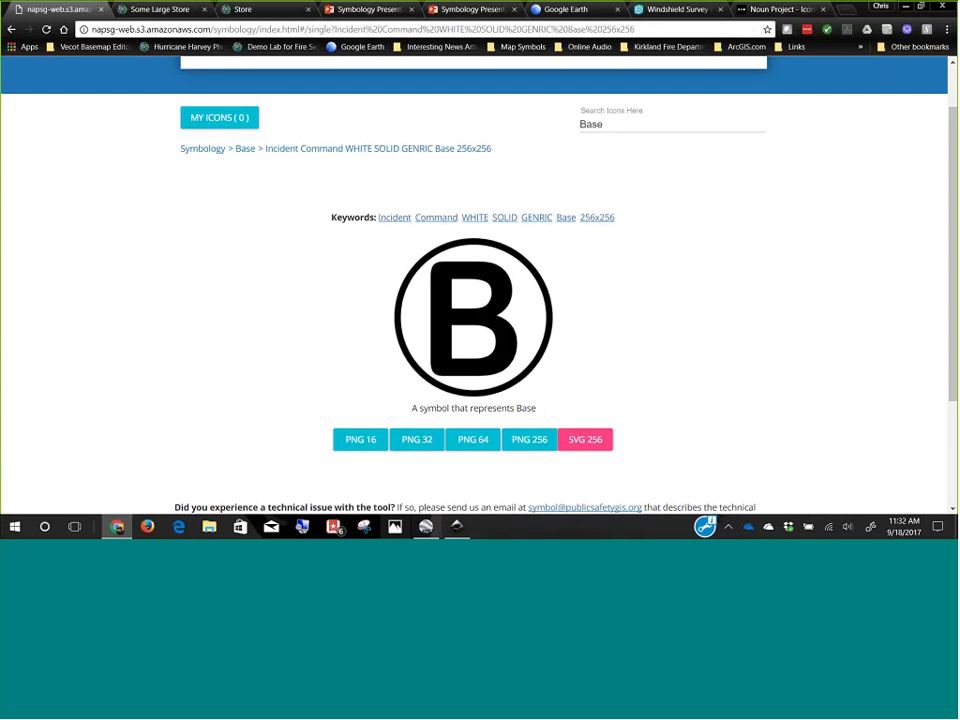
click(765, 10)
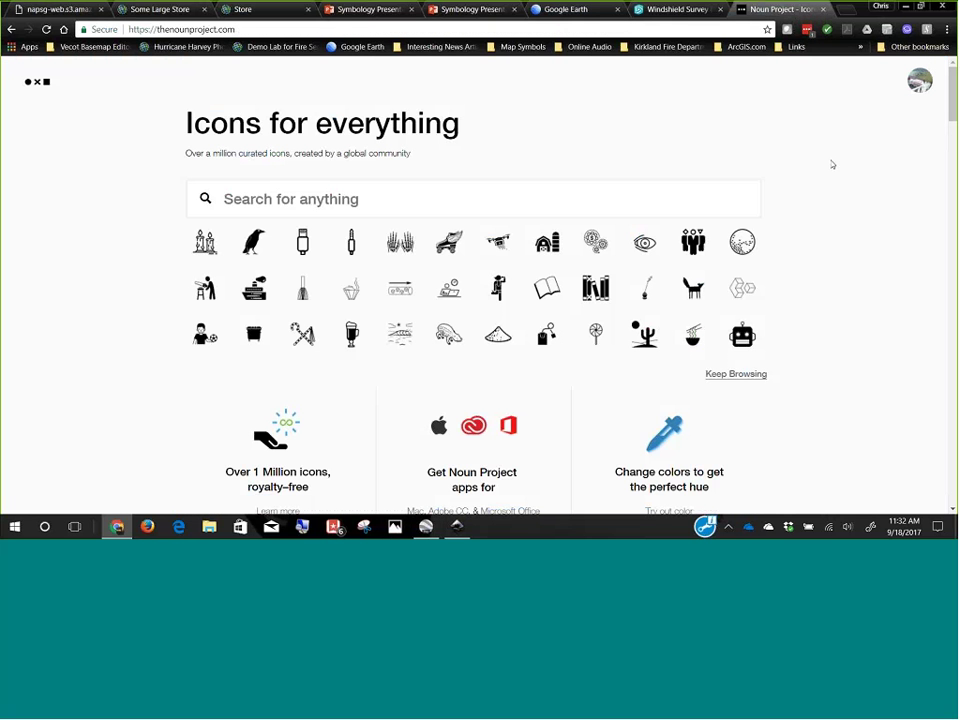
click(370, 9)
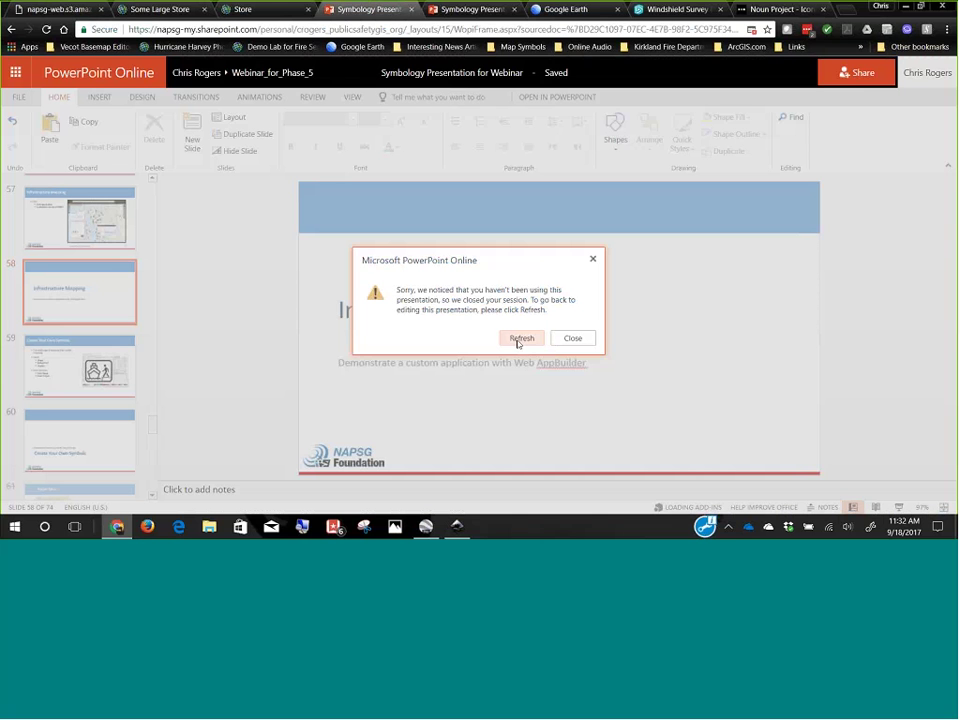
click(520, 339)
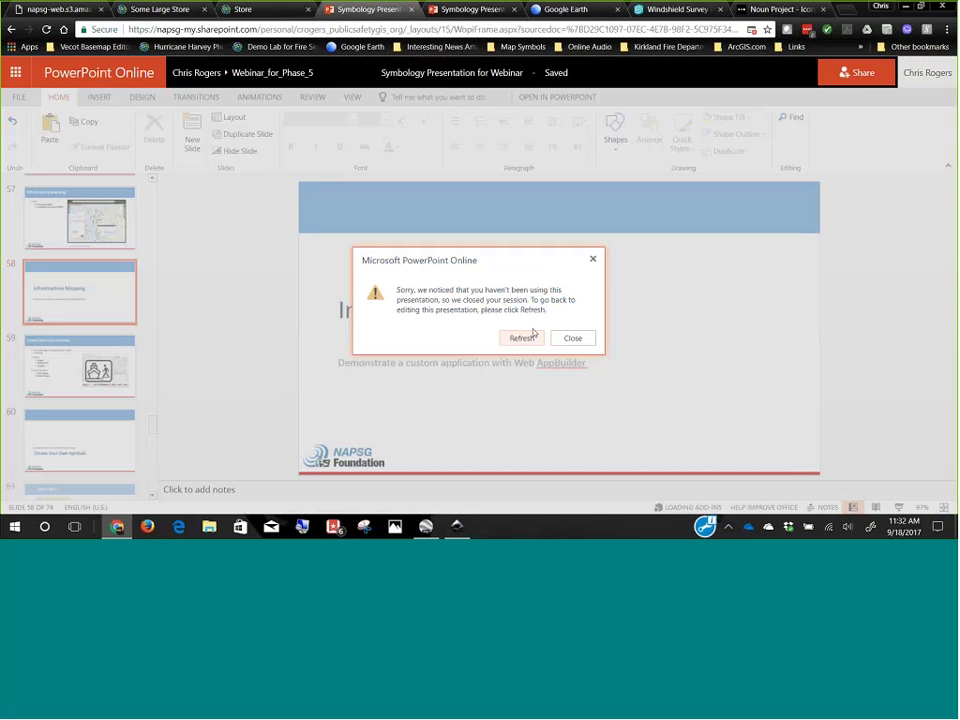
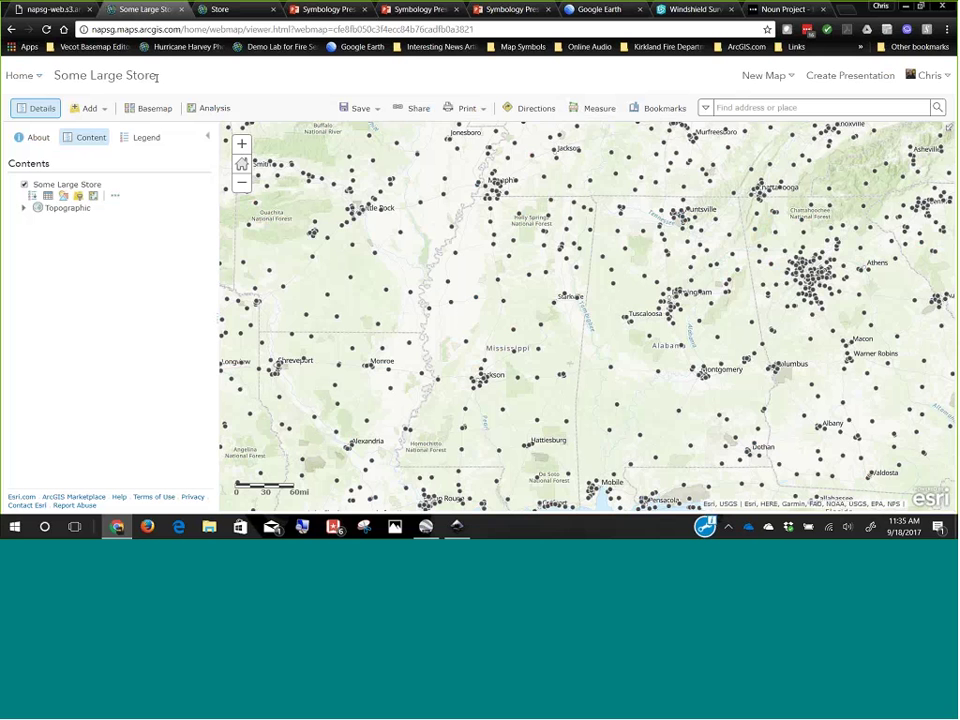
Step: Examine the Some Large Store locations on the ArcGIS web map across the southwestern United States to Southern California
drag(250, 280, 671, 434)
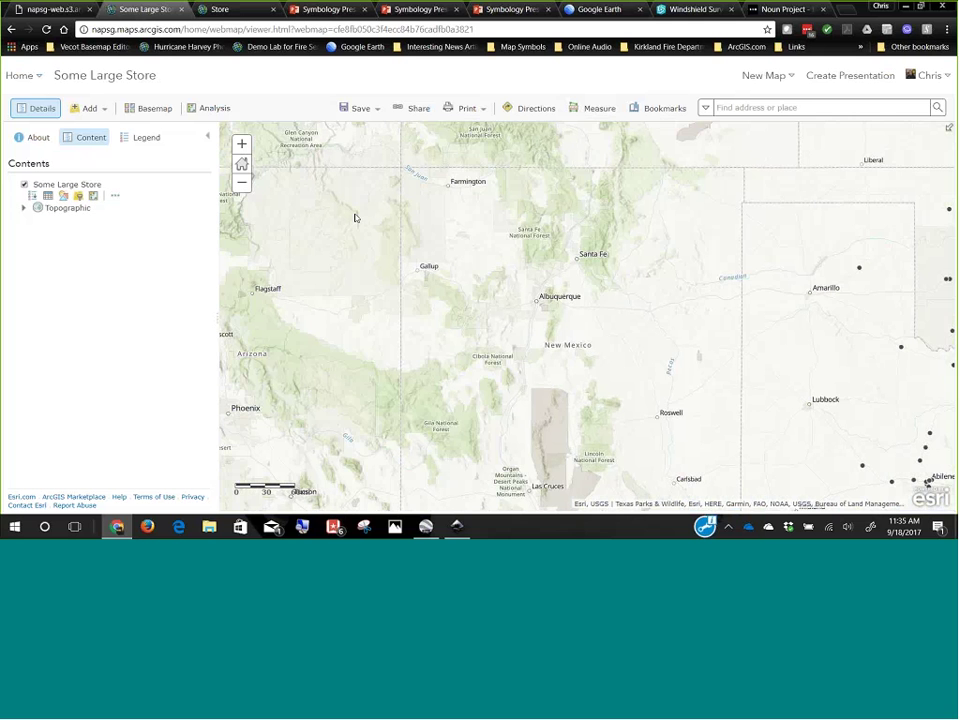
drag(330, 200, 565, 326)
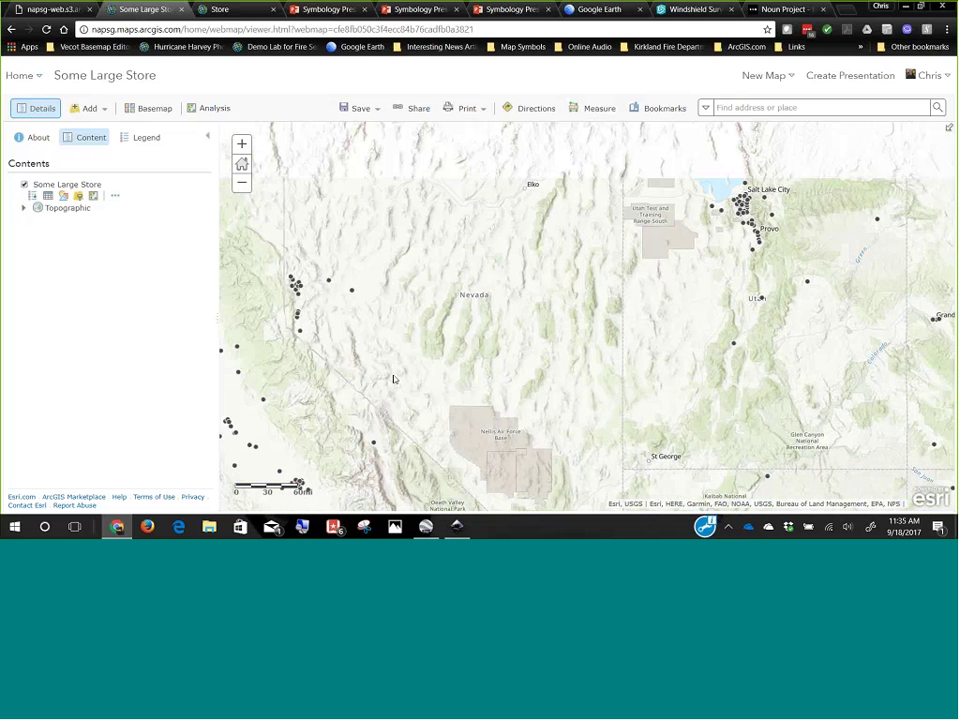
drag(582, 258, 783, 97)
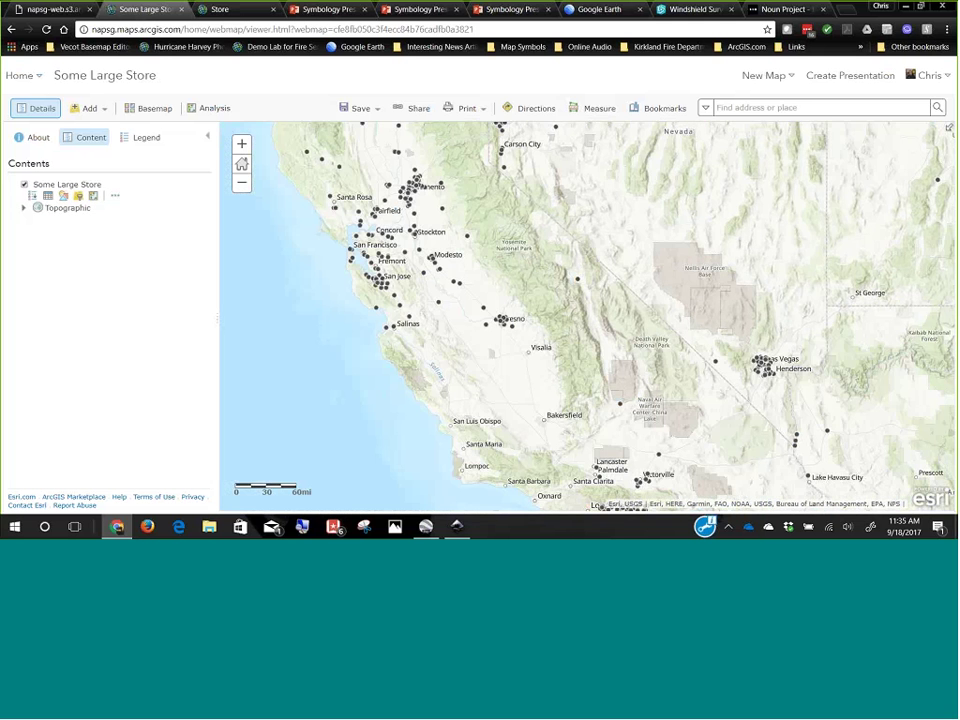
drag(640, 505, 467, 351)
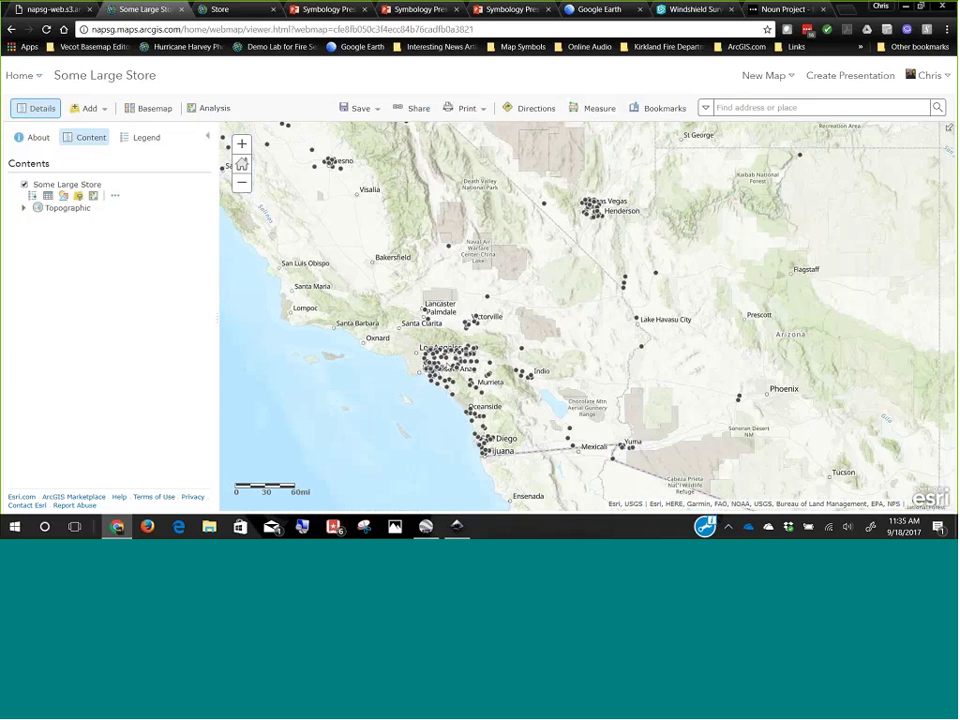
Step: Open the Store image item in ArcGIS Online and examine its overview, details, folder, tags and URL
scroll(467, 351, up, 3)
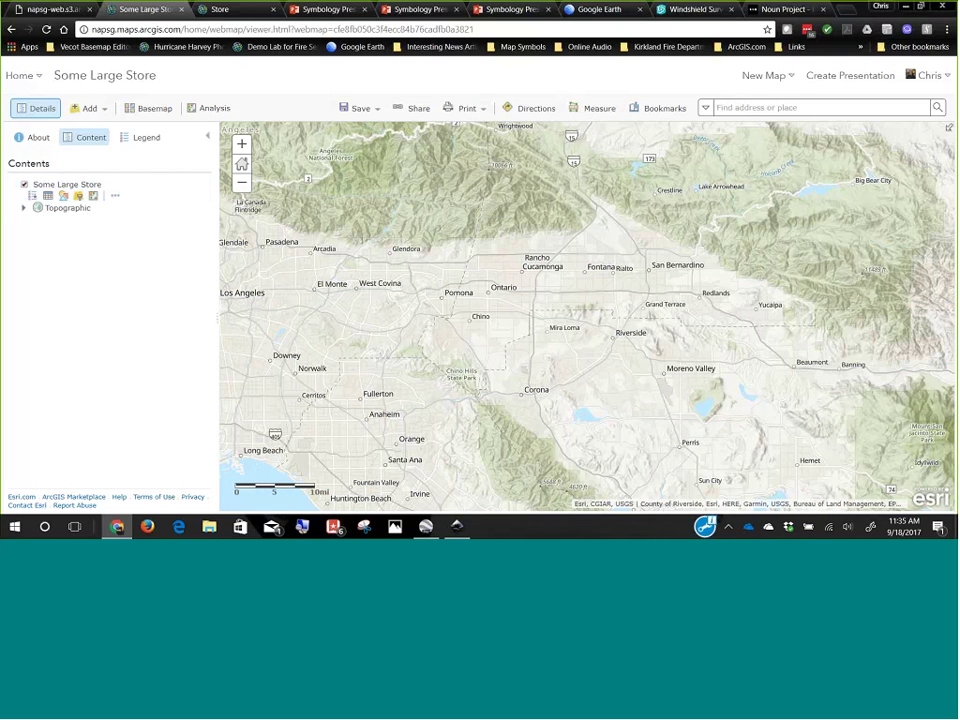
click(228, 10)
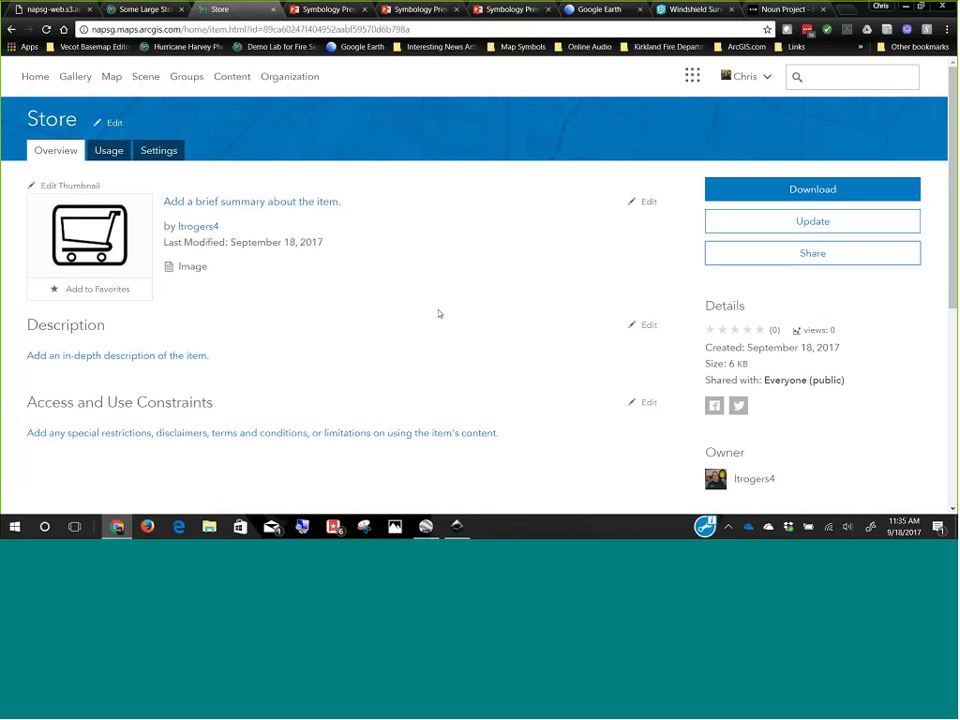
scroll(441, 317, down, 3)
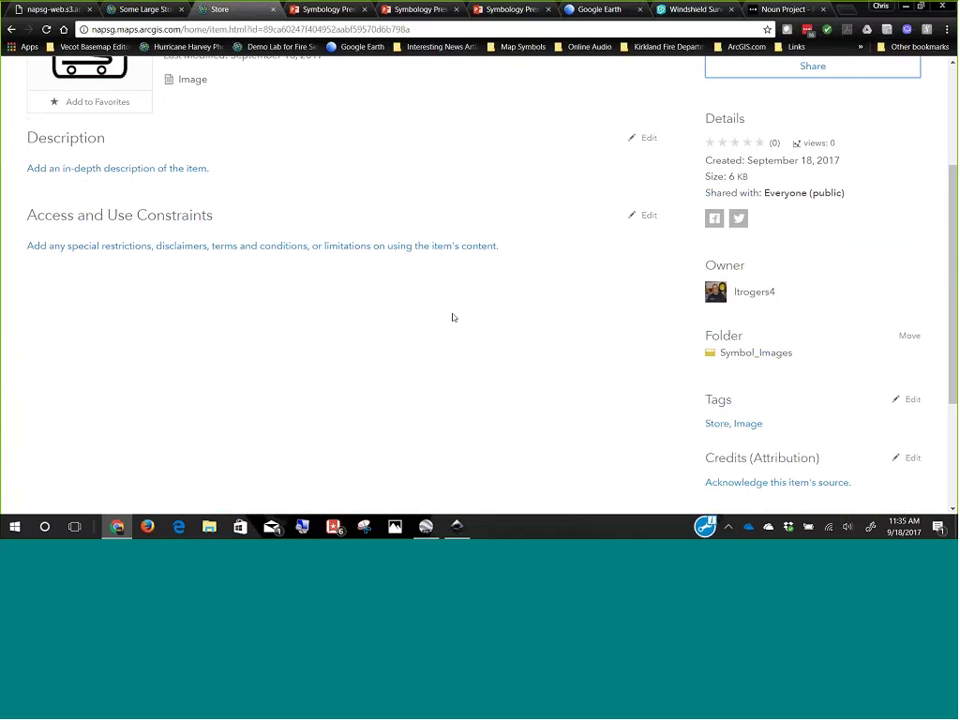
scroll(458, 319, up, 3)
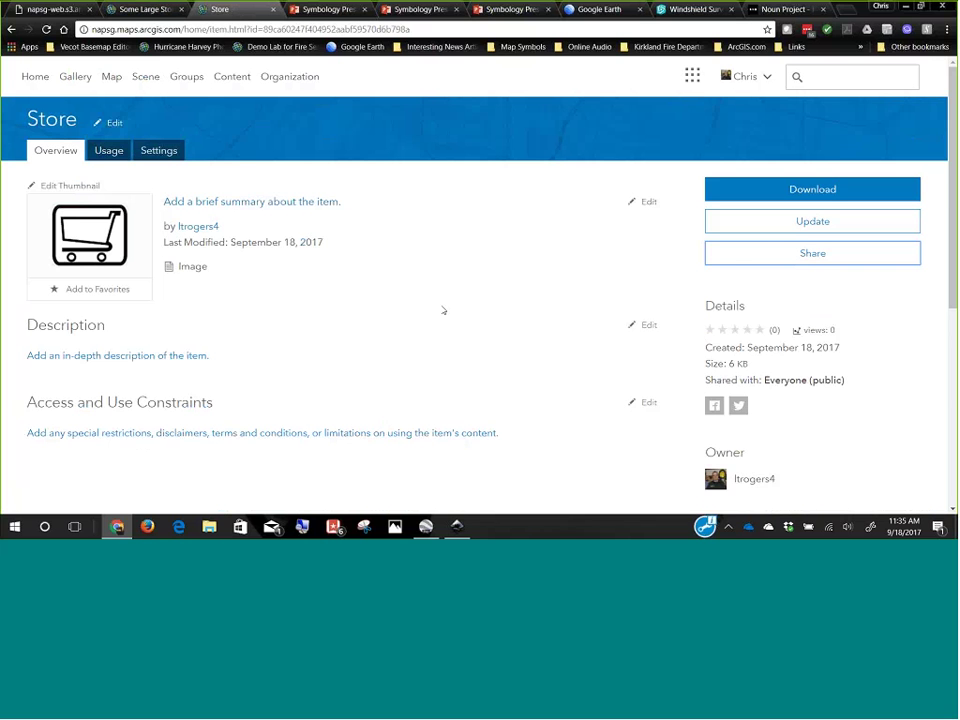
scroll(478, 305, down, 1)
scroll(478, 308, down, 3)
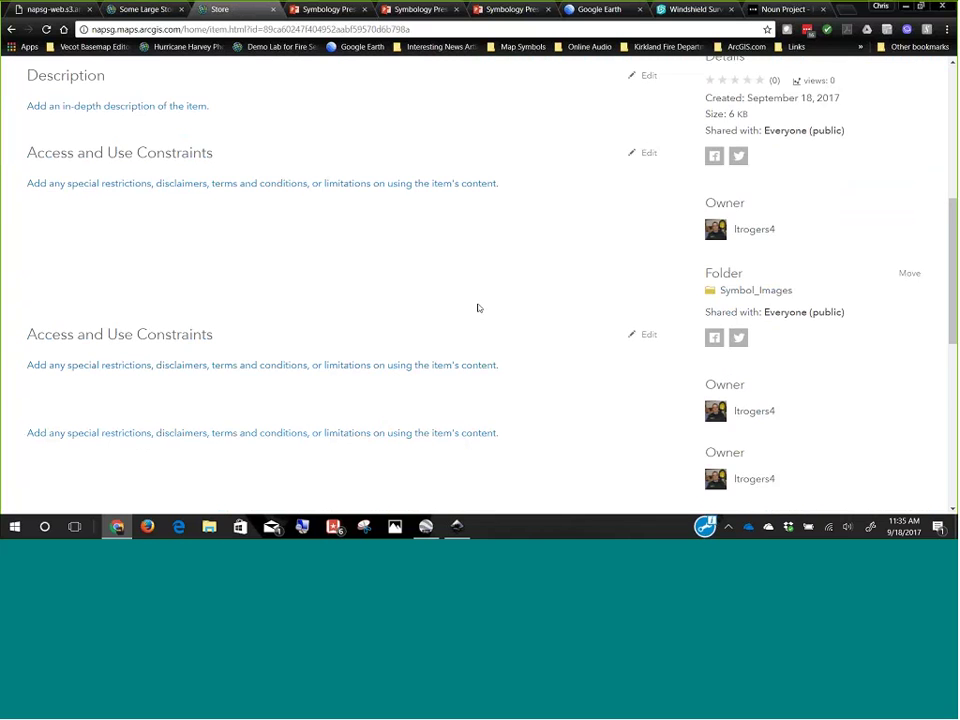
scroll(478, 308, up, 5)
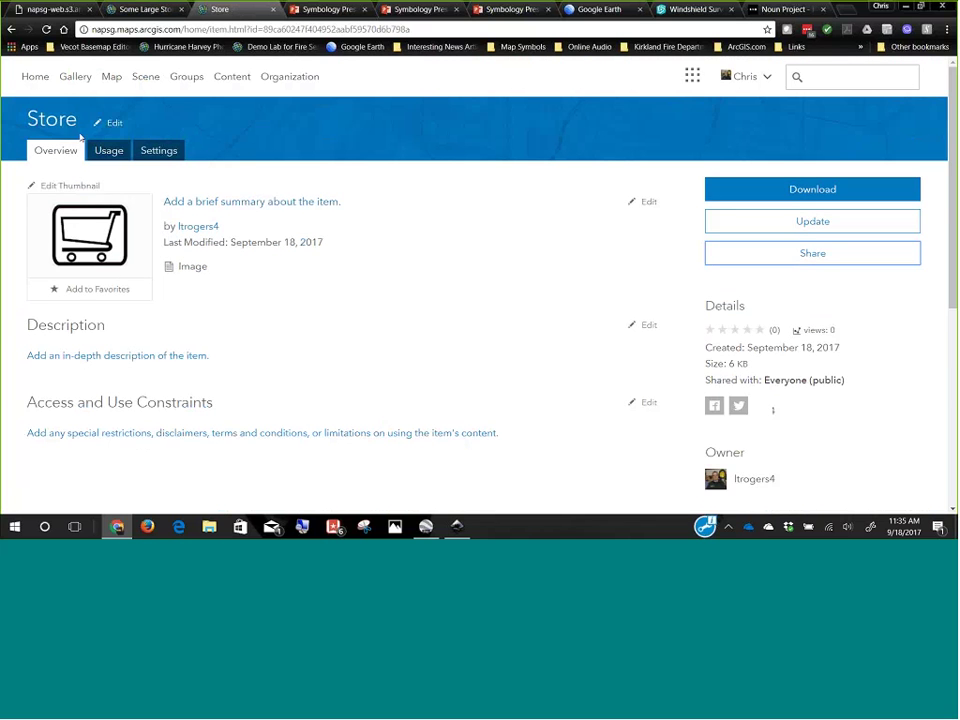
scroll(396, 287, down, 4)
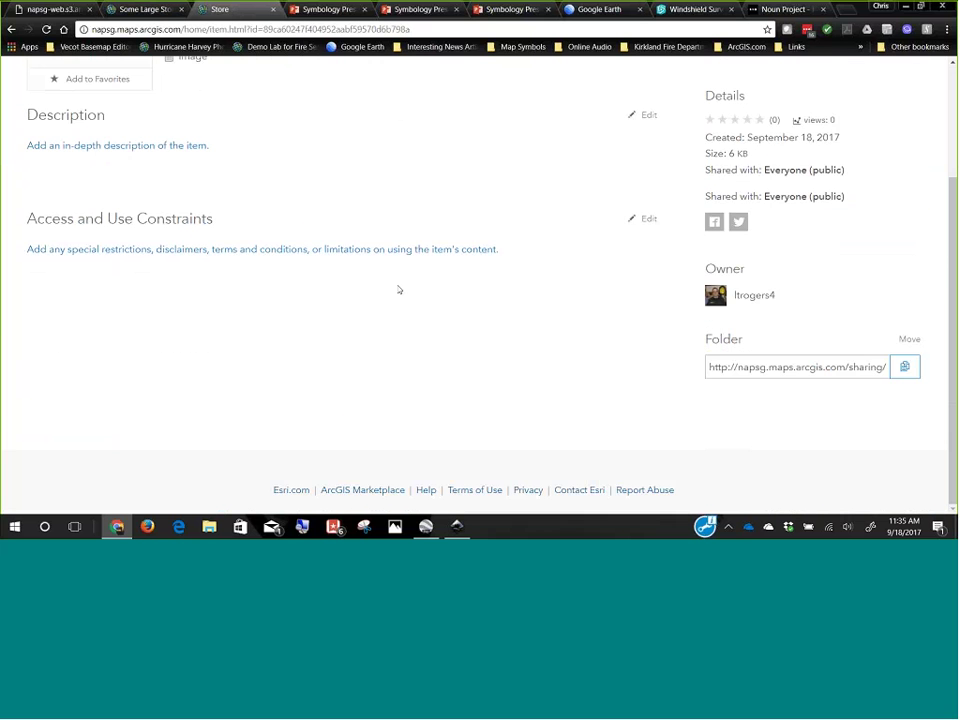
scroll(398, 290, up, 5)
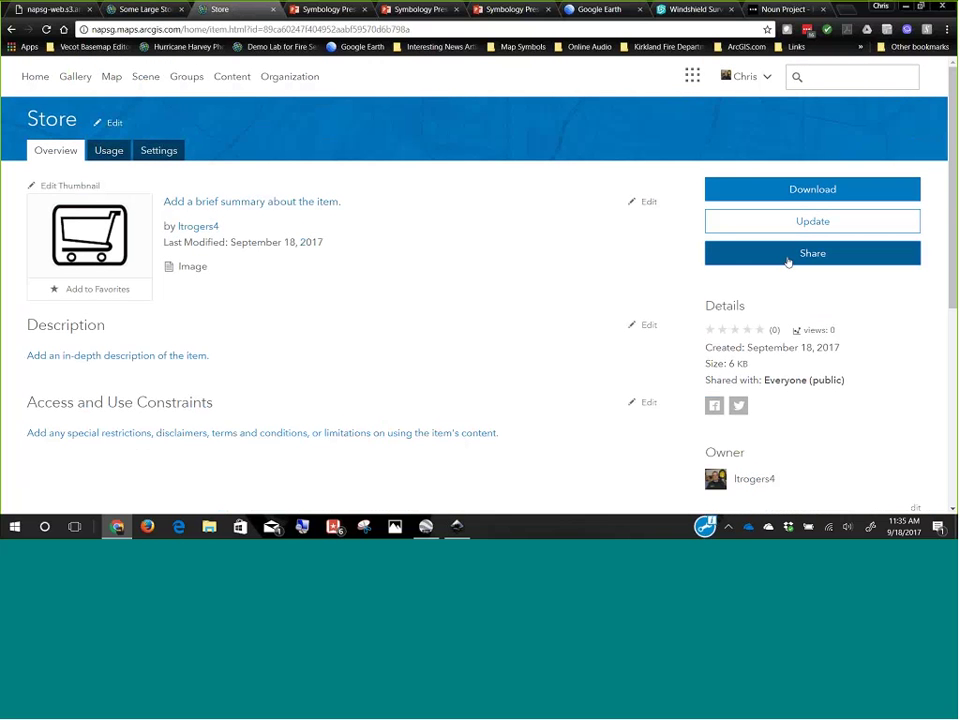
Step: Copy the Store image item's URL from its overview page
click(788, 261)
scroll(463, 315, down, 5)
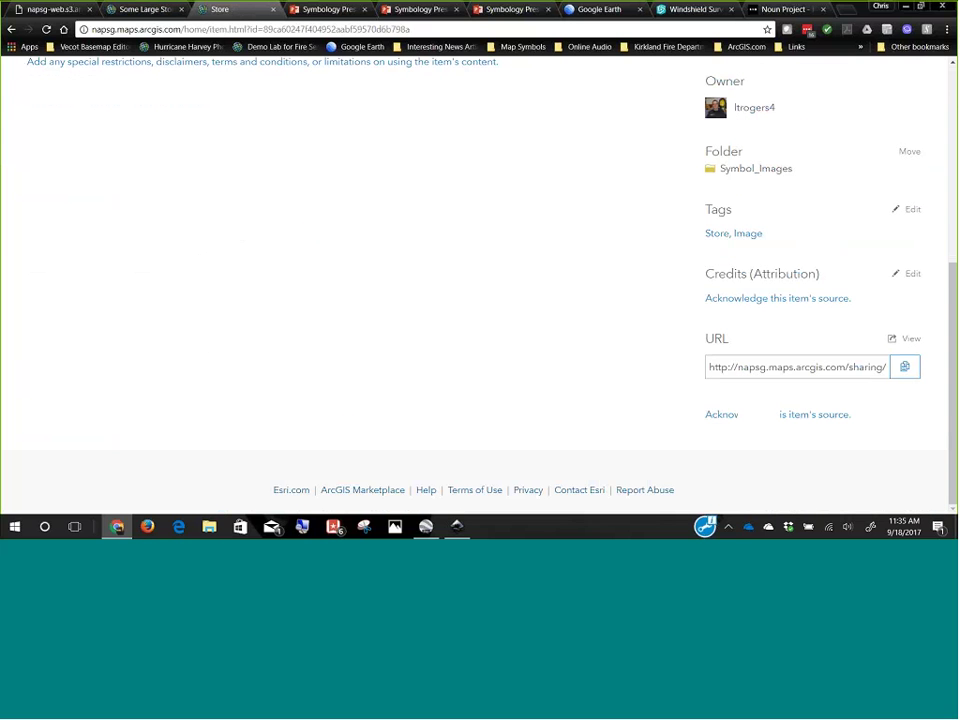
click(908, 370)
Step: Return to the Some Large Store web map and open the symbol settings of the store layer's Location (Single symbol) style
key(ctrl+shift+Tab)
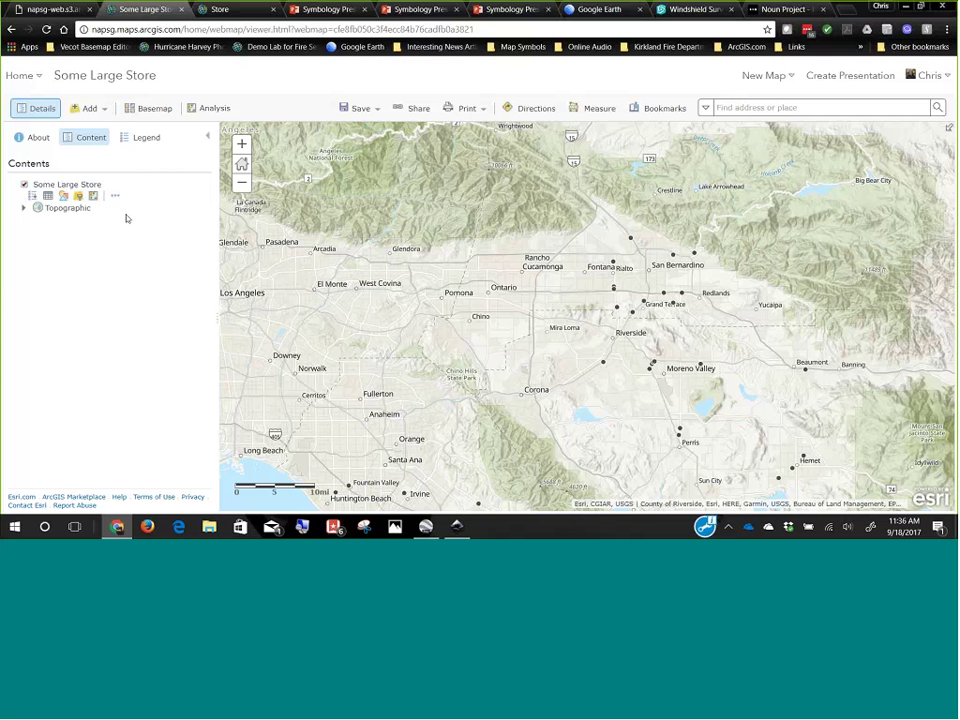
click(62, 197)
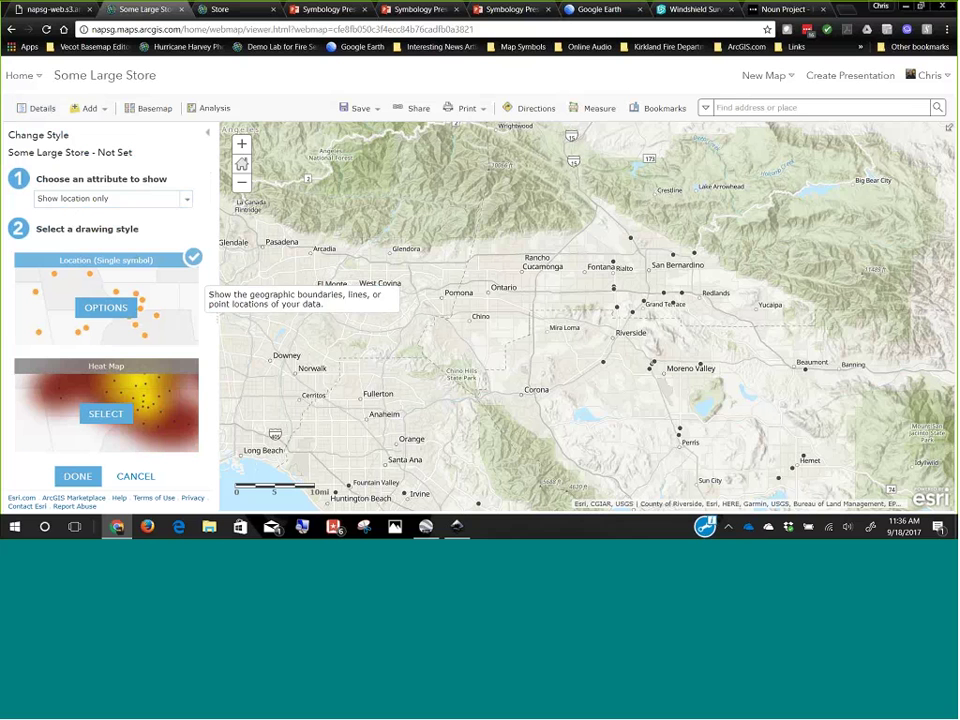
click(113, 314)
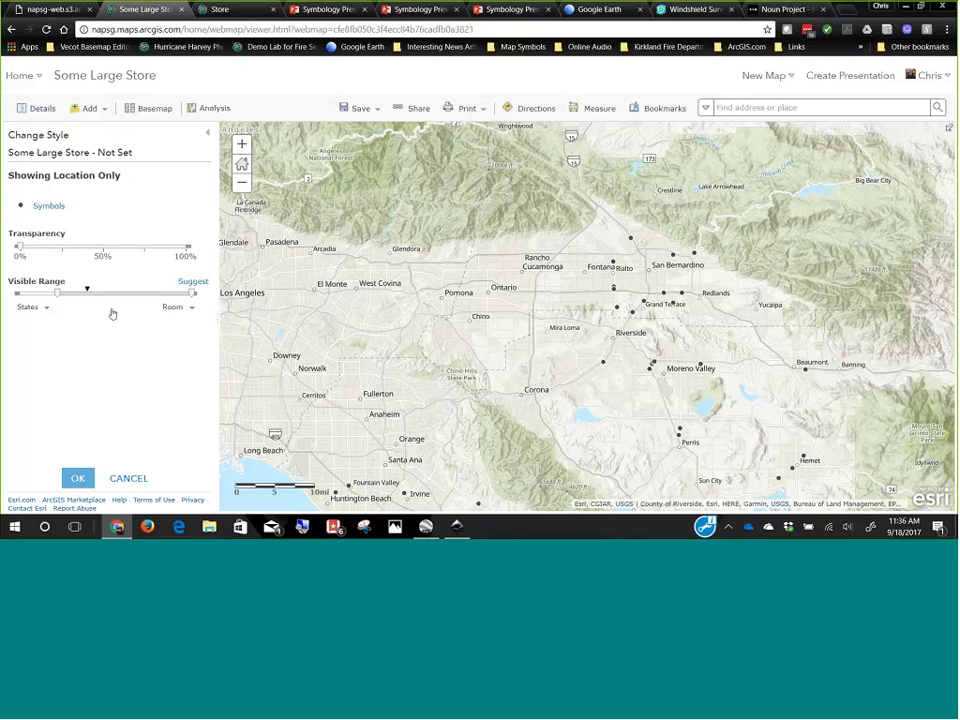
click(62, 209)
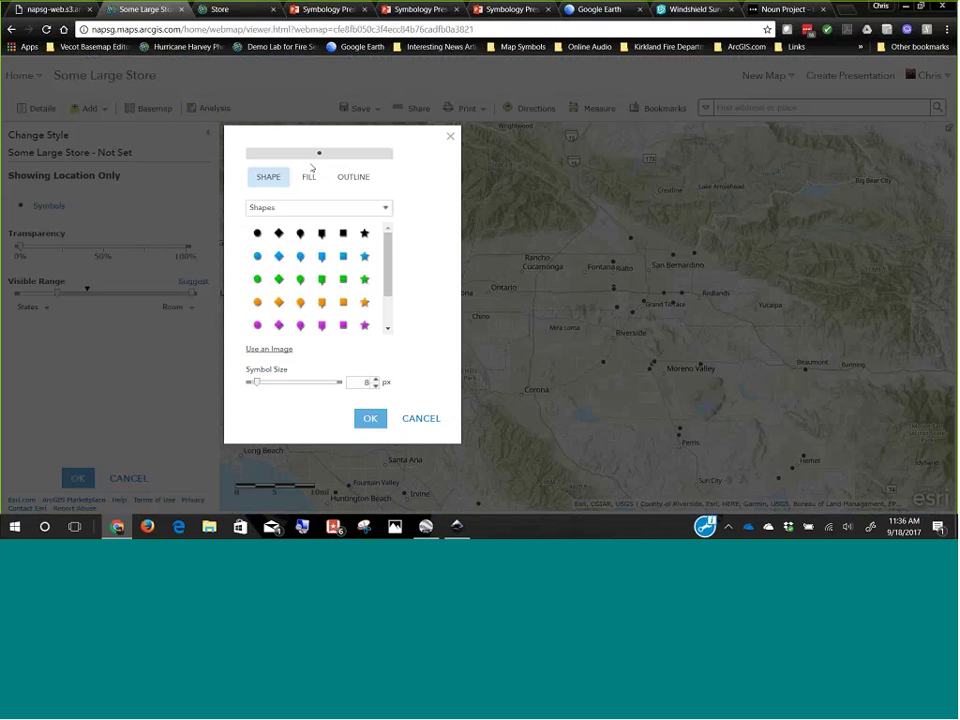
Step: Look through the store symbol's shape, fill and outline options, including the list of available symbol sets
scroll(370, 240, down, 2)
scroll(378, 225, up, 2)
click(308, 176)
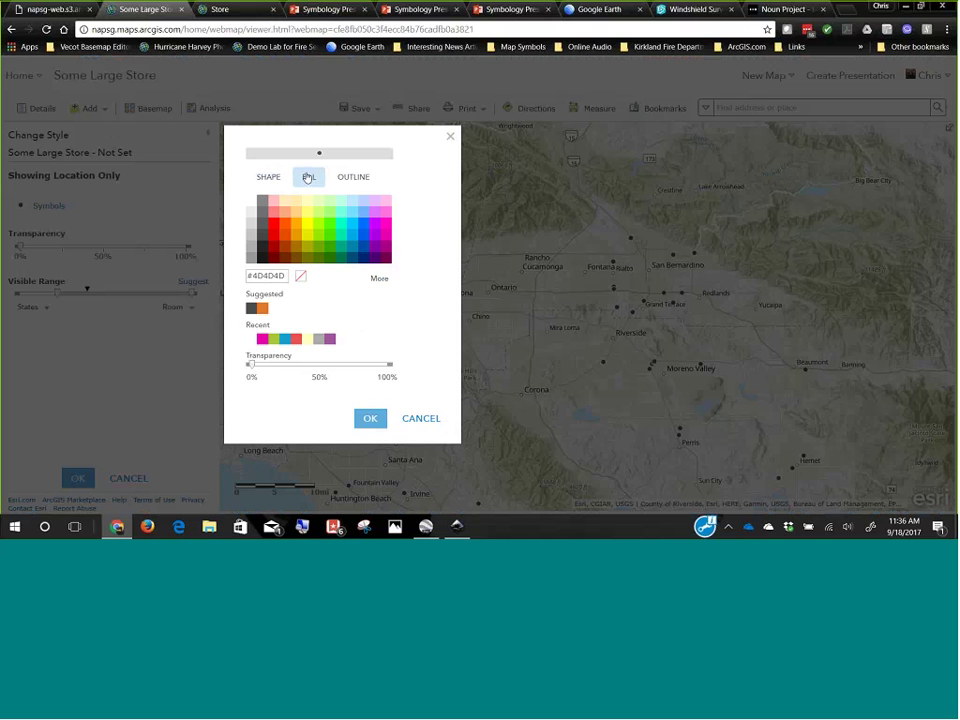
click(355, 180)
click(268, 176)
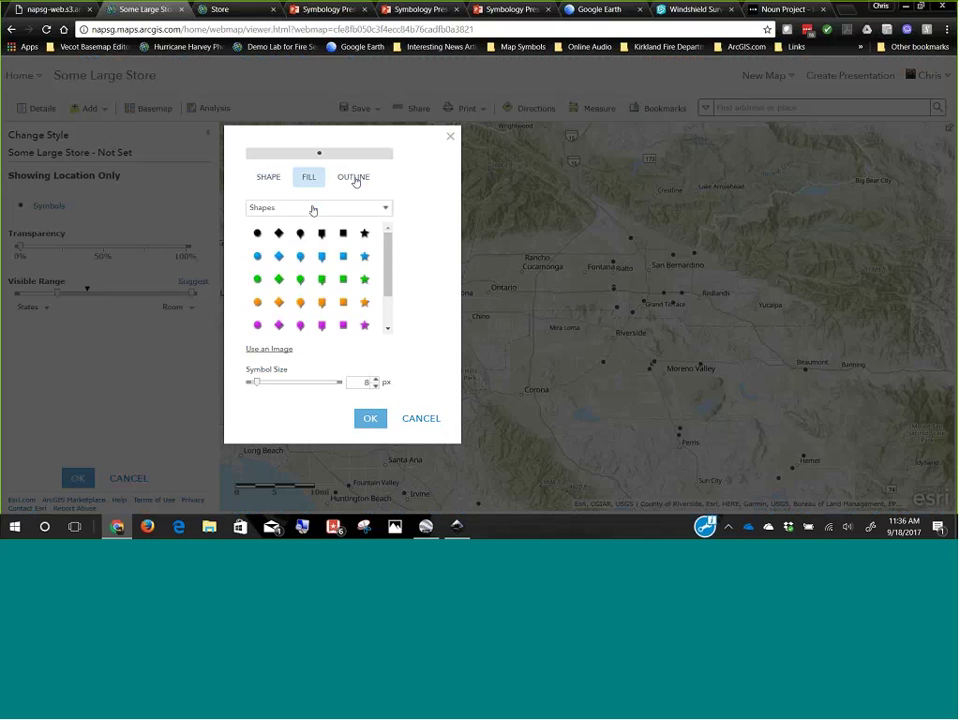
click(385, 207)
click(420, 207)
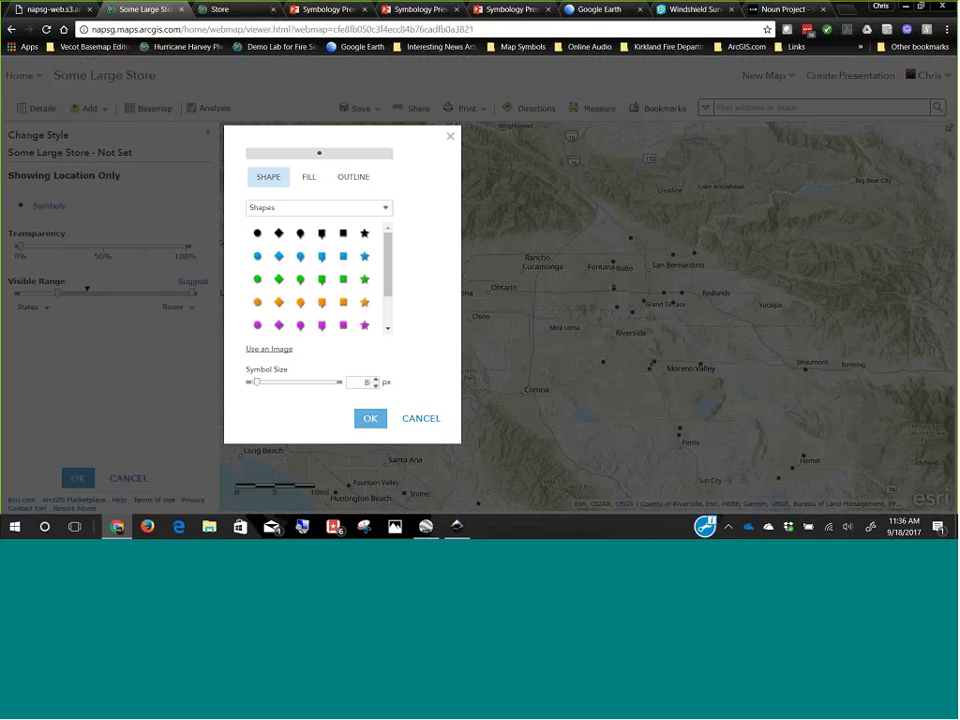
Step: Add the copied Store image URL as a custom image for the layer's symbol
click(274, 350)
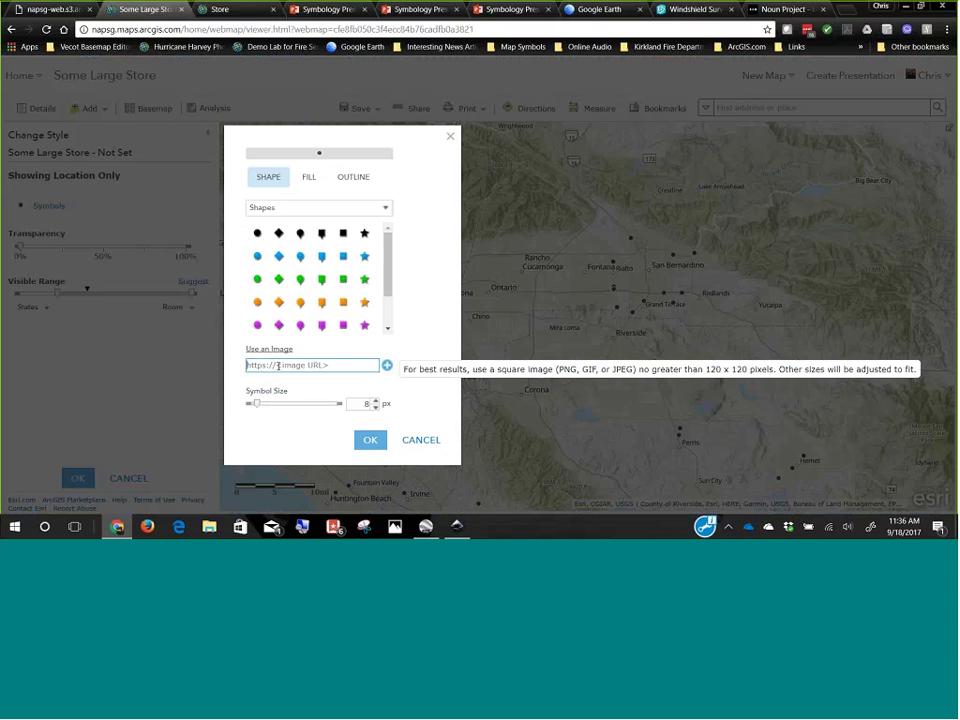
right_click(279, 366)
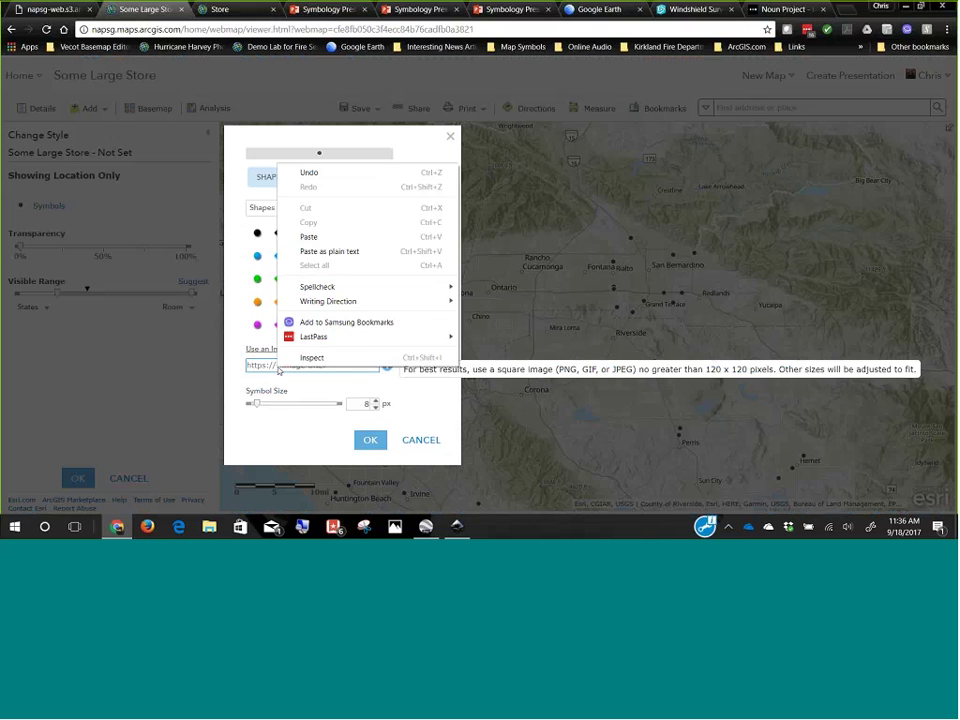
click(315, 236)
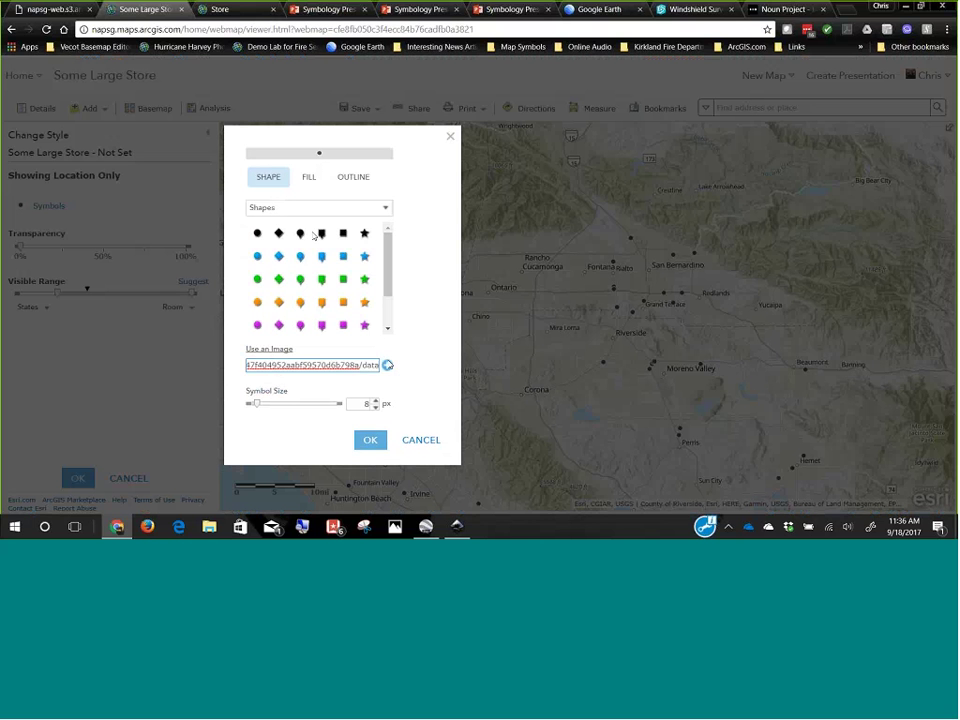
click(388, 366)
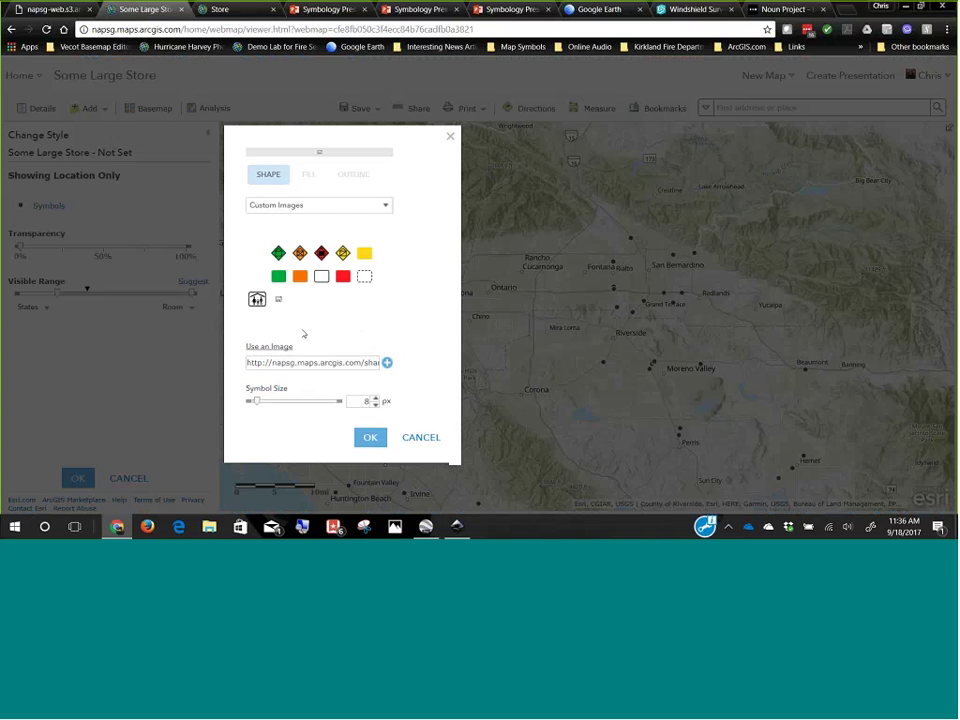
Step: Set the store symbol's size to 24 px and apply the new style to the Some Large Store layer
double_click(366, 401)
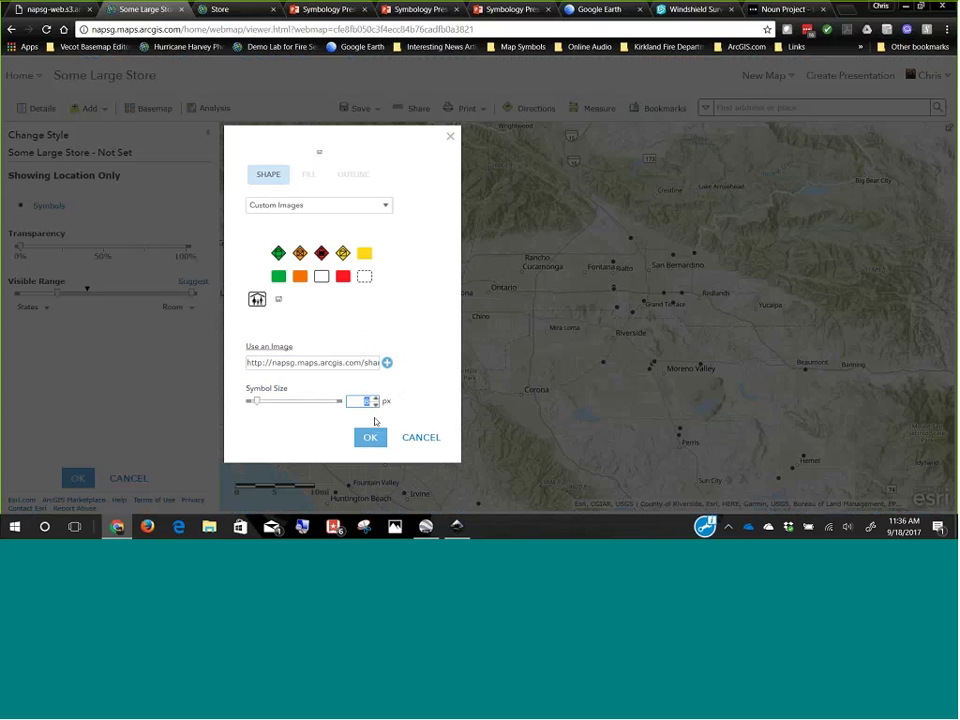
text(18)
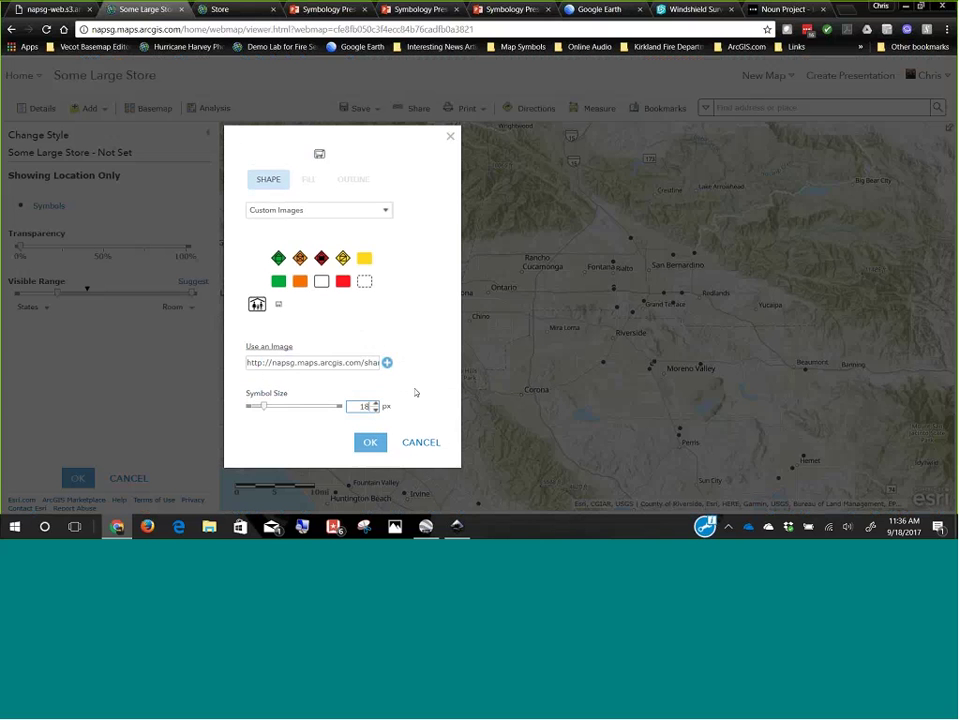
scroll(381, 405, up, 6)
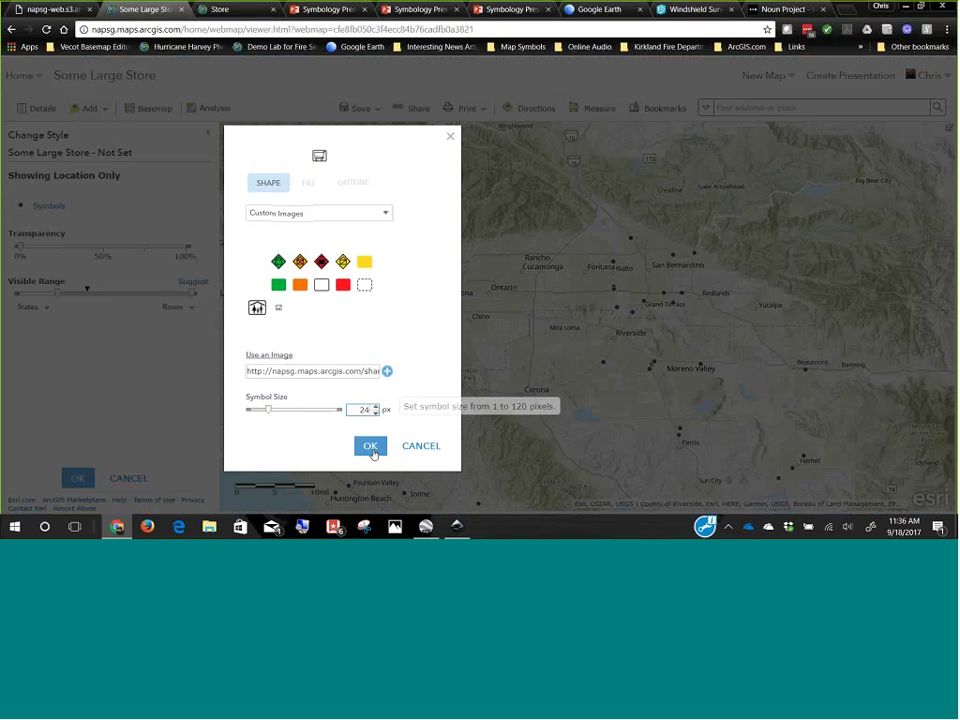
click(370, 449)
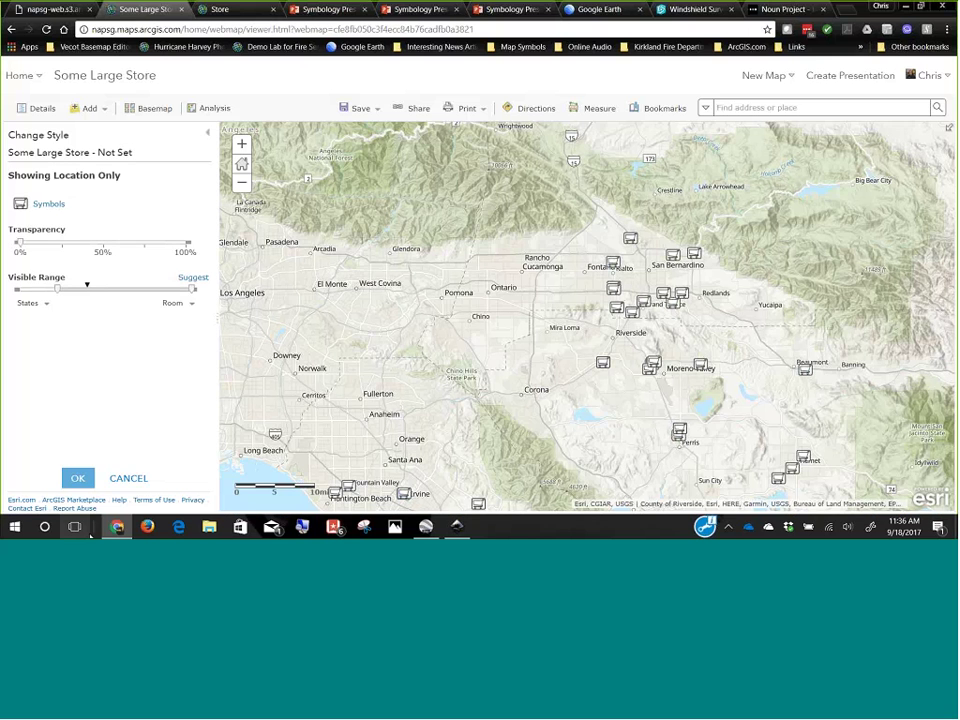
click(85, 478)
click(79, 476)
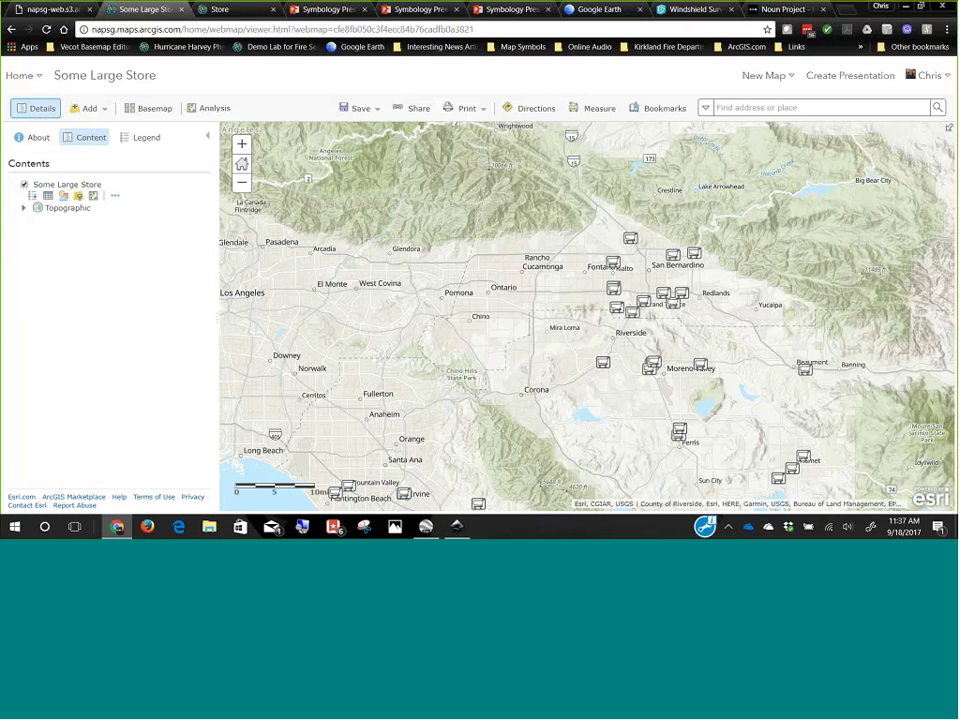
Step: Examine the shopping cart symbols on the map around San Bernardino, Riverside, Palm Springs and the Orange County coast
drag(648, 270, 496, 344)
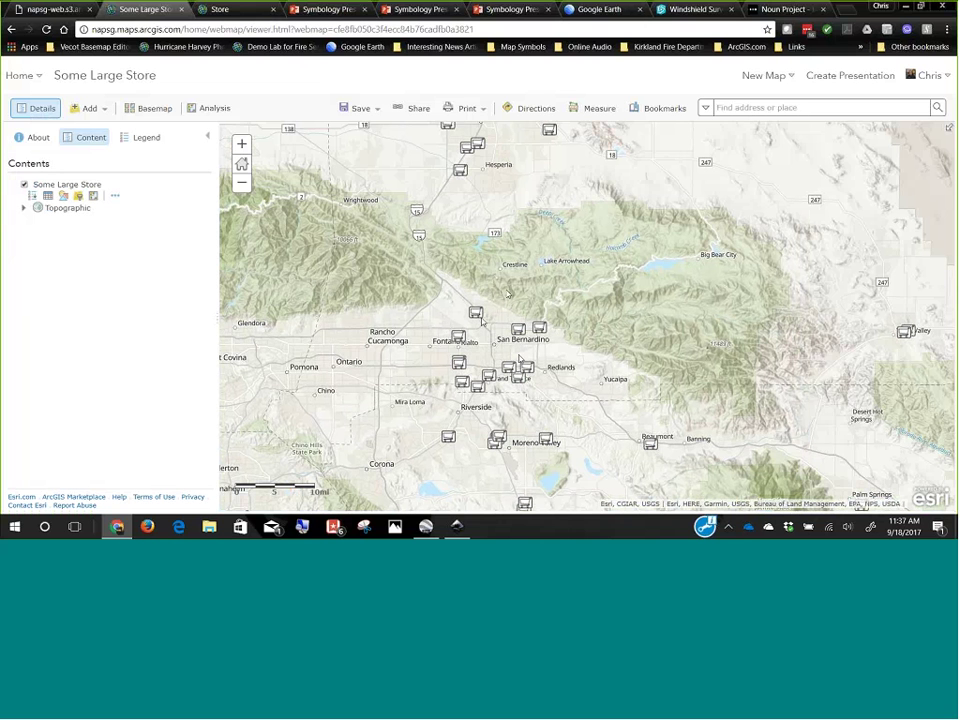
drag(520, 358, 450, 237)
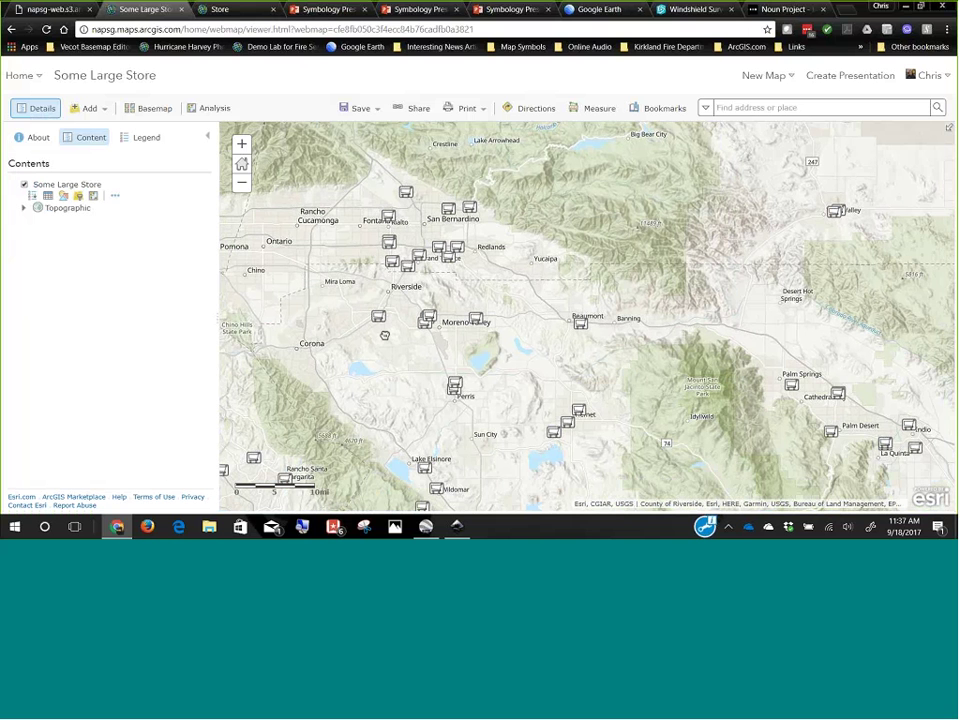
drag(545, 271, 616, 251)
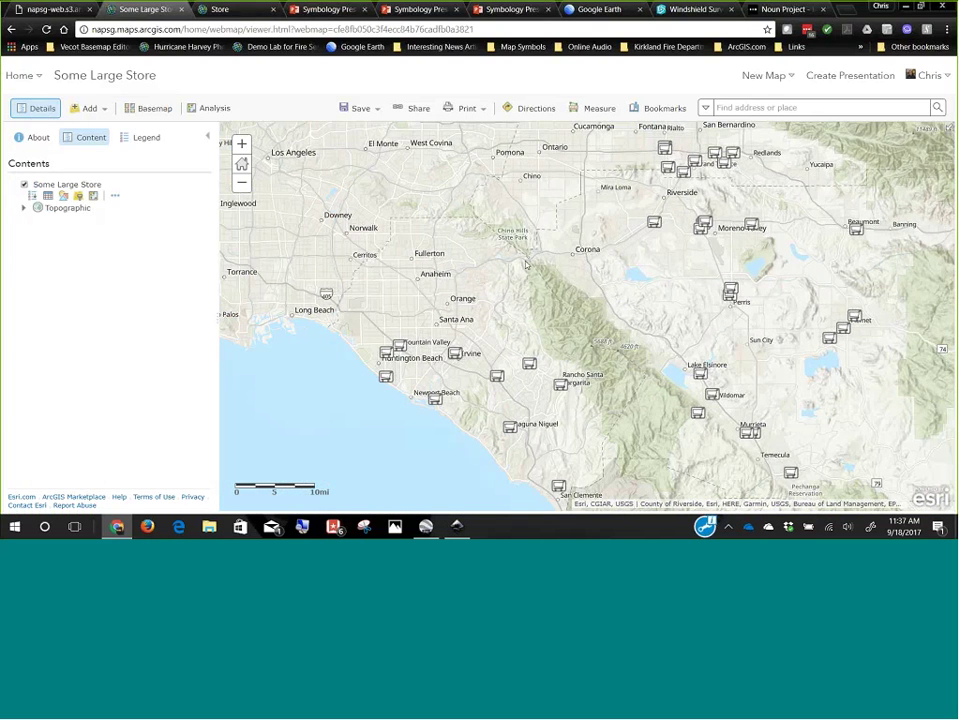
drag(525, 263, 464, 370)
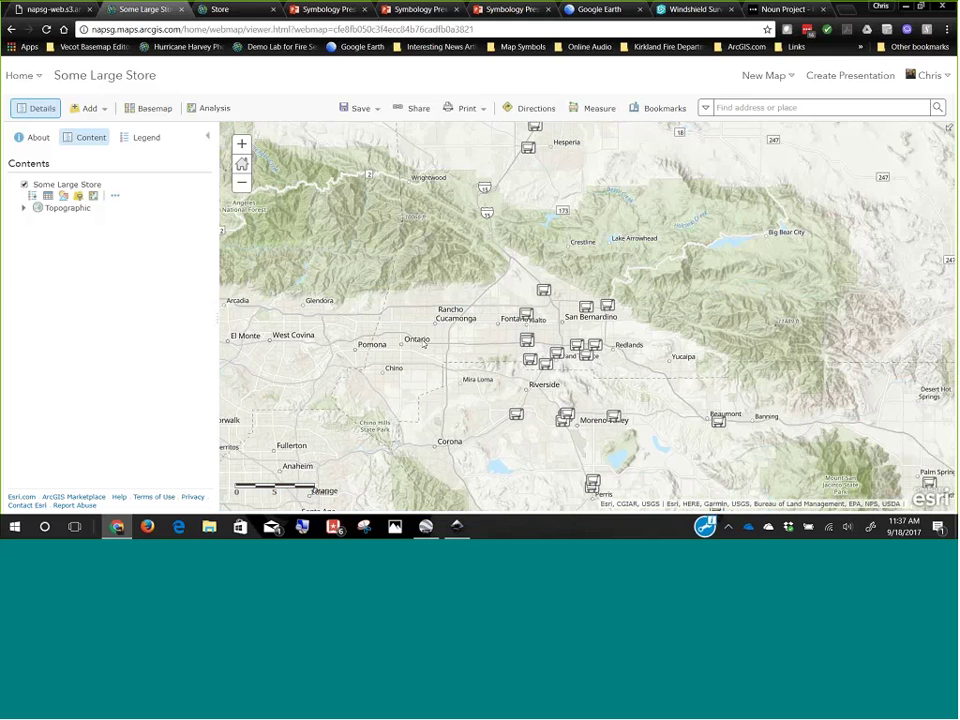
Step: Switch to the Symbology Presentation for Webinar in PowerPoint Online and advance to the Infrastructure Mapping slide
key(ctrl+5)
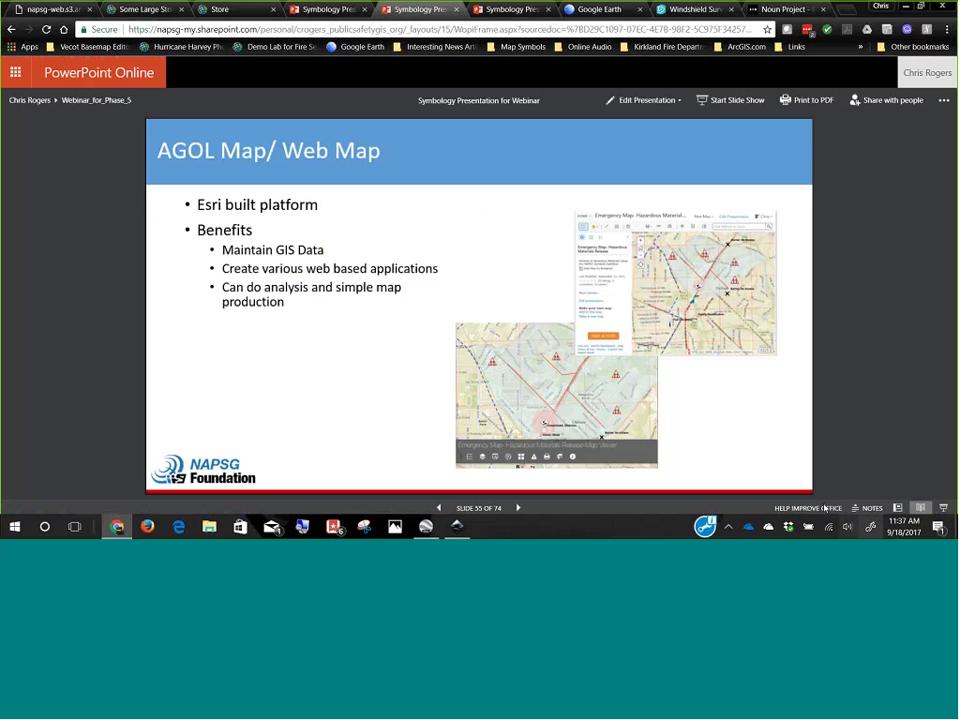
click(518, 509)
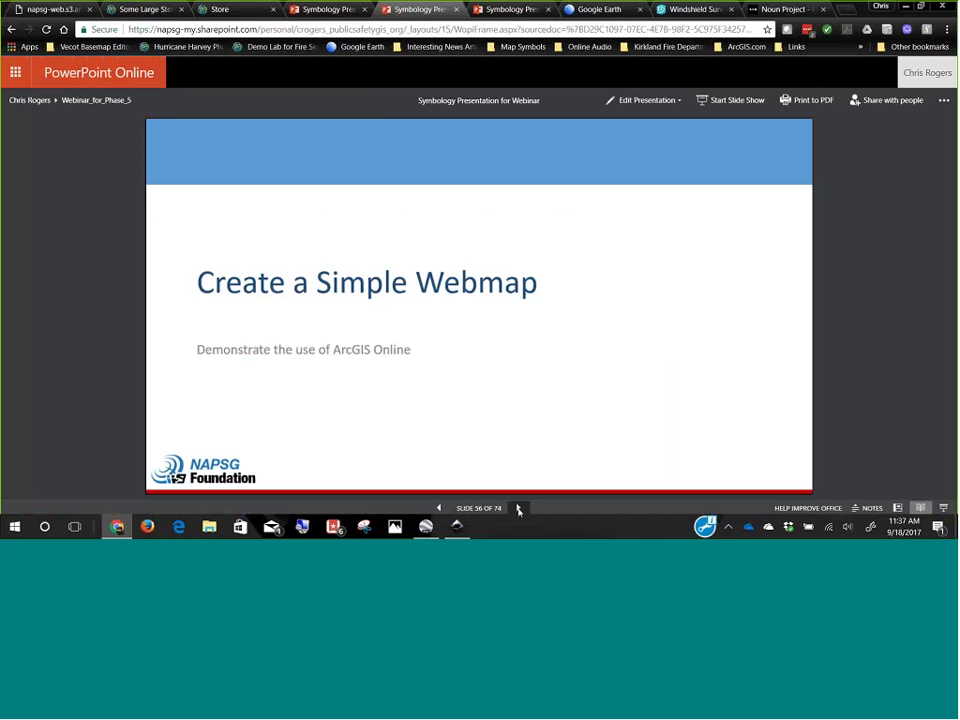
click(518, 509)
click(518, 509)
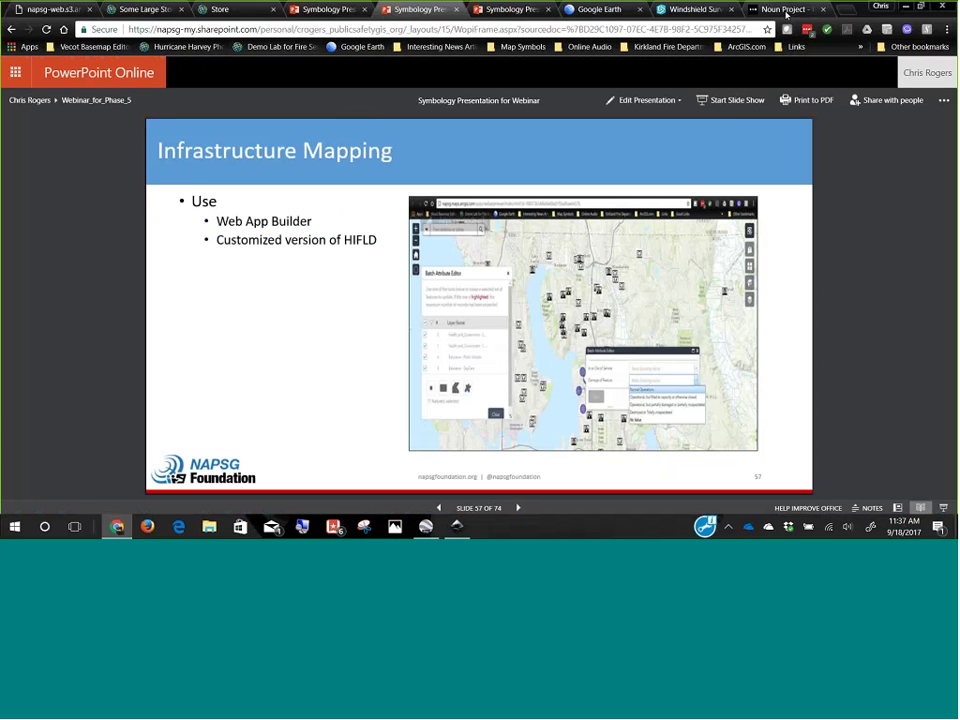
Step: In the Windshield Survey Map Application, use the Batch Attribute Editor to select the features around NE 124th St with a freehand shape
click(664, 11)
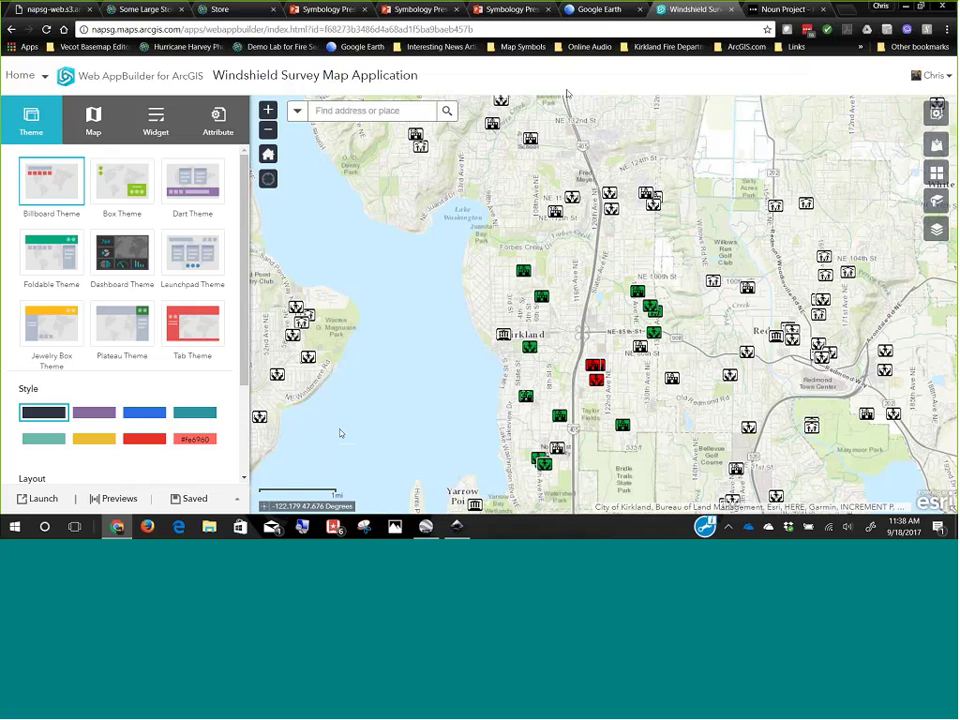
click(937, 110)
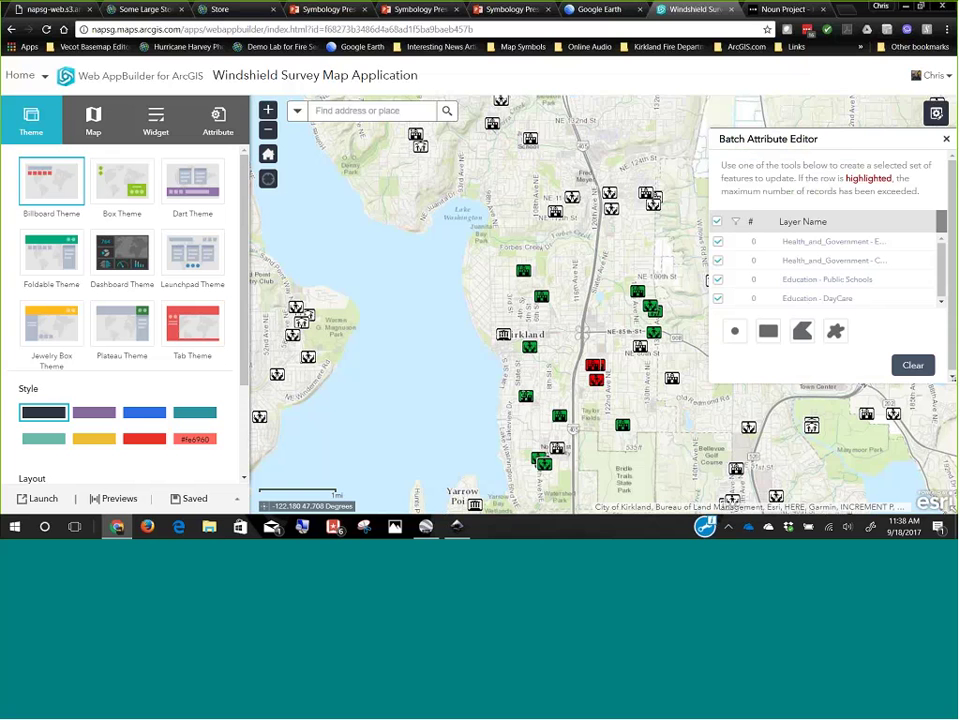
click(833, 332)
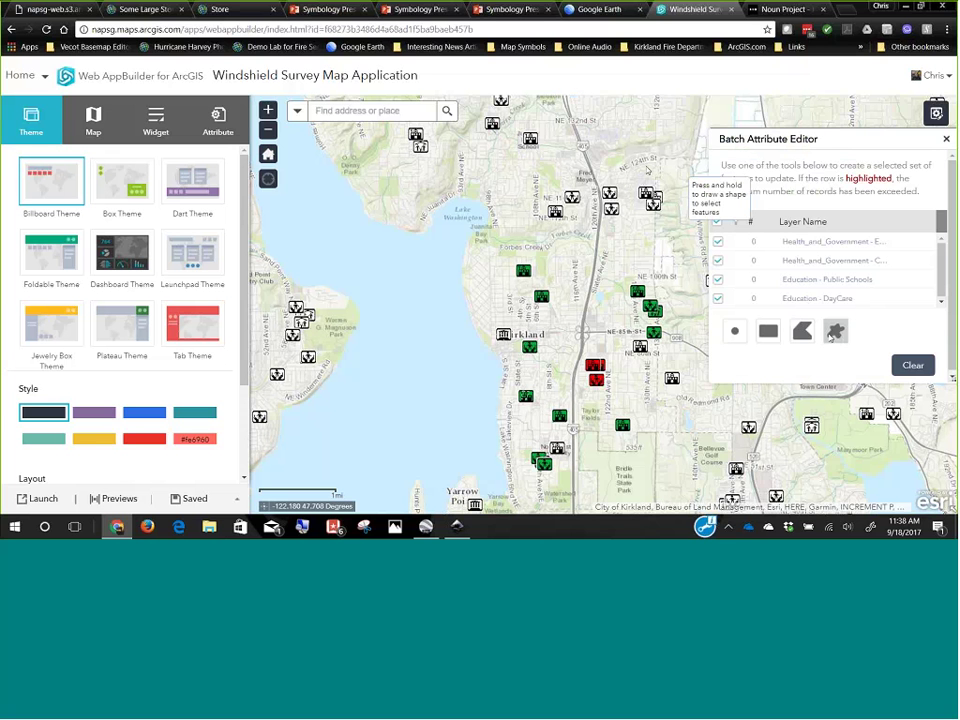
mouse_move(664, 163)
mouse_down()
mouse_move(604, 157)
mouse_move(662, 170)
mouse_up()
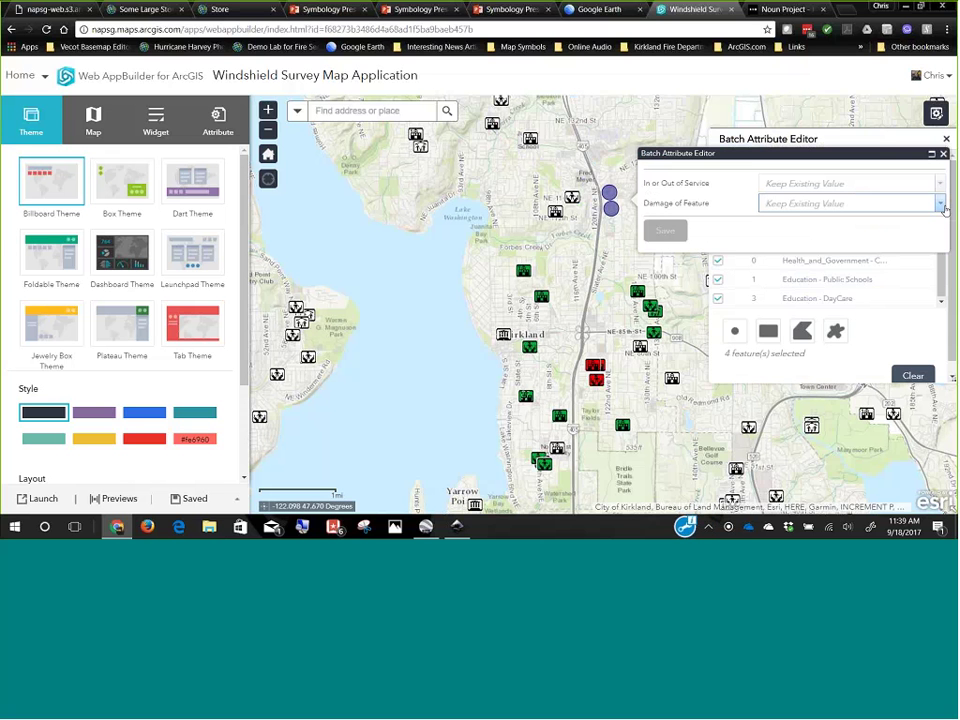
Step: Set the selected features' Damage of Feature to Destroyed or Totally incapacitated, save the update and close the Batch Attribute Editor
click(940, 204)
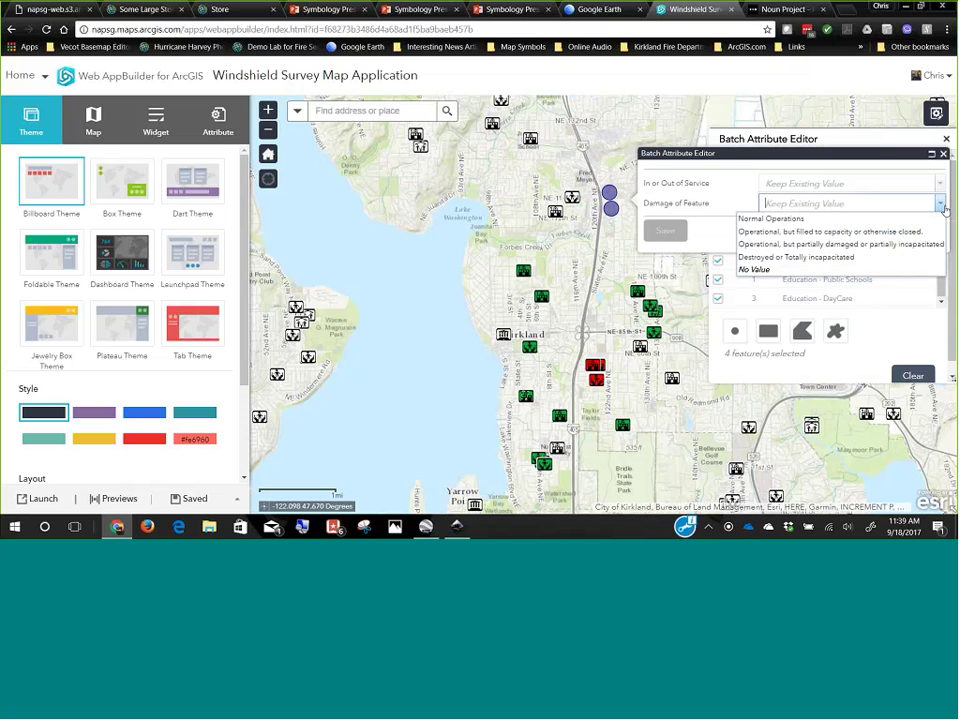
click(796, 257)
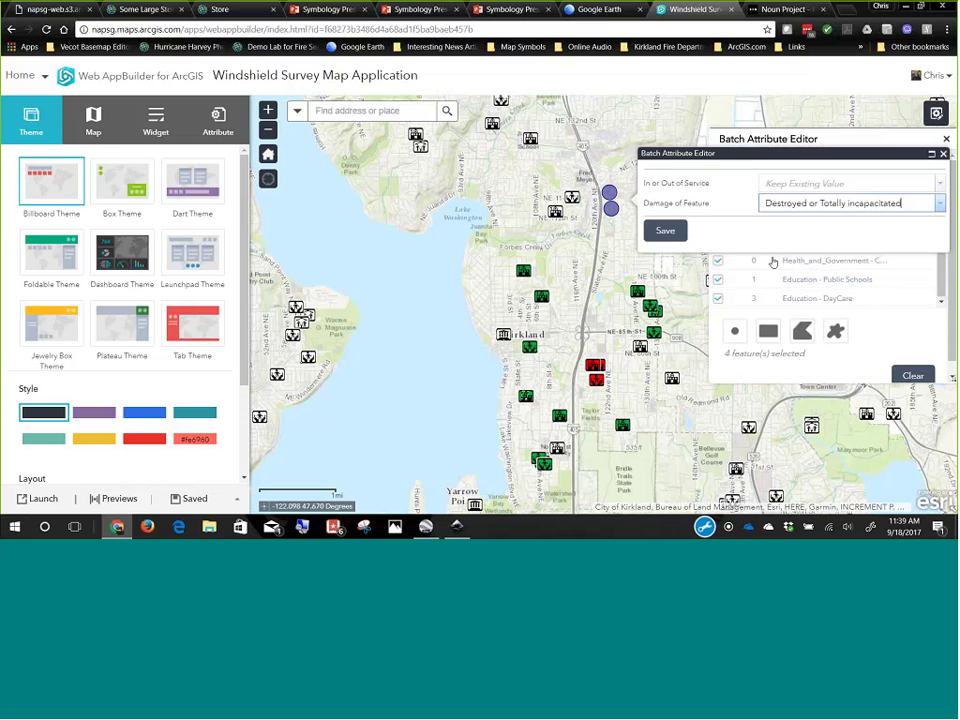
click(665, 231)
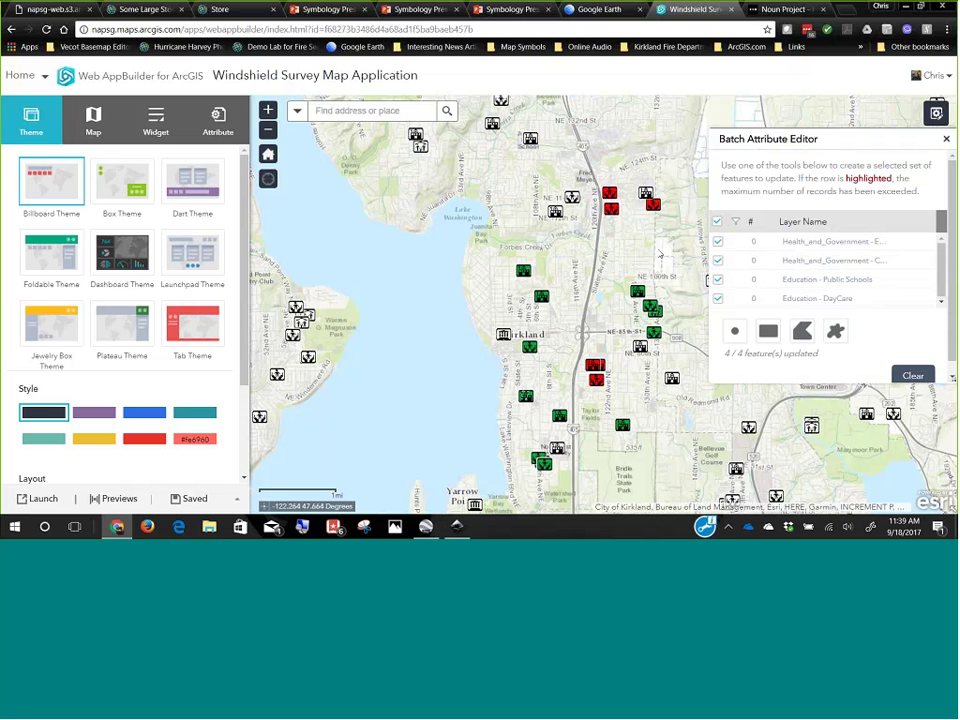
drag(660, 254, 598, 268)
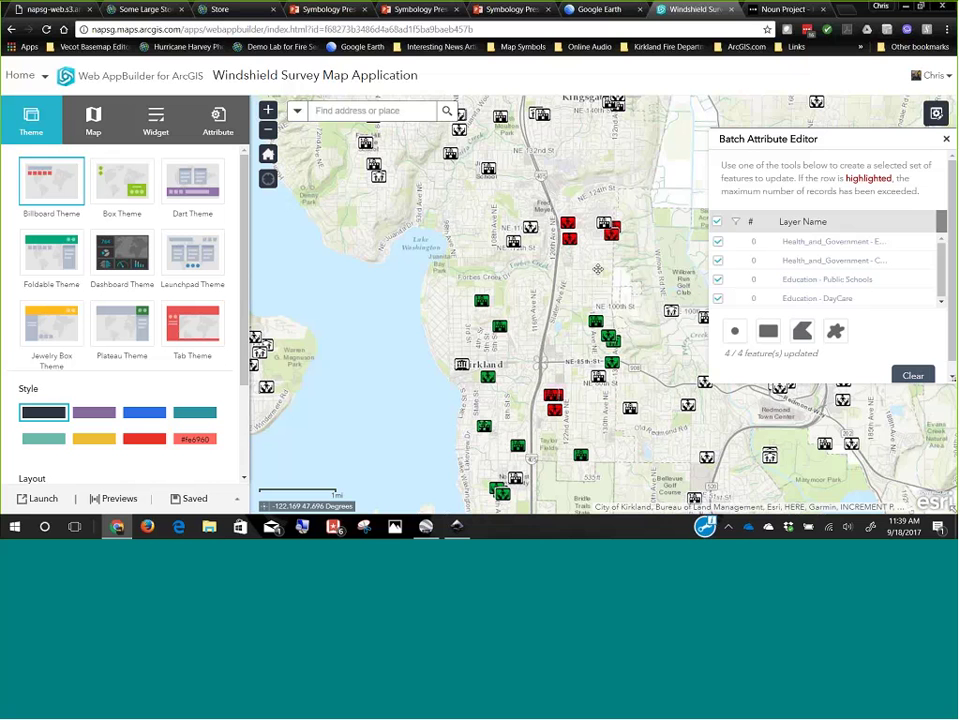
click(946, 139)
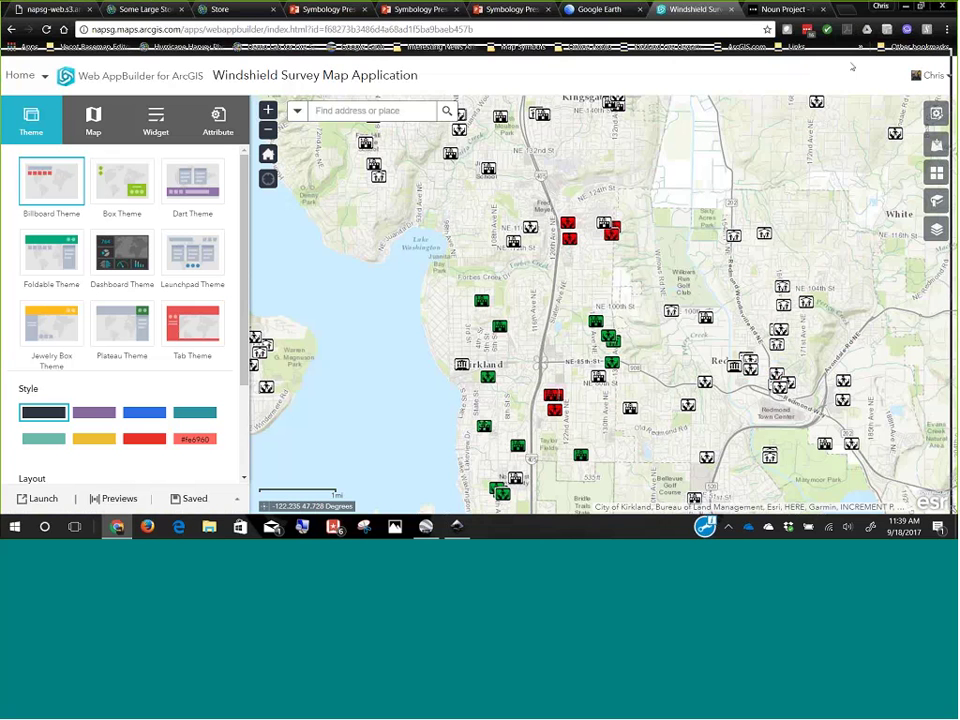
Step: Return to the Infrastructure Mapping slide of the Symbology Presentation for Webinar in a maximized browser window
click(922, 8)
click(430, 66)
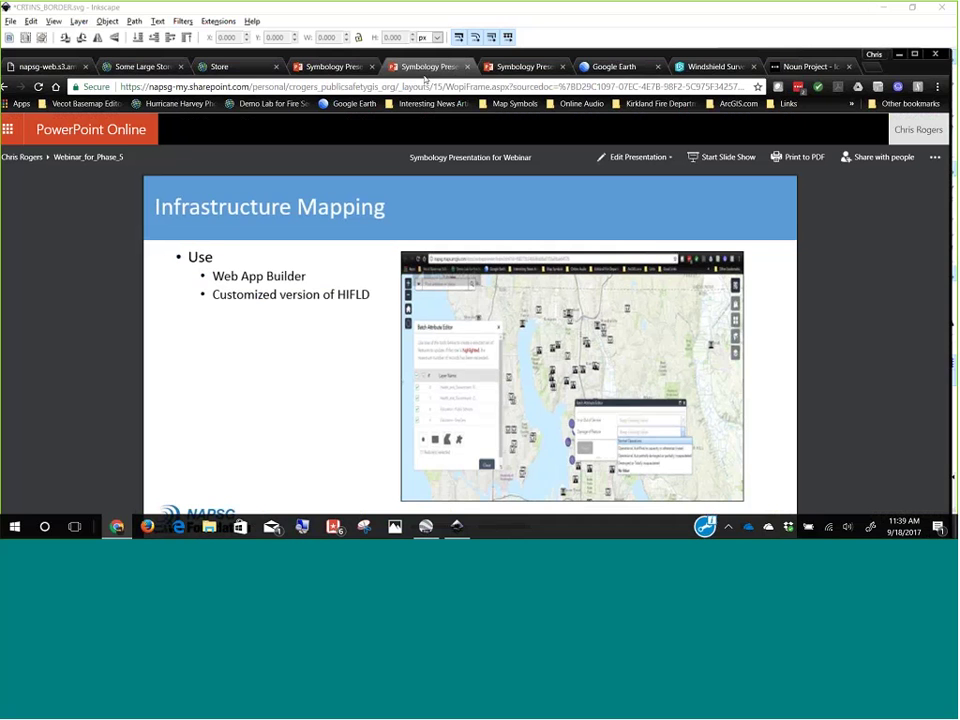
click(913, 56)
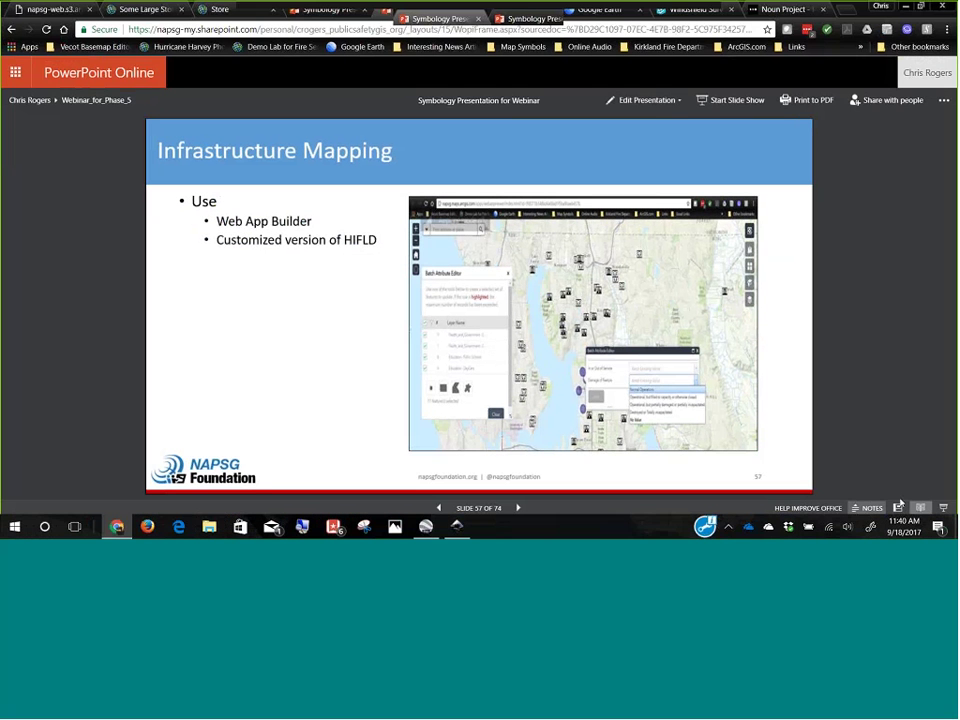
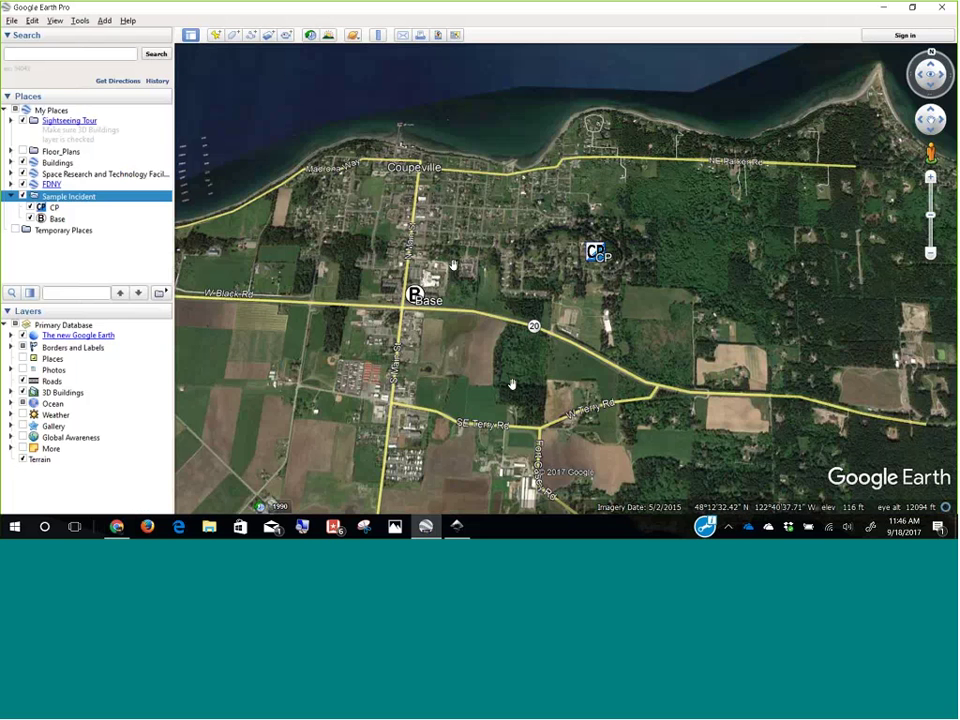
scroll(443, 268, up, 3)
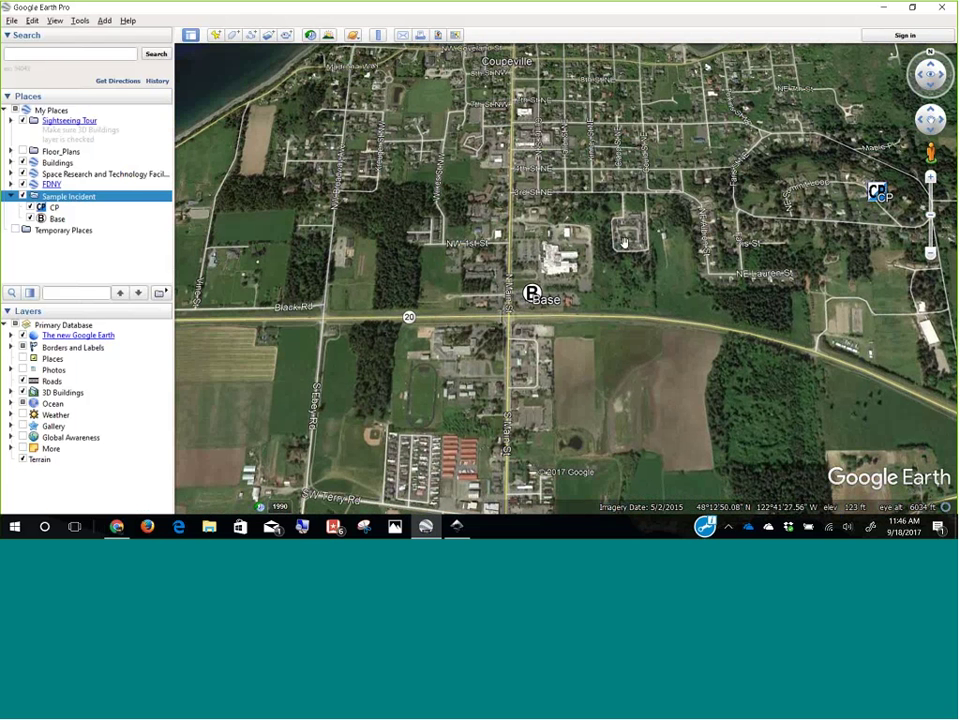
drag(621, 243, 431, 388)
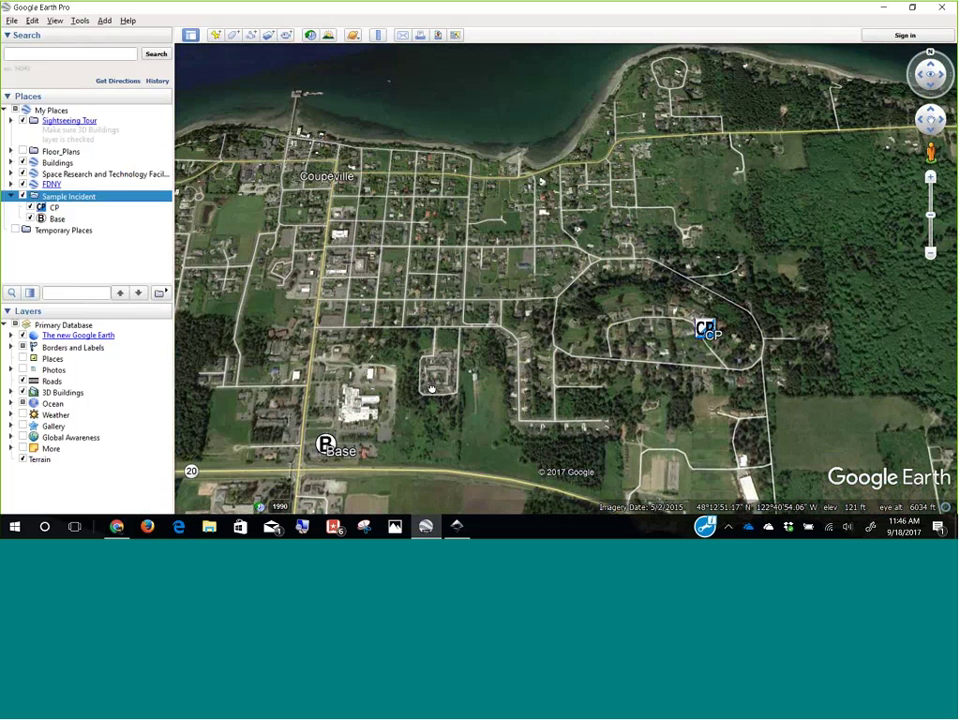
drag(428, 357, 487, 275)
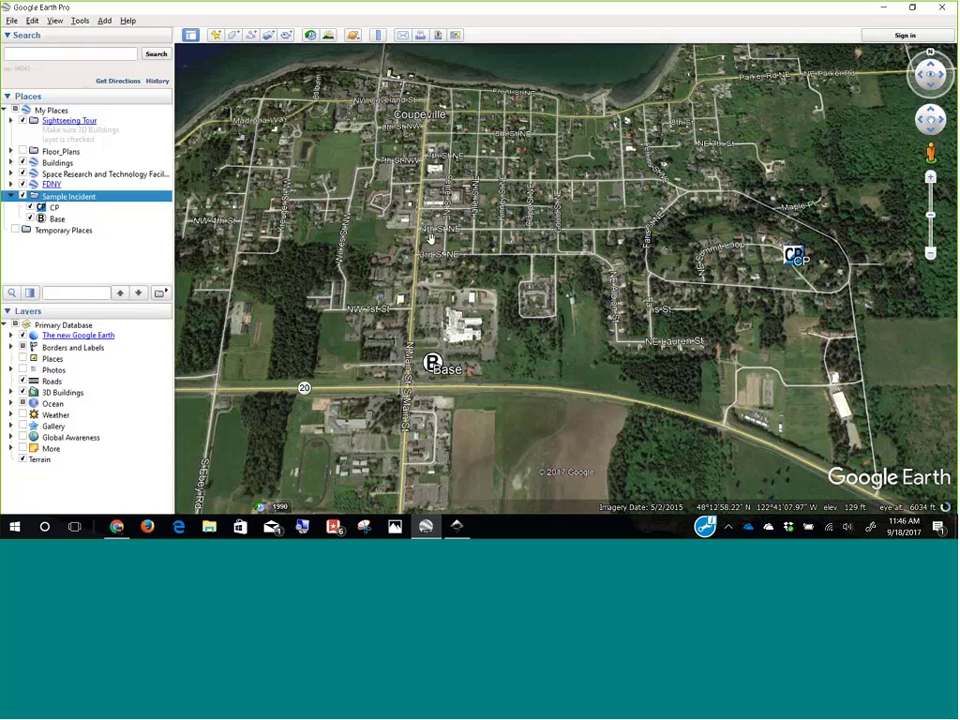
drag(430, 237, 437, 322)
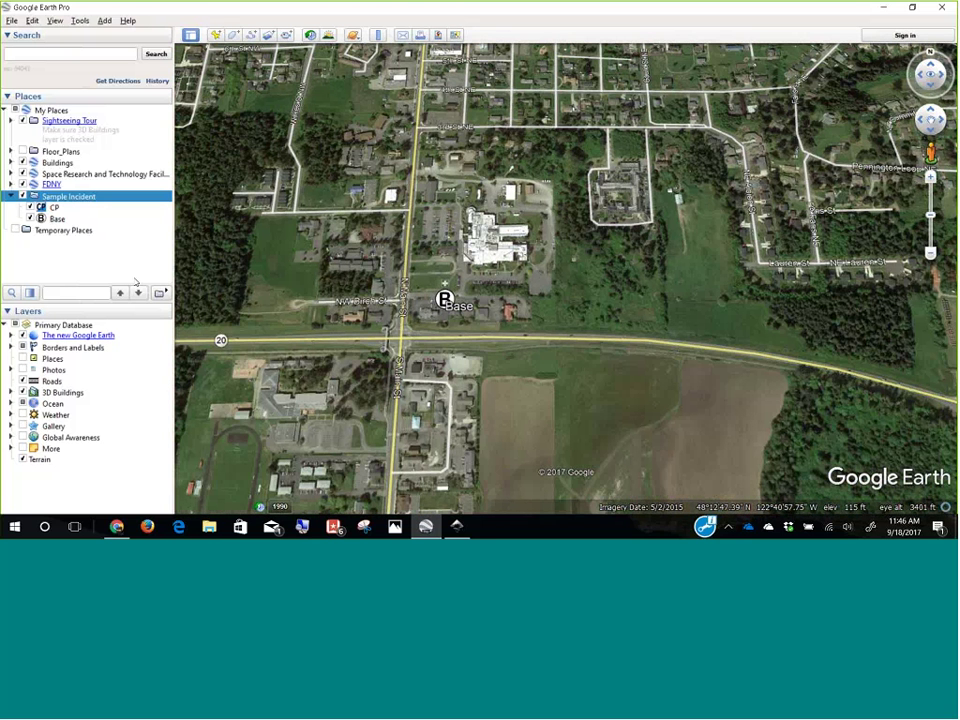
right_click(55, 219)
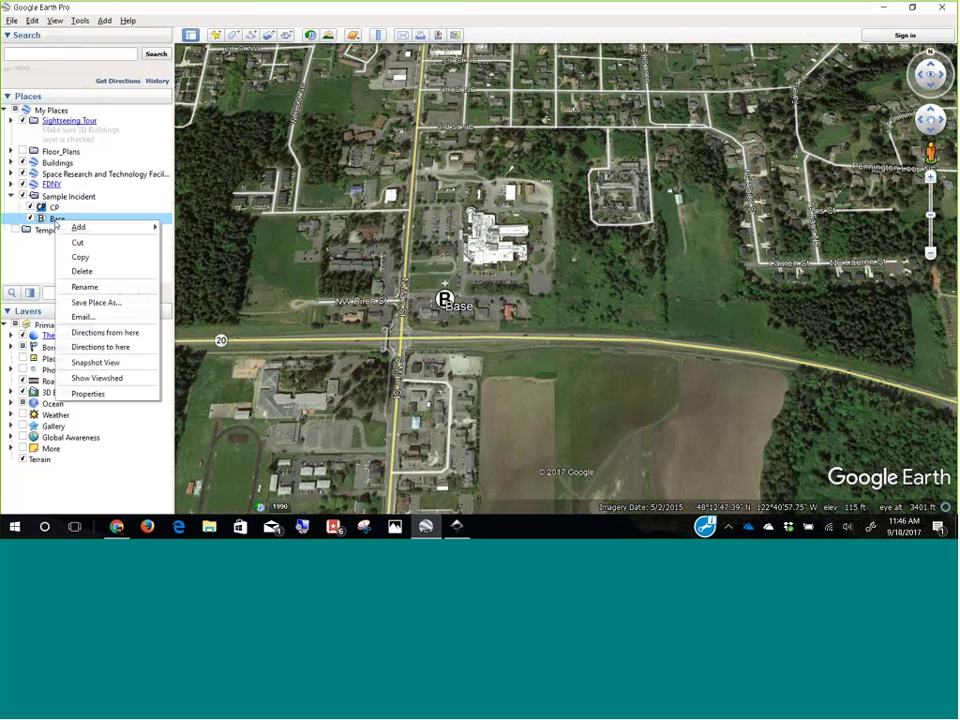
click(125, 394)
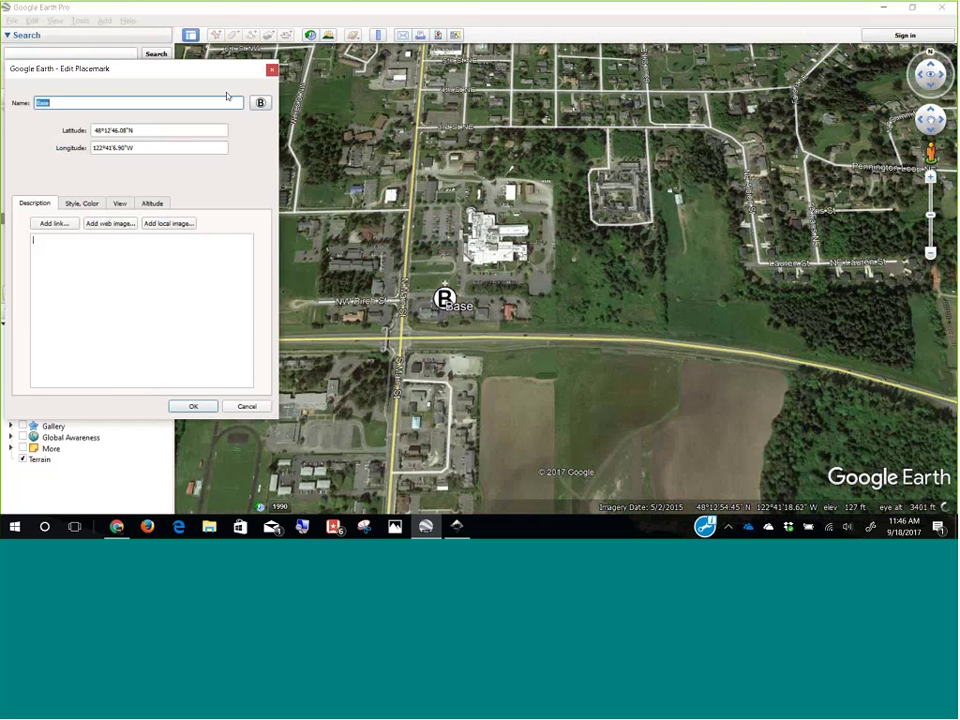
click(271, 71)
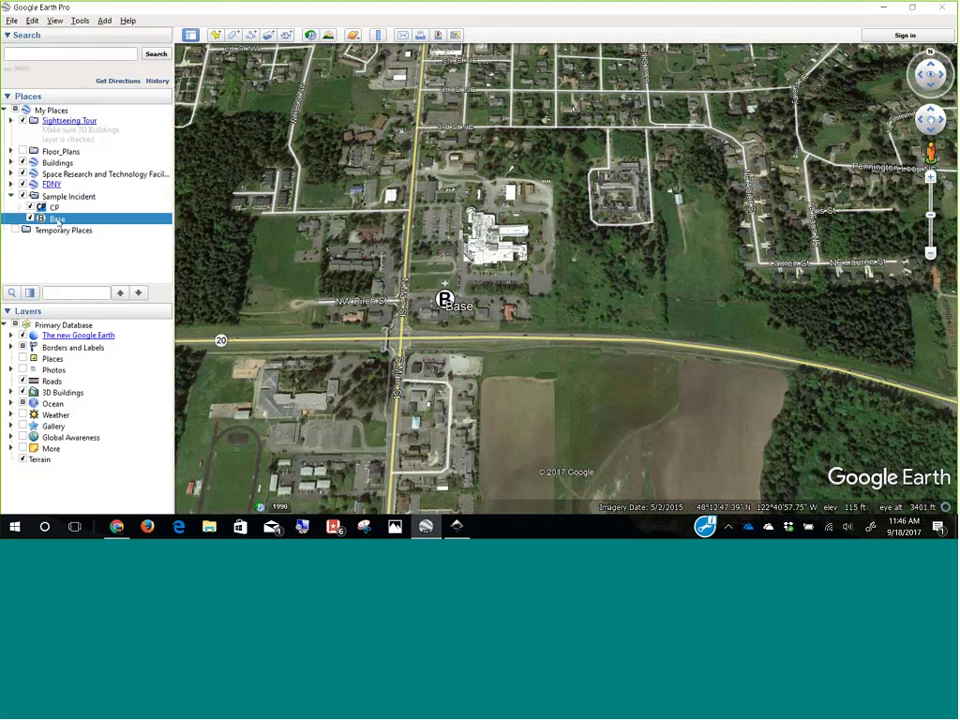
Step: Change the Base placemark's icon to the blank green paddle marker in its properties
right_click(58, 222)
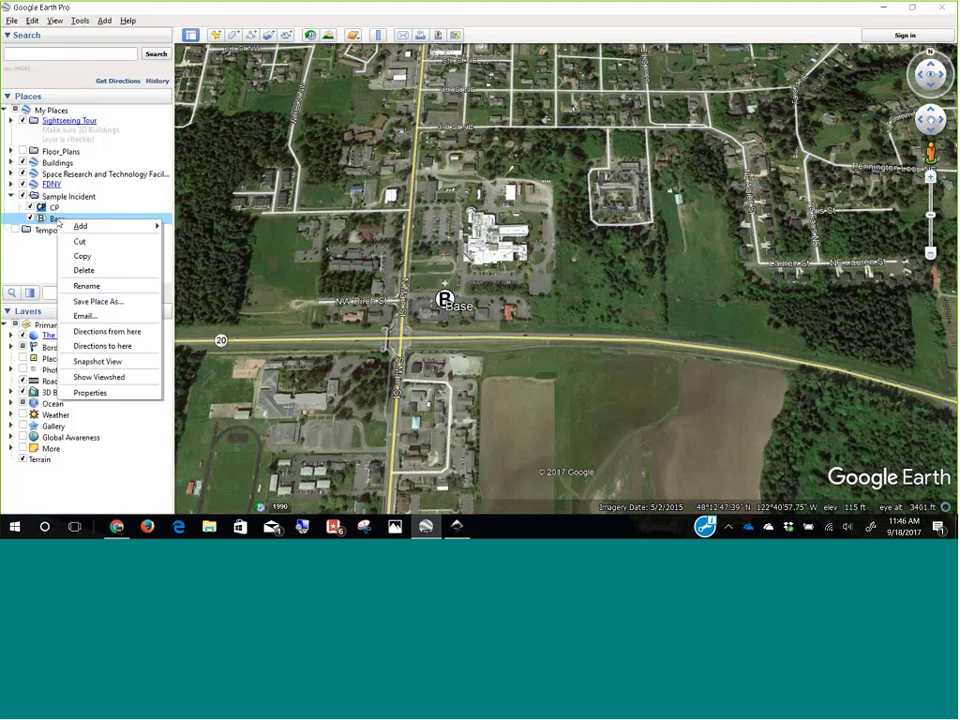
click(119, 396)
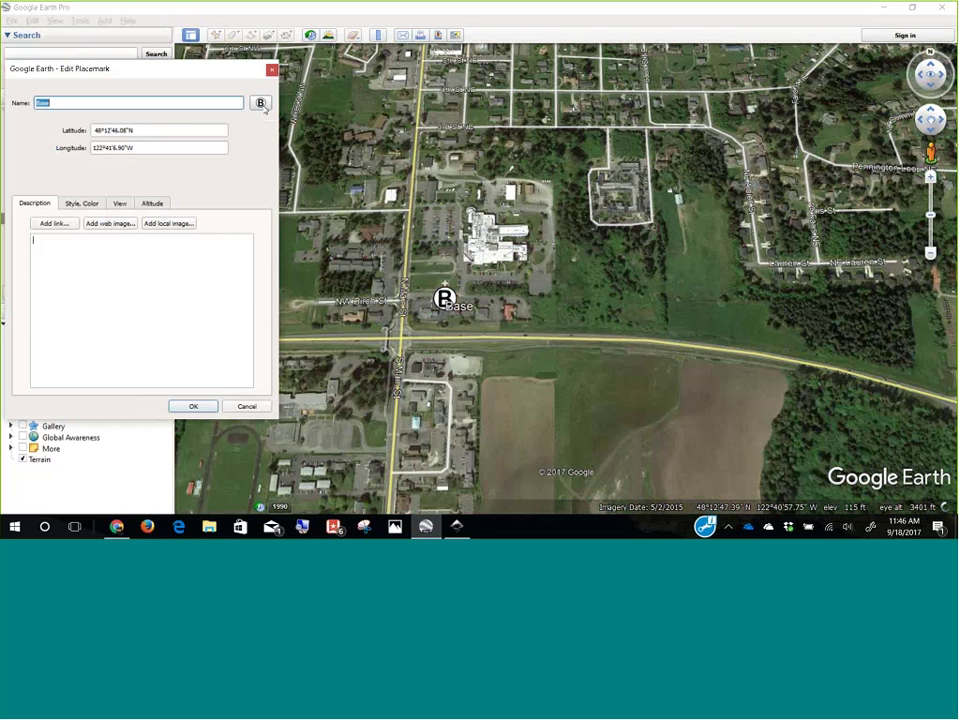
click(261, 104)
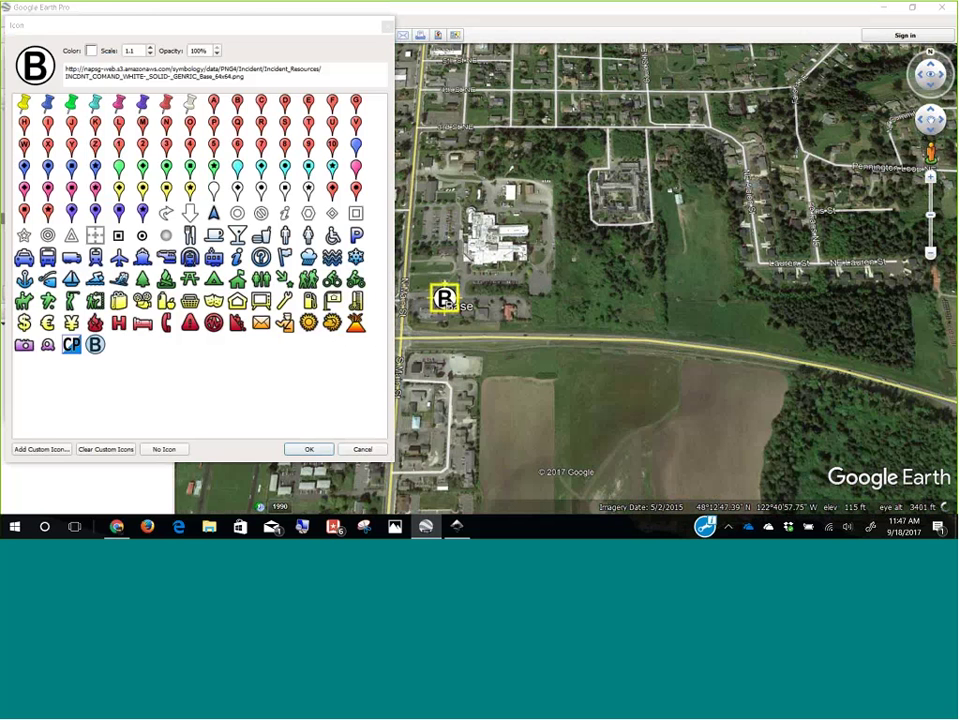
click(164, 449)
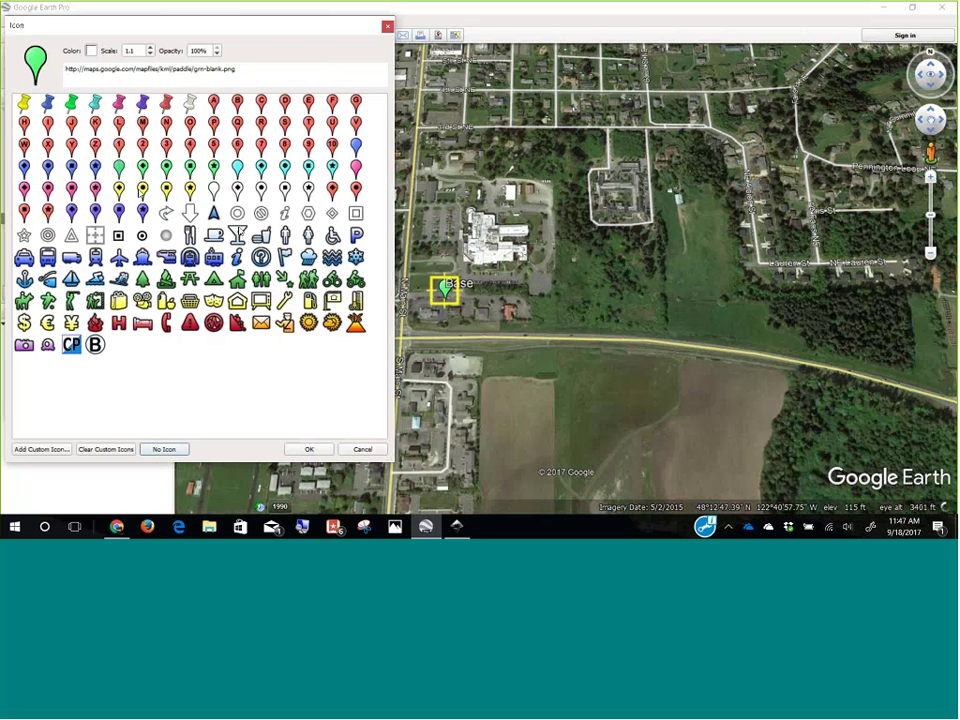
click(309, 449)
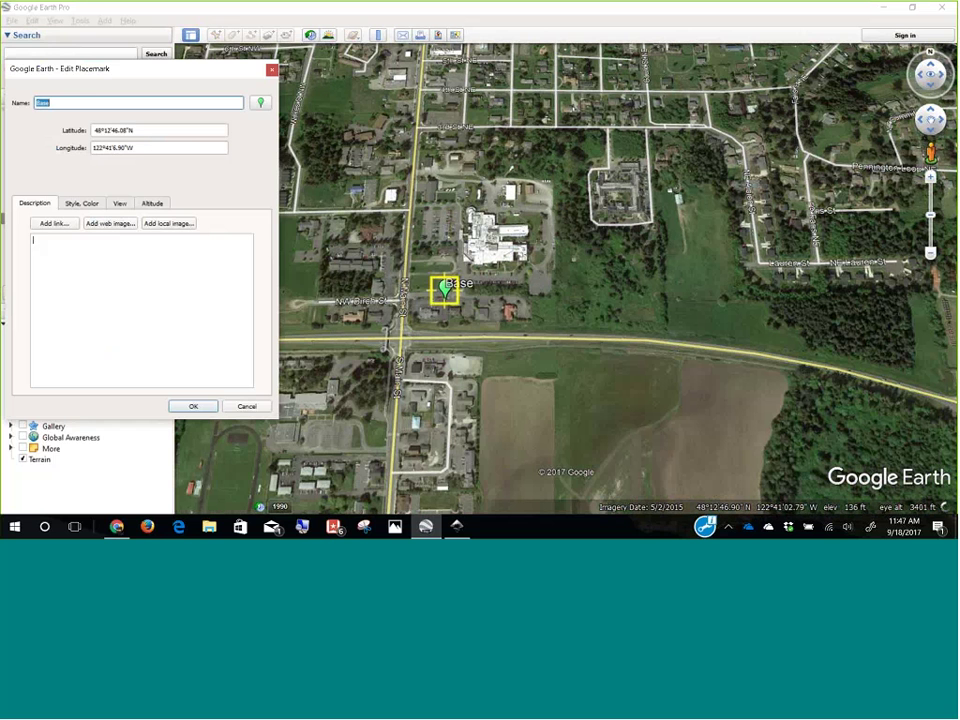
Step: Set the Base placemark's icon to the custom NAPSG Base symbol, select its image URL and confirm the icon choice
click(260, 103)
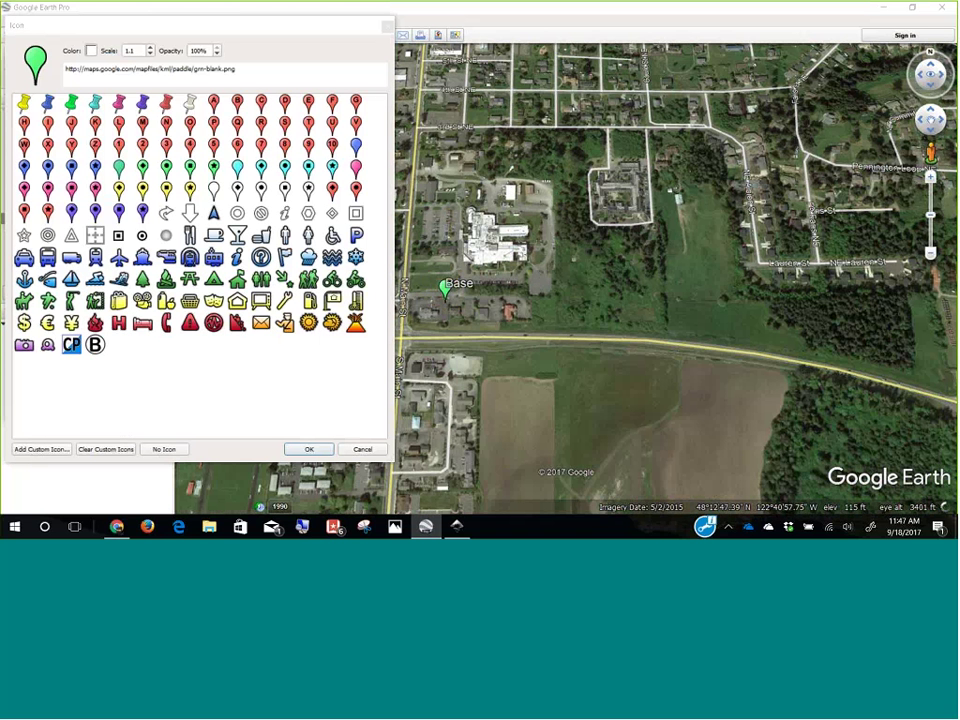
click(95, 344)
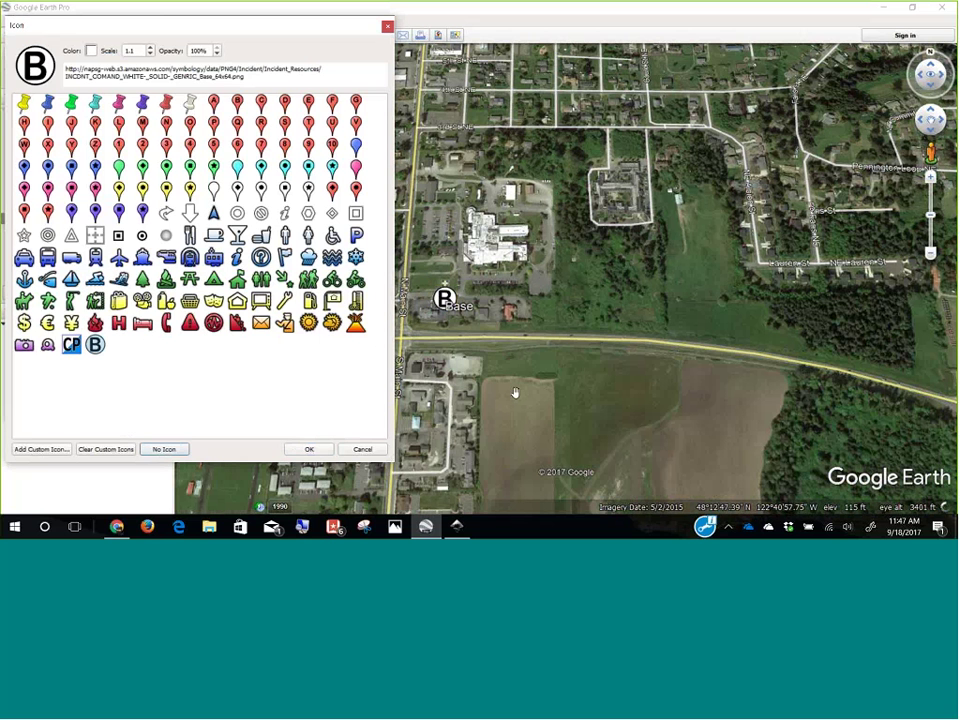
key(ctrl+a)
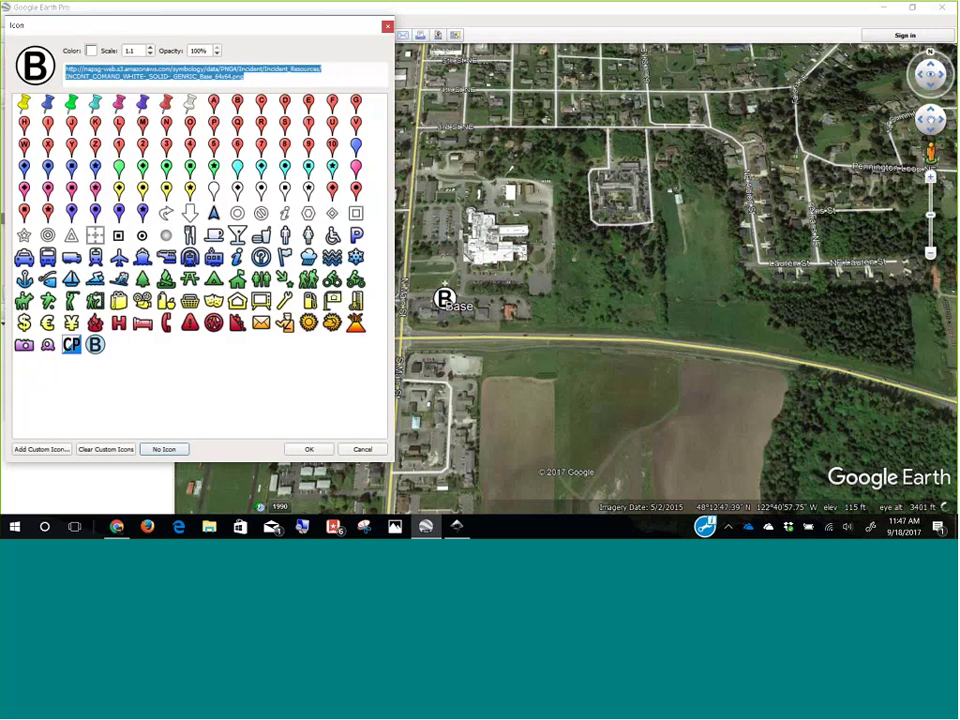
key(Return)
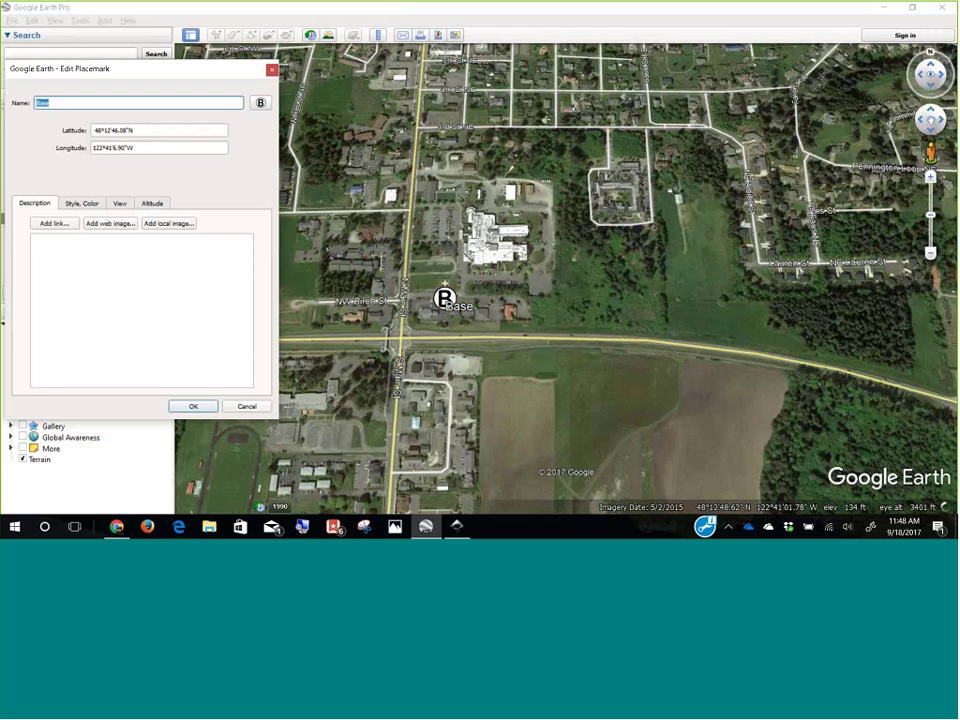
Step: Switch to the NAPSG symbol library in Chrome, look through the symbol categories and view the Base symbol's page with its download formats
click(117, 527)
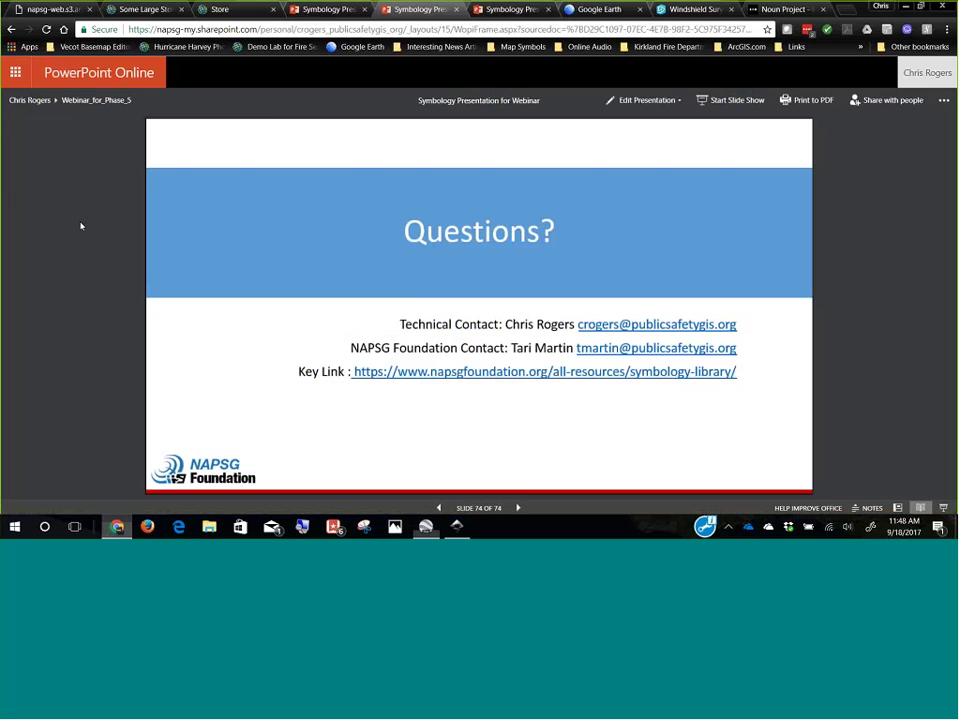
key(ctrl+1)
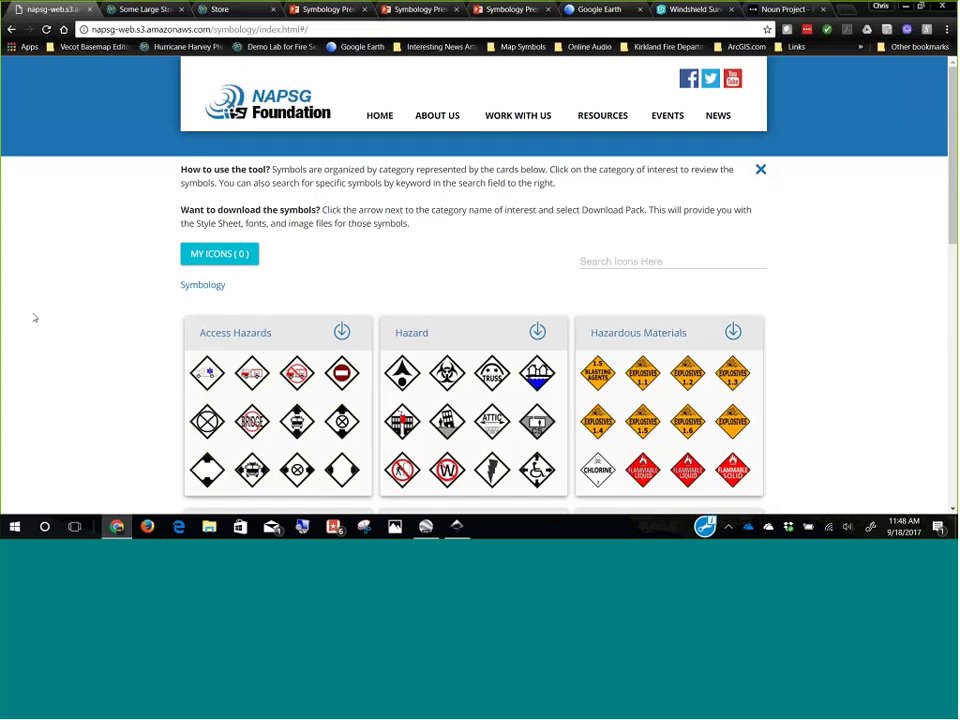
scroll(34, 318, down, 3)
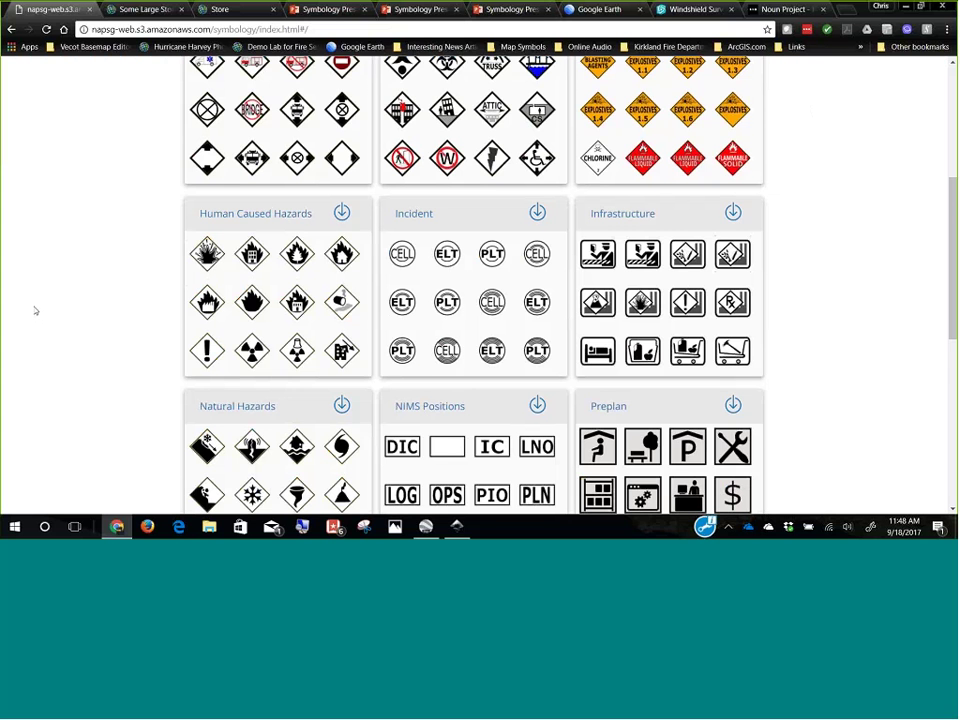
scroll(35, 311, down, 1)
scroll(35, 311, up, 2)
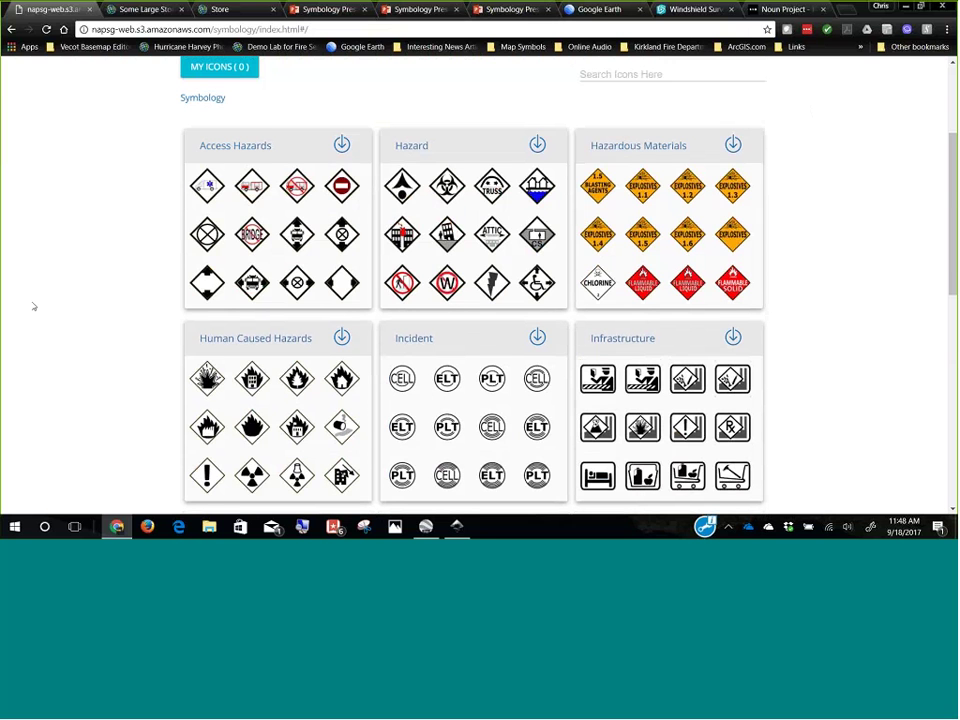
scroll(71, 298, up, 1)
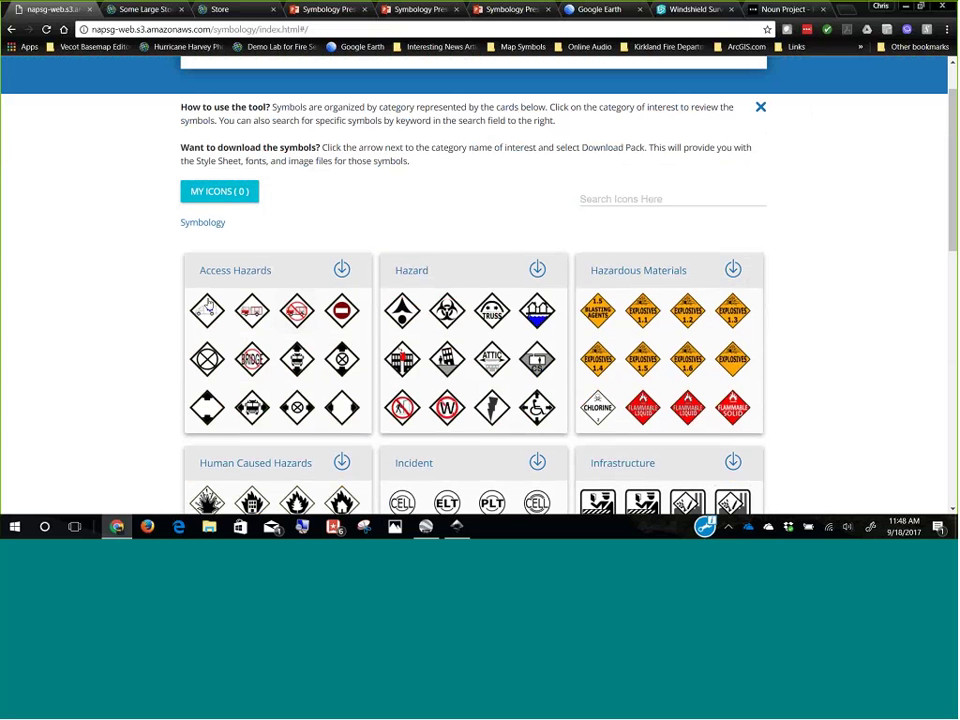
click(337, 270)
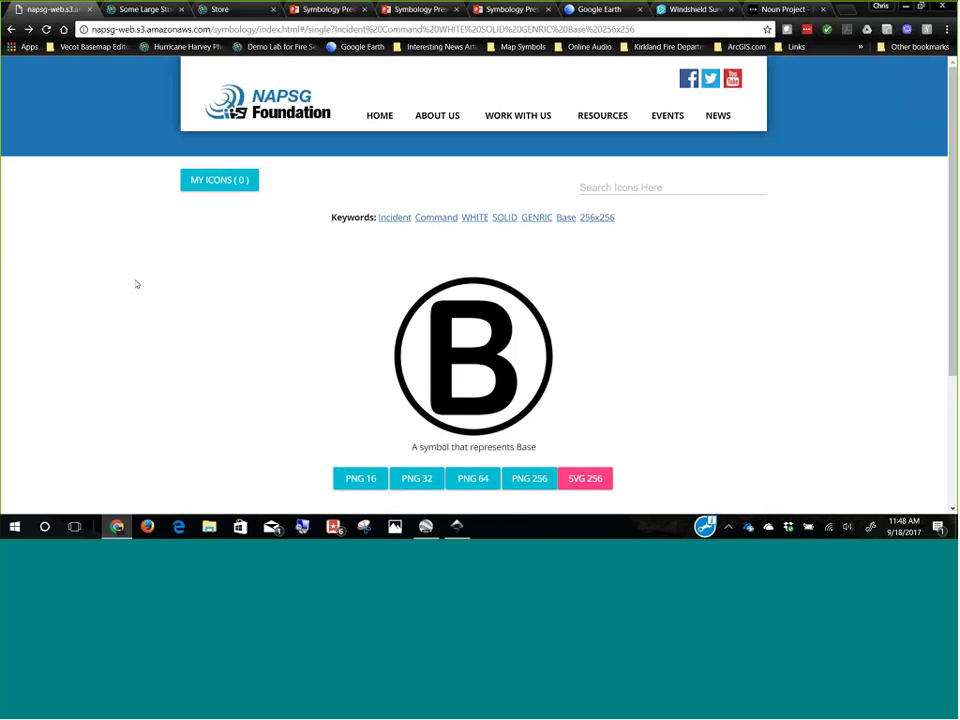
scroll(137, 284, down, 1)
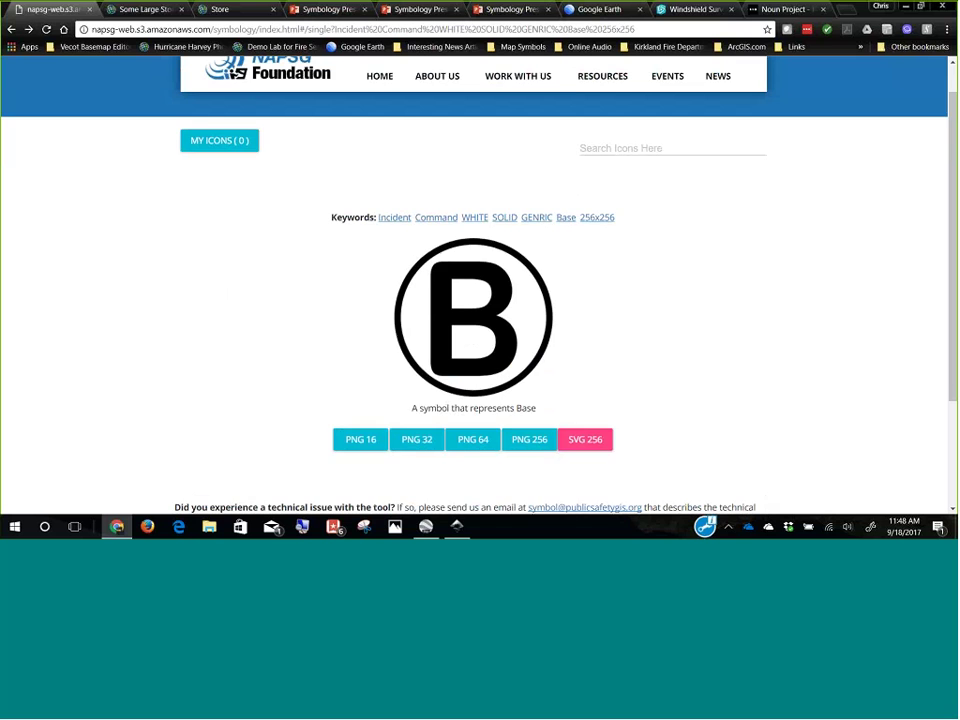
Step: Go to the NAPSG Foundation's Resources page and open its Symbol Library category
scroll(504, 225, up, 1)
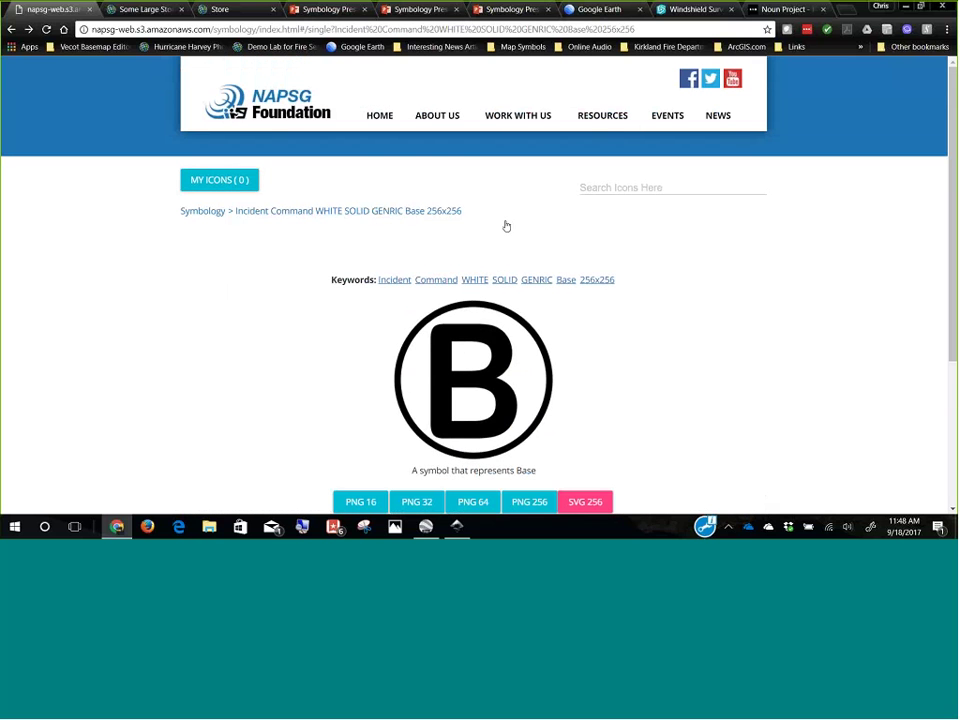
key(F5)
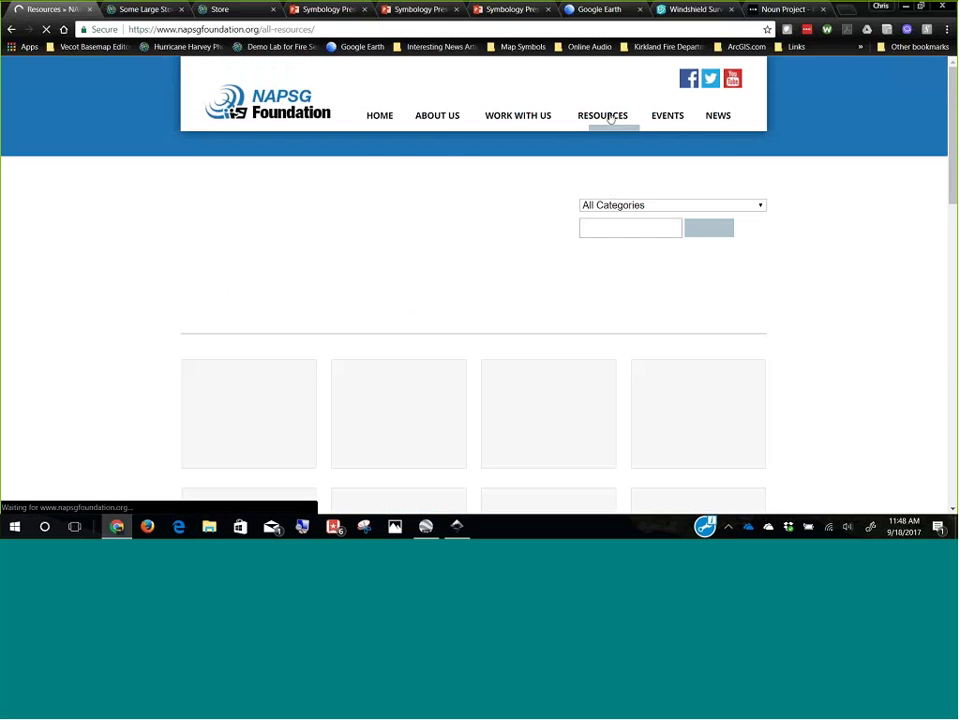
scroll(424, 317, down, 5)
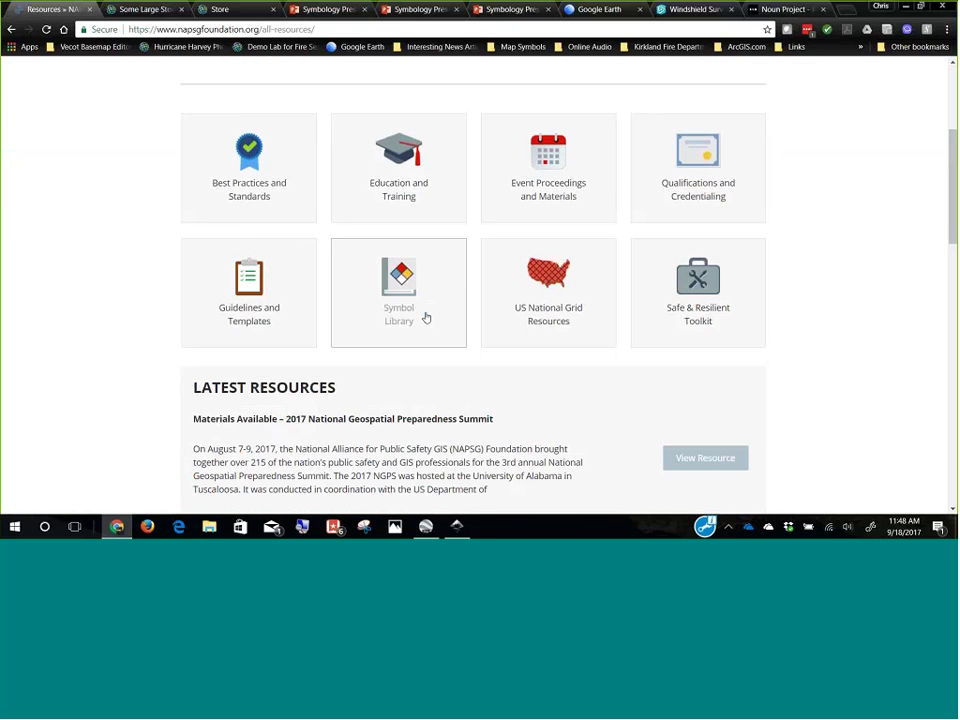
scroll(409, 316, up, 5)
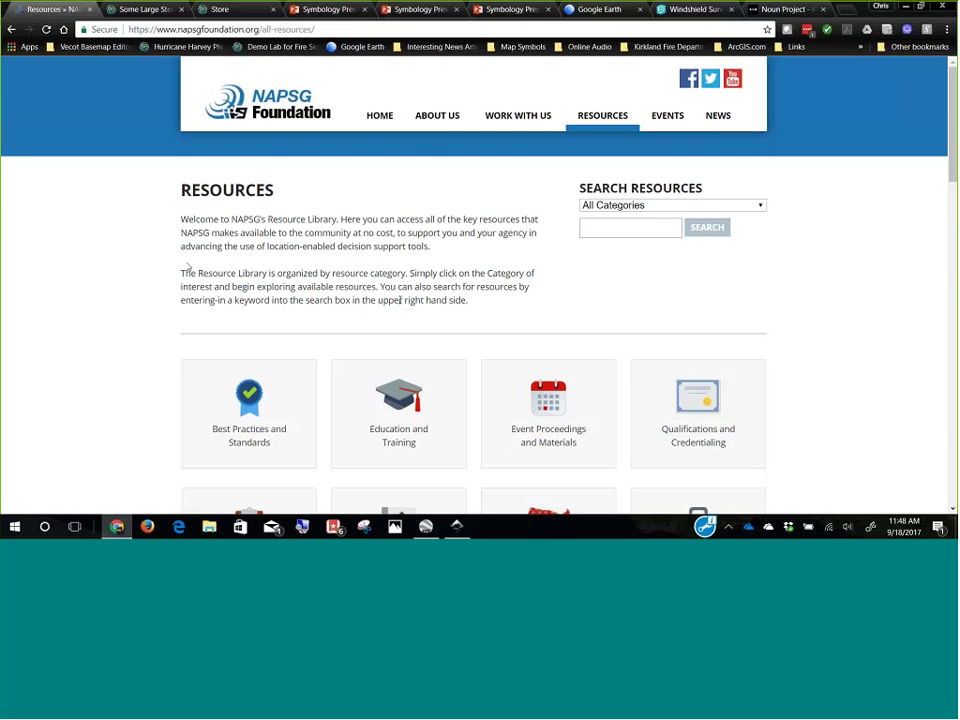
scroll(189, 270, down, 3)
scroll(193, 266, up, 3)
scroll(580, 135, down, 1)
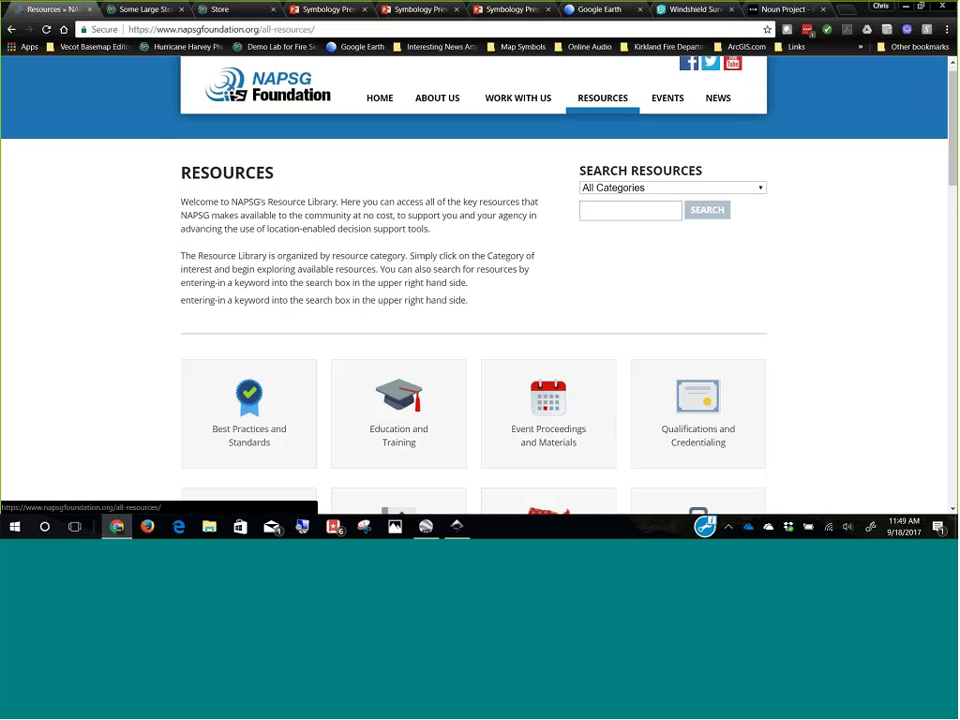
scroll(369, 428, down, 2)
click(389, 446)
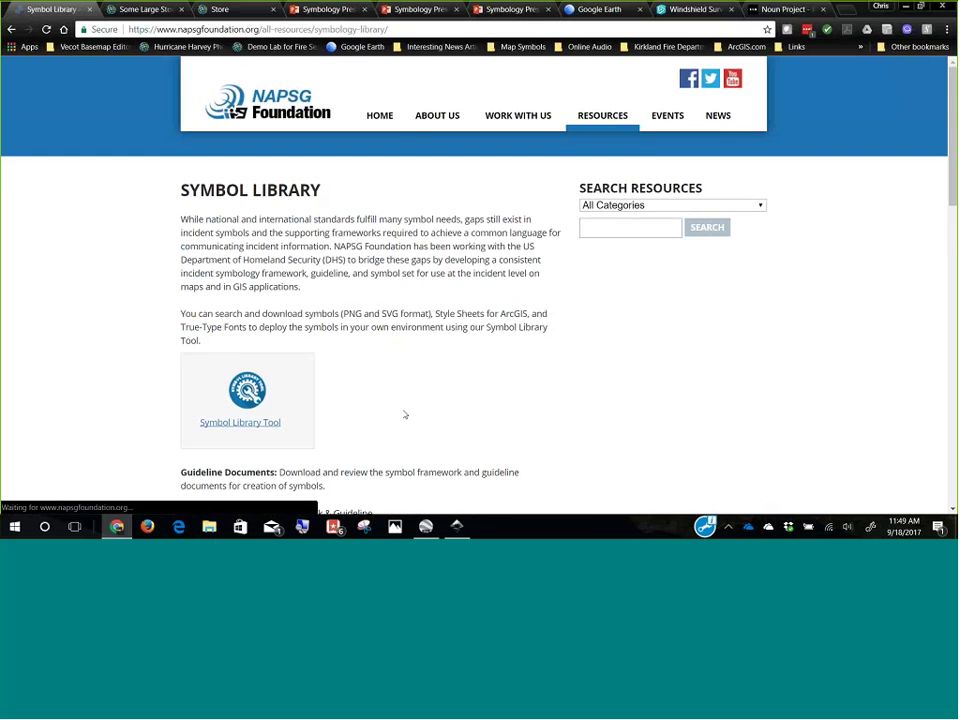
Step: Review the guideline documents and technical resources on the Symbol Library page and open the Symbol Library Tool
scroll(405, 414, down, 1)
scroll(405, 414, down, 1)
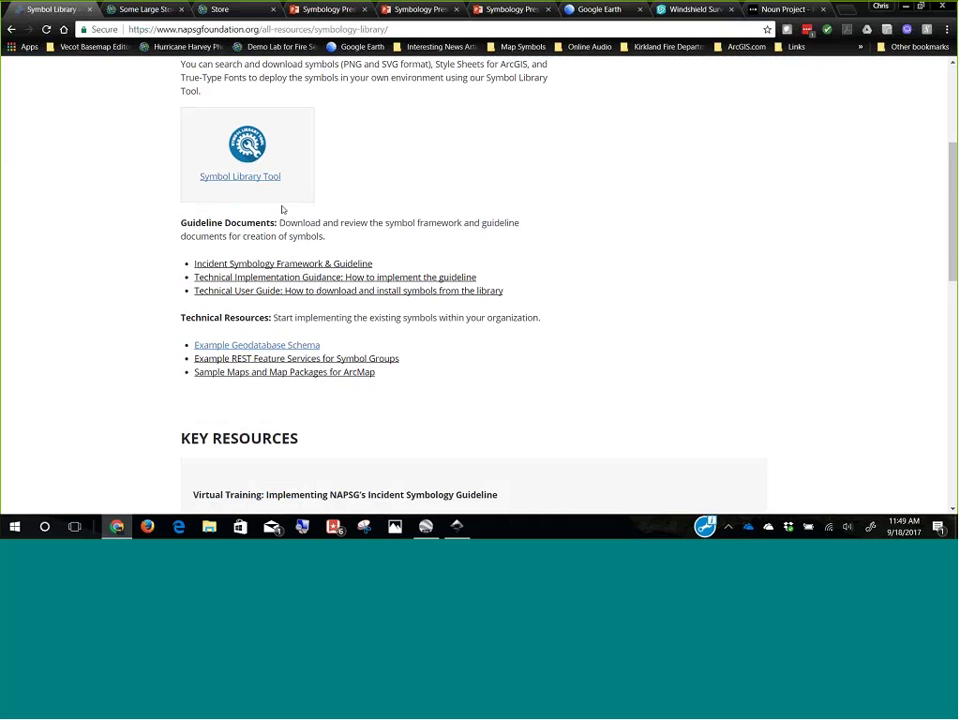
scroll(293, 226, down, 1)
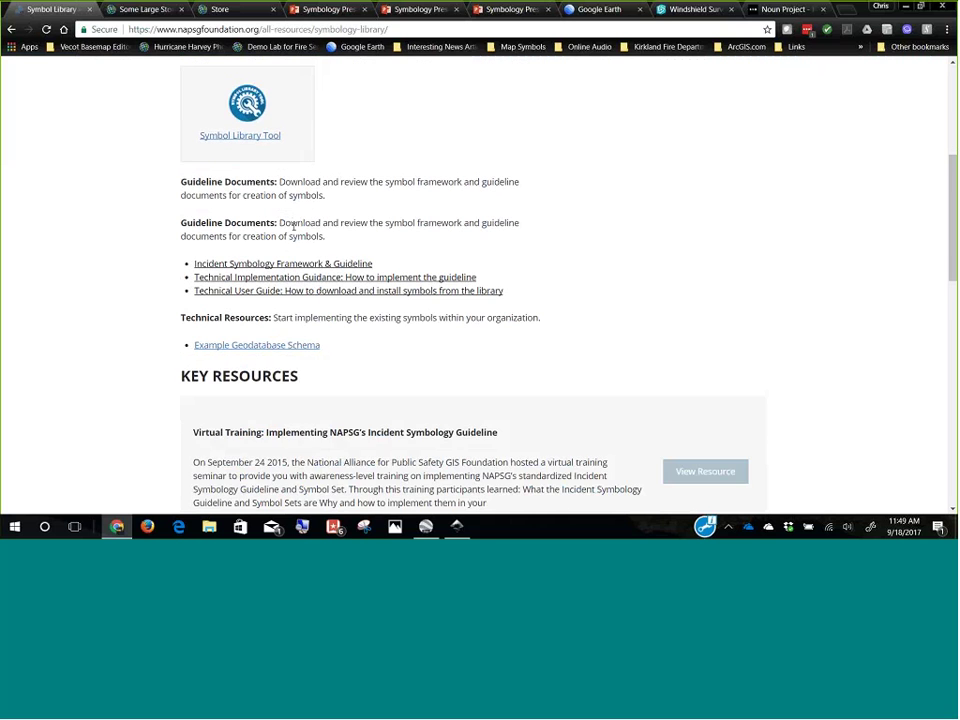
scroll(293, 231, up, 2)
click(247, 240)
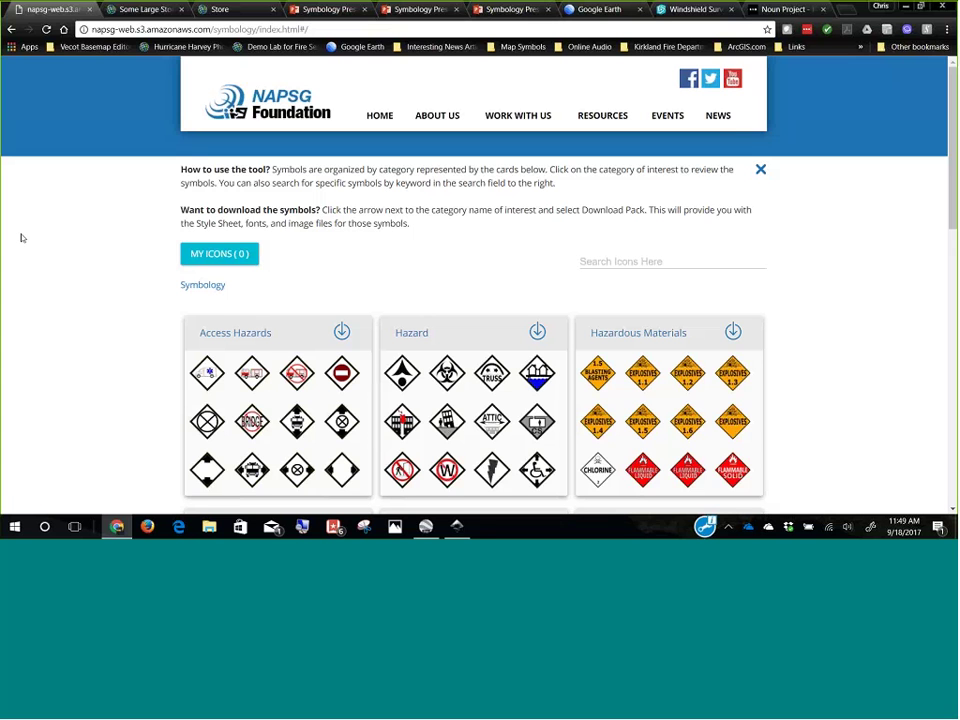
Step: Look over the symbol categories and the tool's instructions, and download the symbol pack for the Hazard category
scroll(22, 240, down, 3)
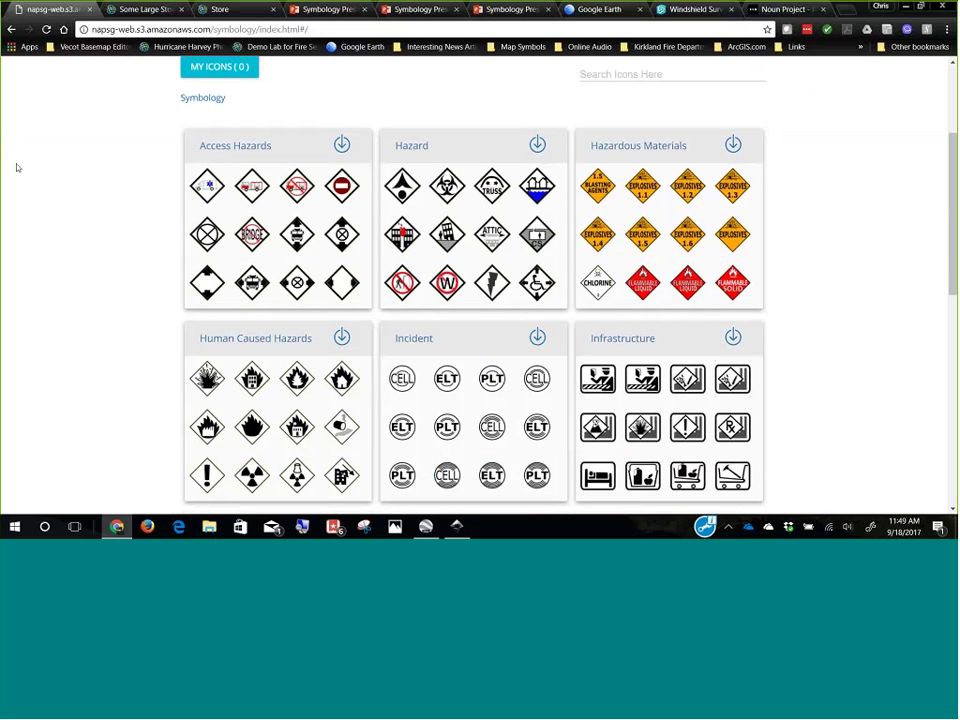
scroll(16, 167, up, 2)
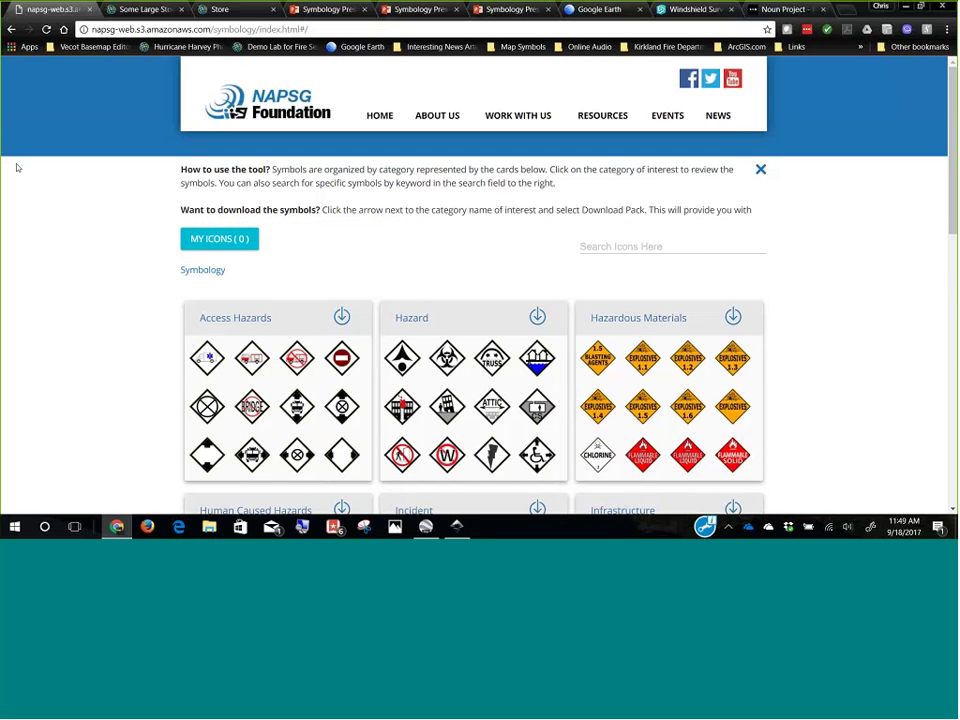
scroll(17, 168, down, 1)
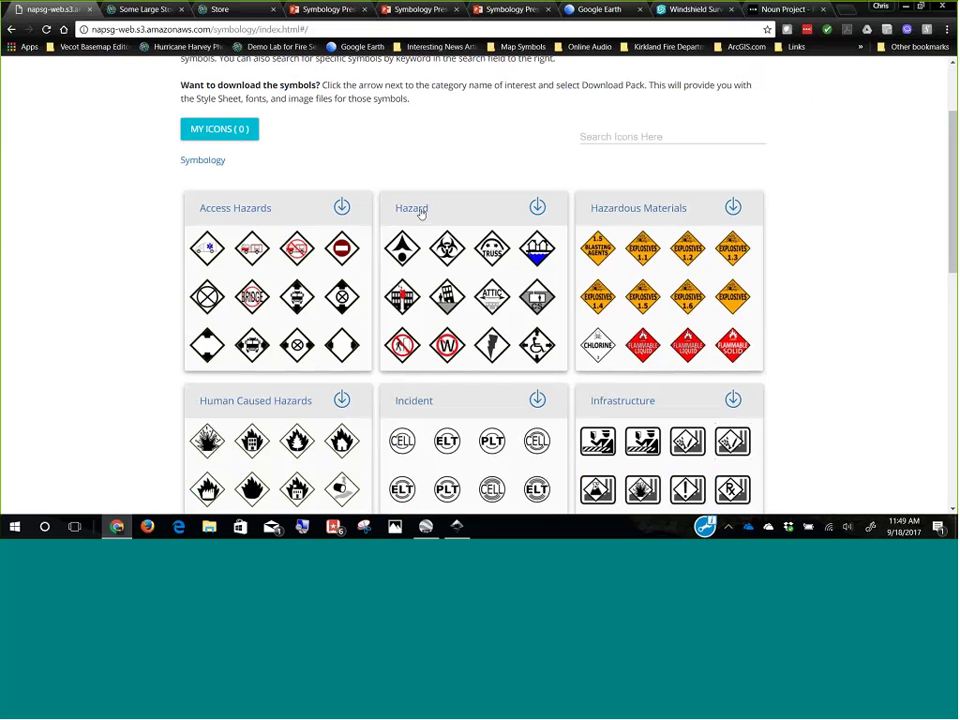
click(541, 216)
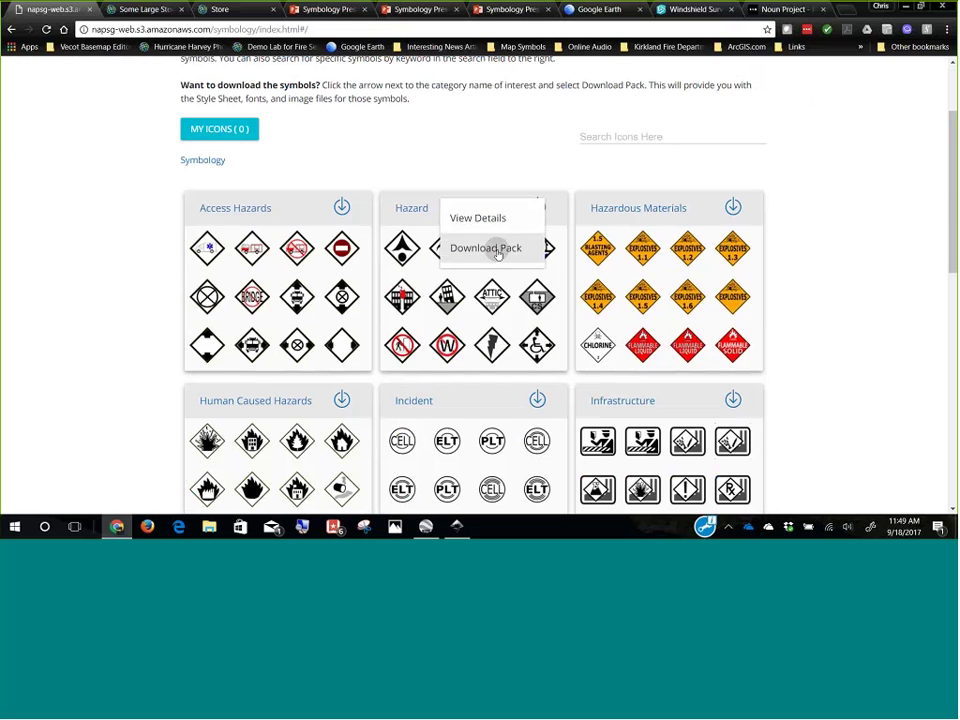
click(497, 250)
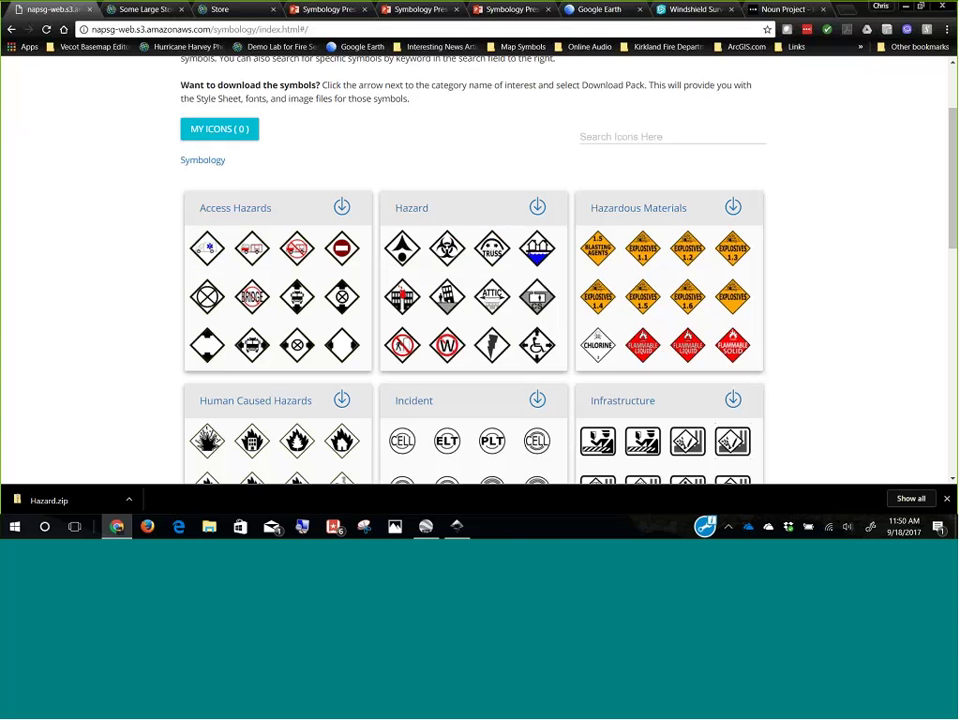
Step: Open the Hazard category and add the Hazard Fire Aerial Hazard and Hazard Fire Biohazard symbols to My Icons
click(422, 210)
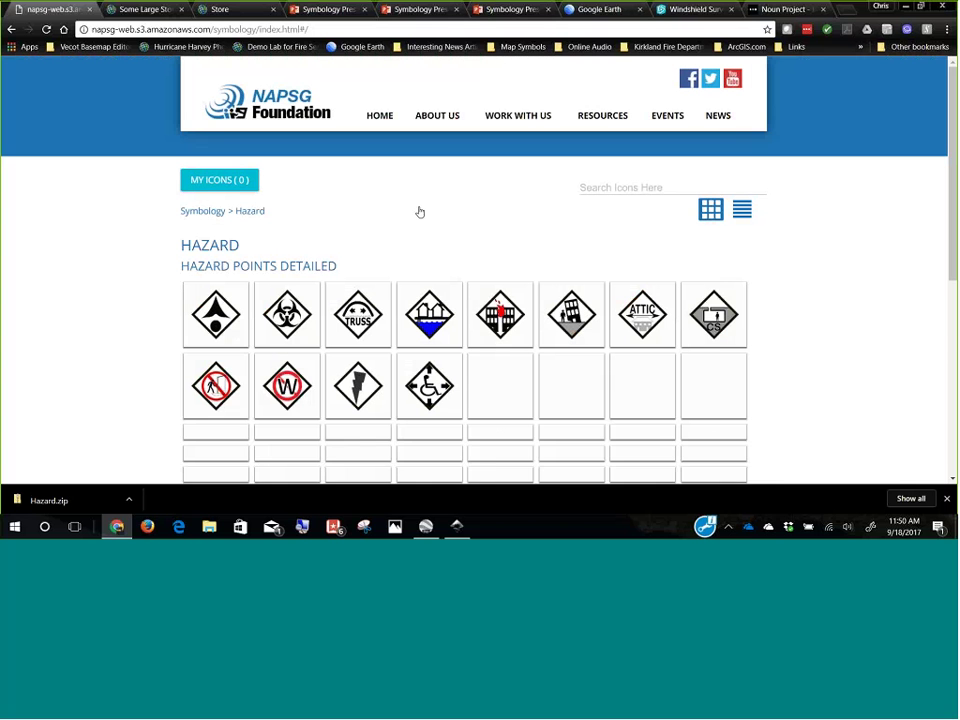
scroll(101, 253, down, 2)
scroll(101, 255, down, 3)
scroll(101, 254, up, 3)
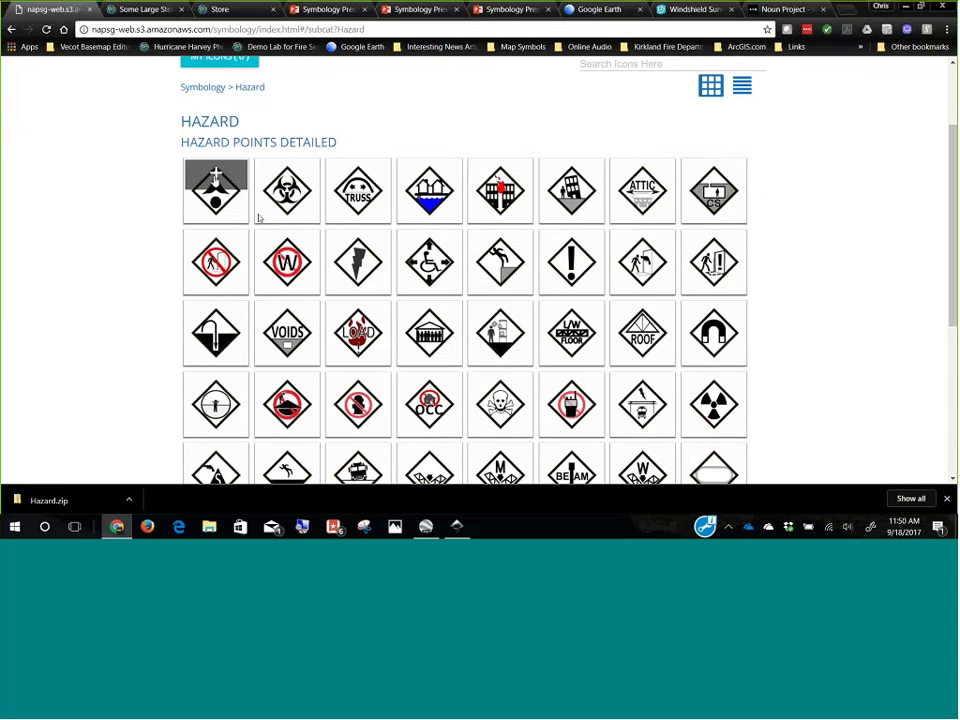
click(215, 176)
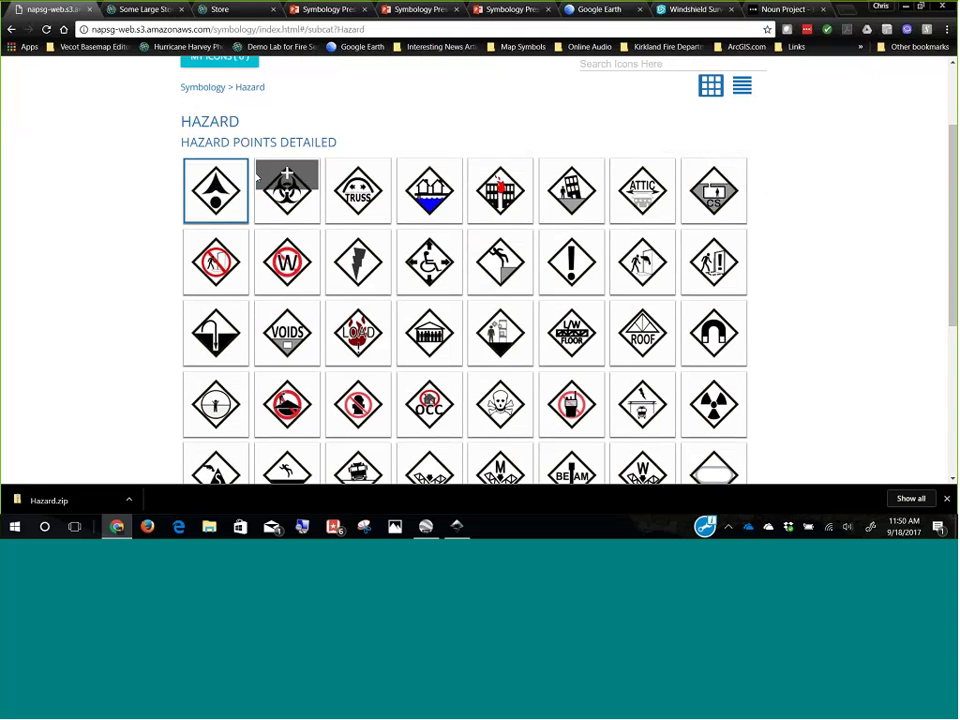
click(284, 175)
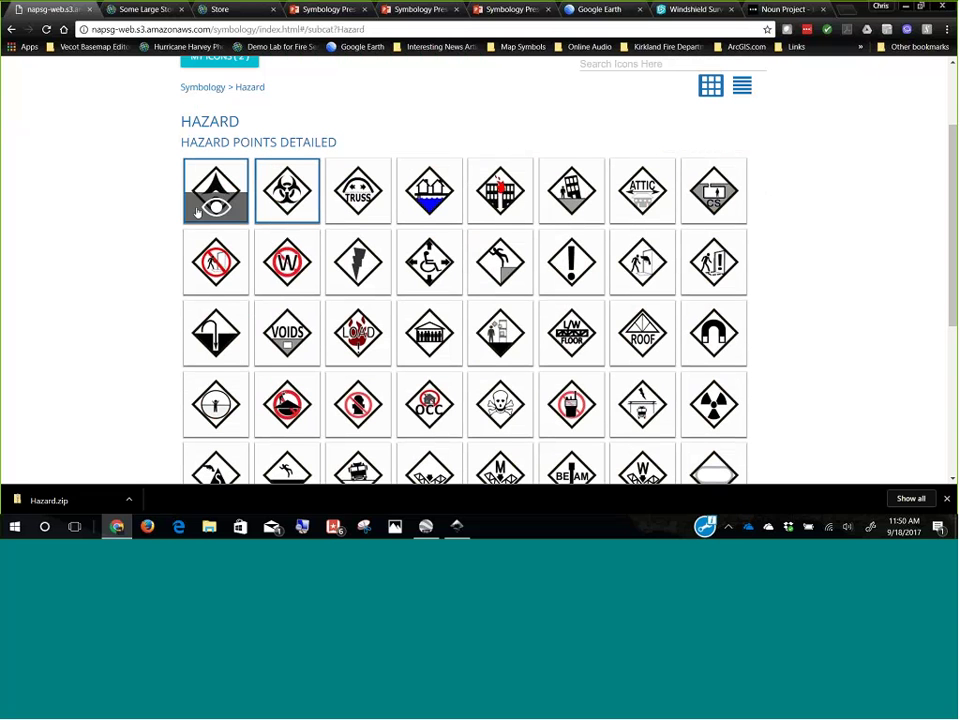
Step: View the Hazard Fire Aerial Hazard symbol's page with its download formats and download the two icons collected in My Icons
scroll(200, 215, up, 2)
scroll(205, 250, down, 1)
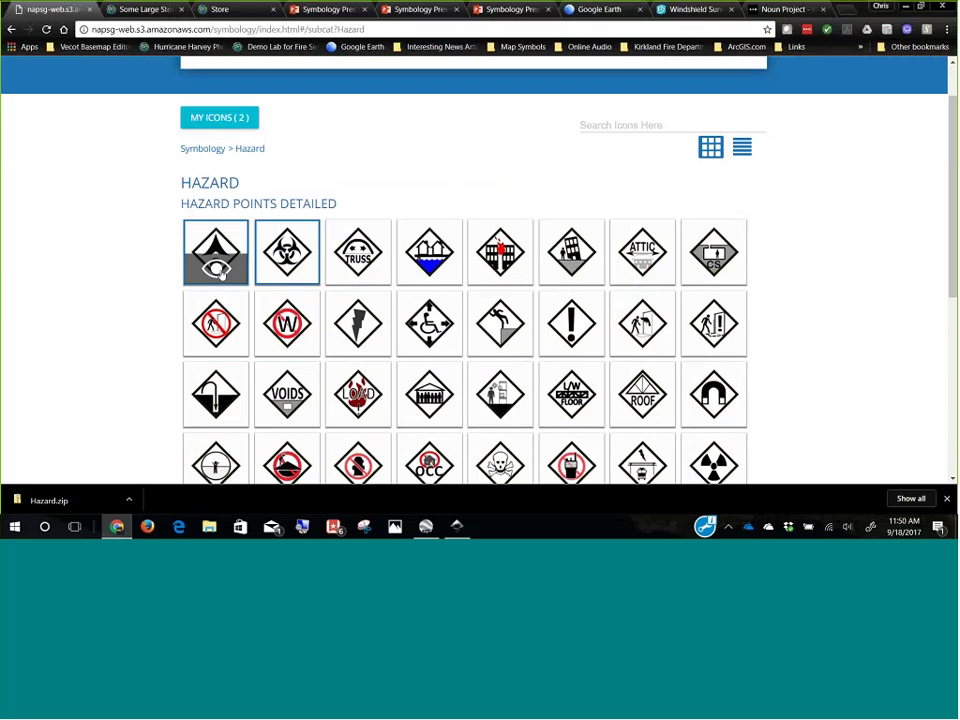
click(218, 268)
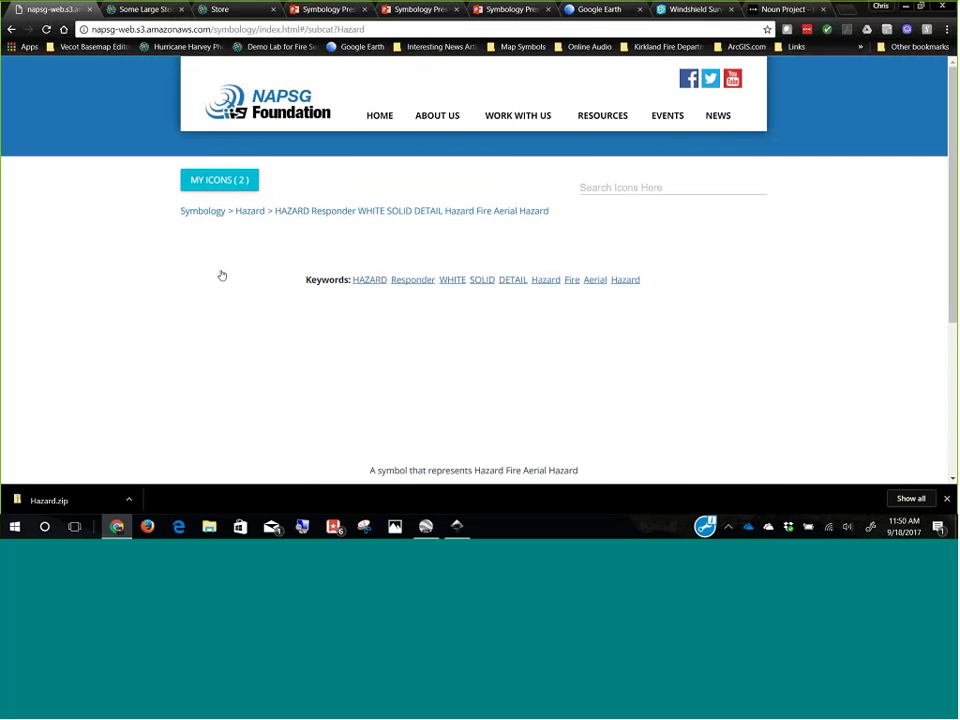
scroll(222, 275, down, 4)
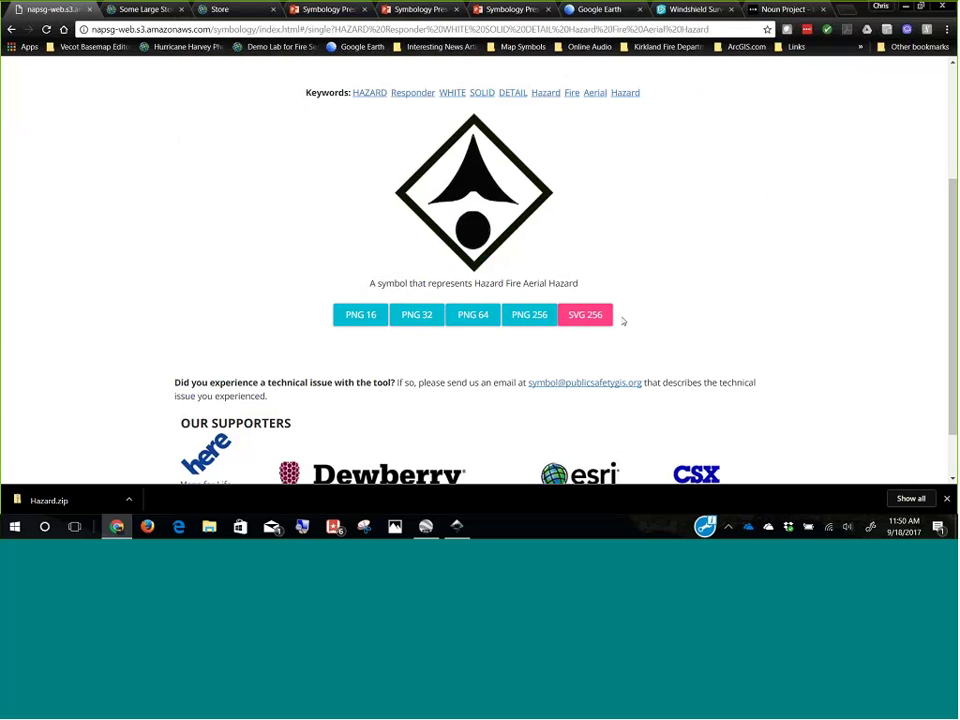
click(388, 314)
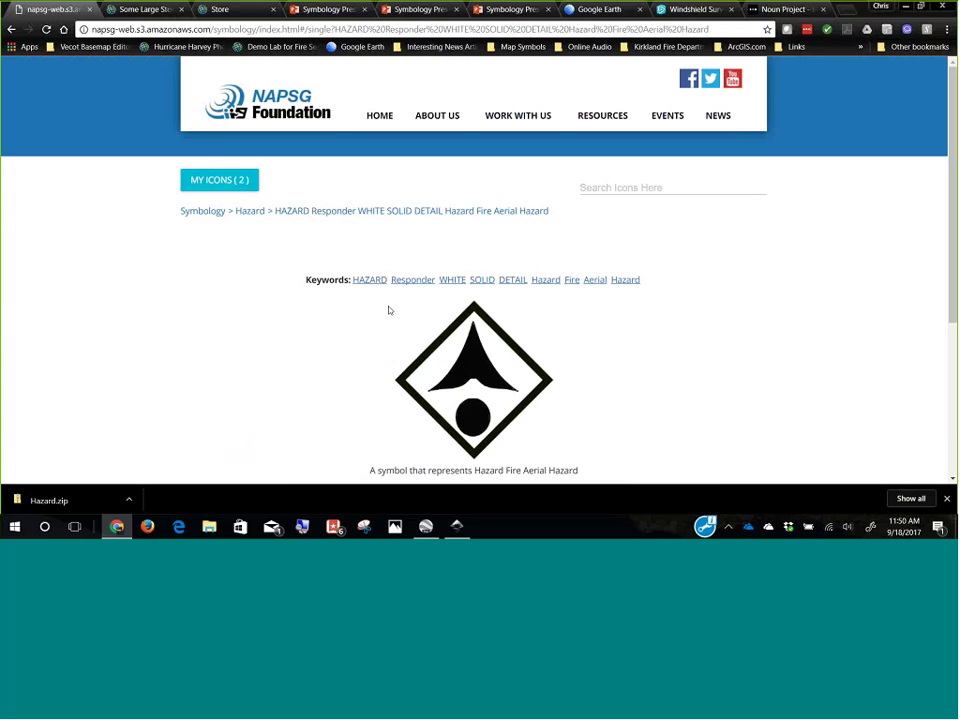
click(239, 190)
click(86, 191)
Step: Add the aerial hazard, biohazard, bowstring truss and building over or next to water symbols to My Icons and download them
mouse_move(226, 243)
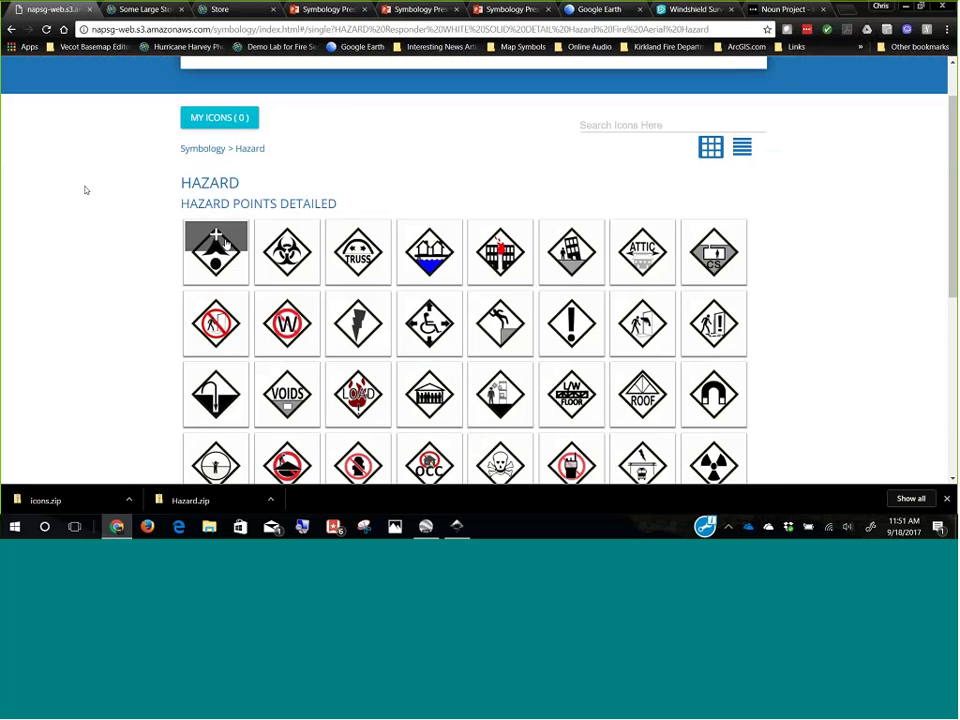
click(236, 233)
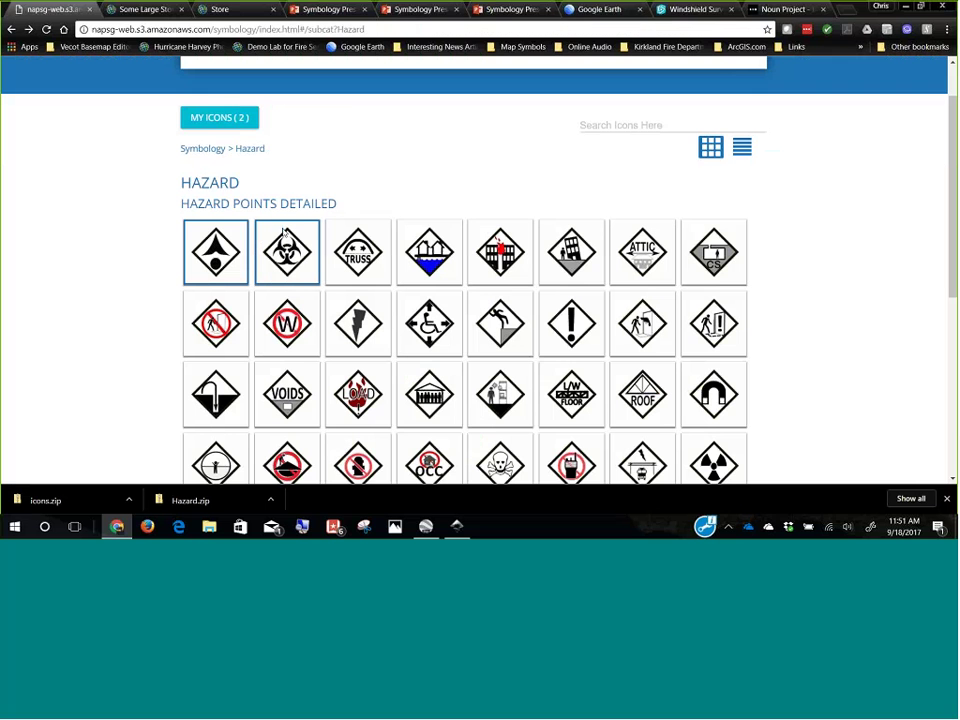
click(358, 240)
click(429, 240)
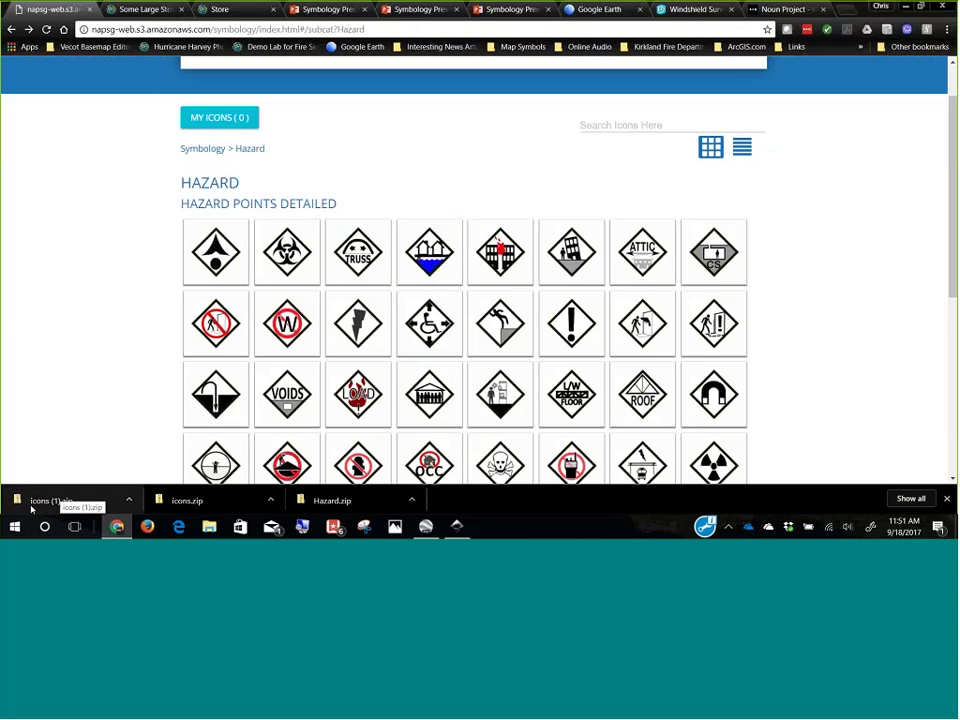
Step: Open the downloaded icons (1).zip in File Explorer to check its PNG files, and return to the symbol library
click(130, 500)
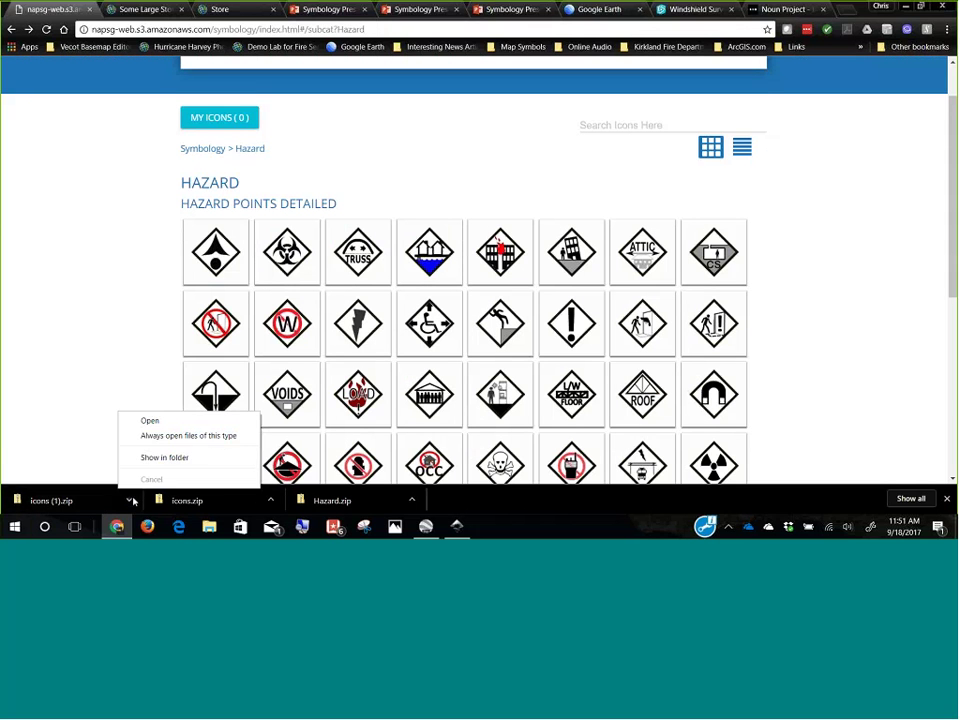
click(150, 420)
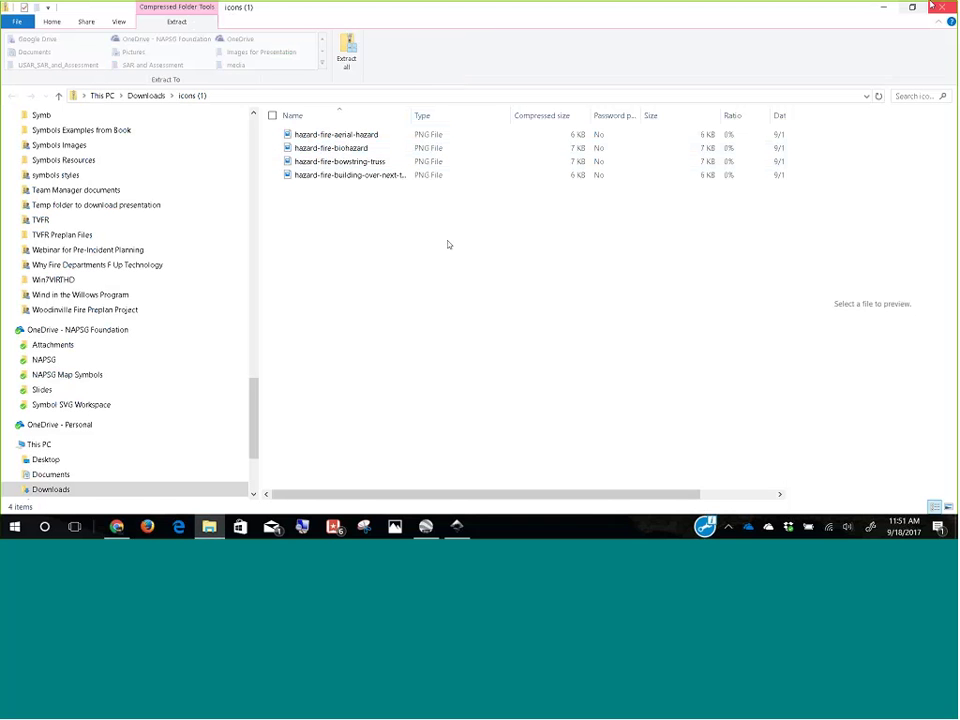
key(alt+Tab)
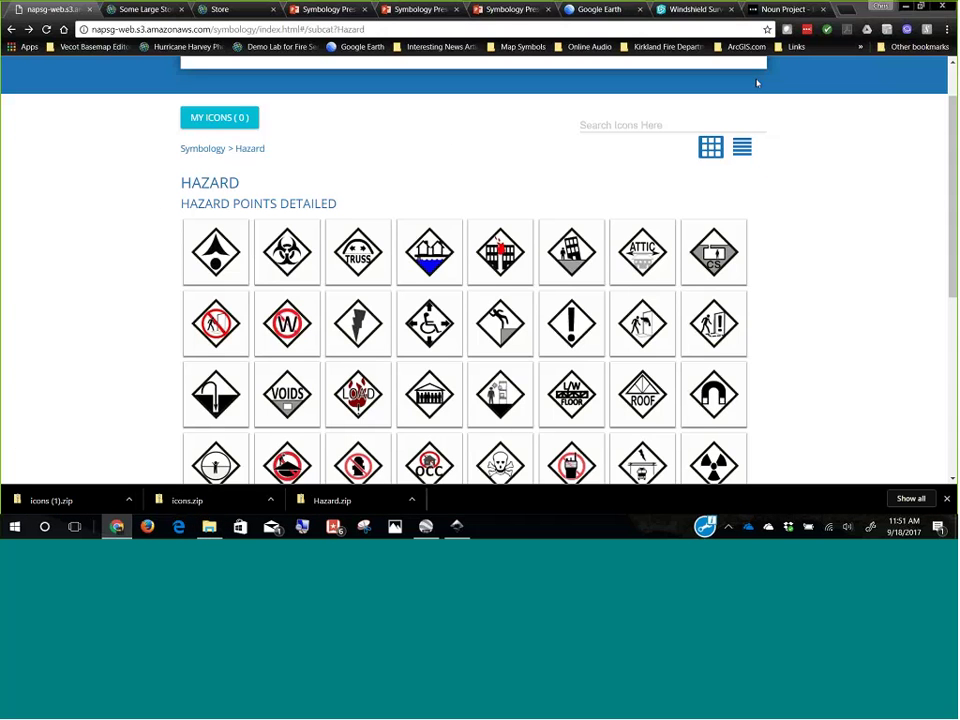
Step: Compare the grid and list views of the Hazard symbols and look through the list's descriptions, names and keywords
click(742, 148)
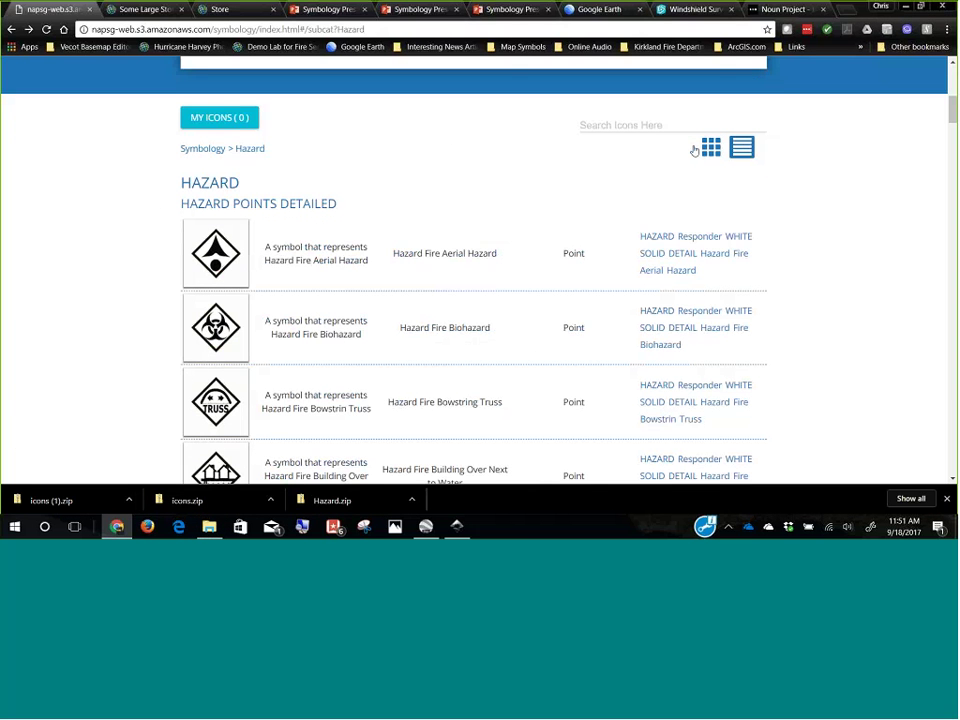
click(711, 148)
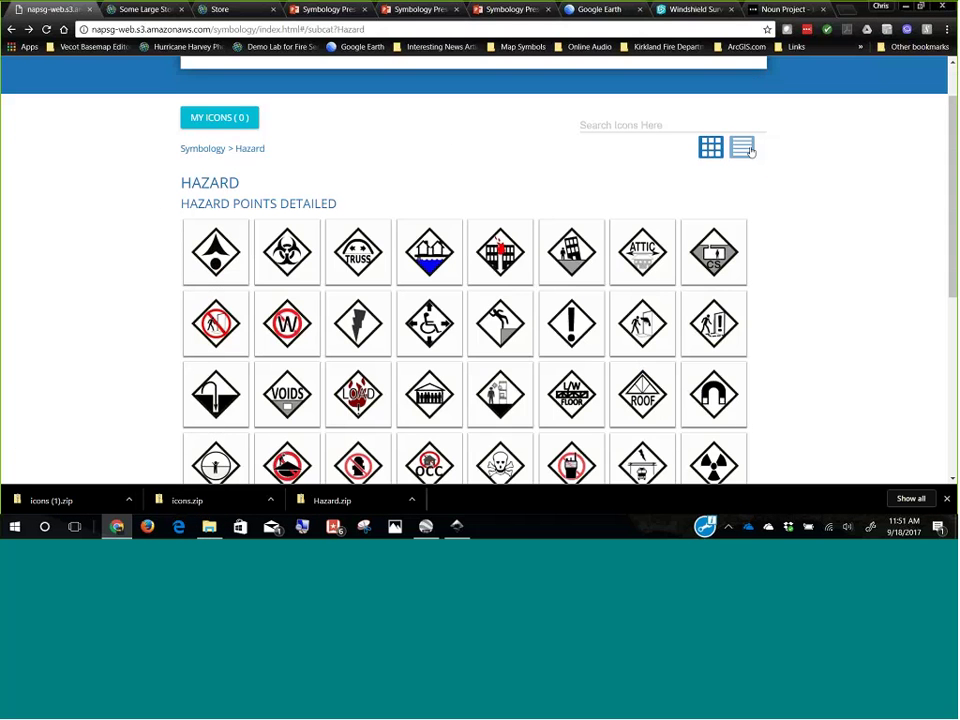
click(748, 149)
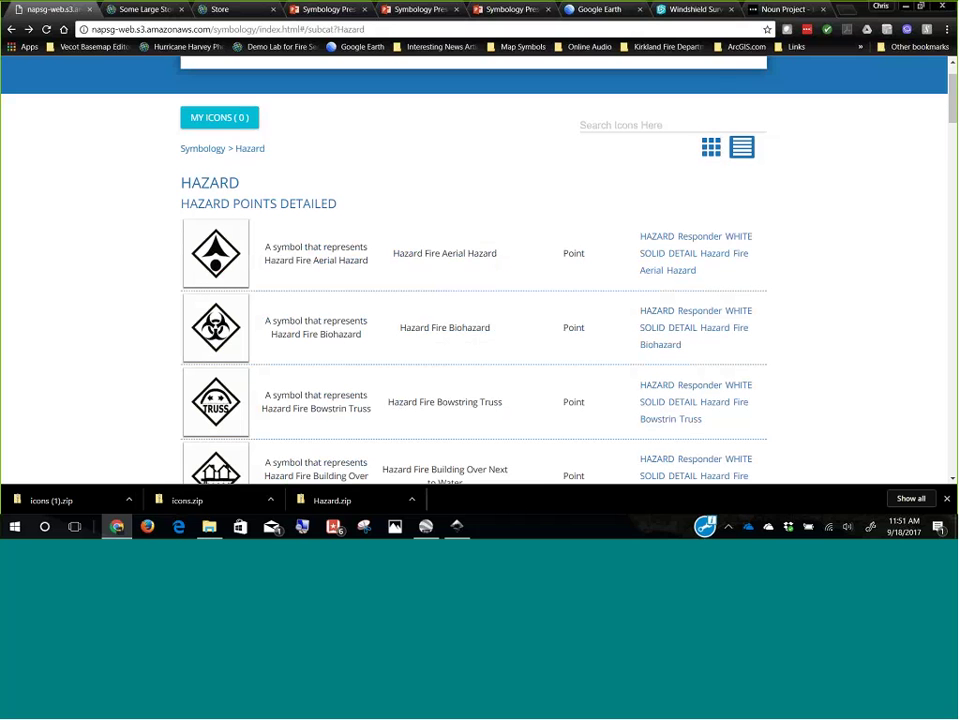
scroll(92, 245, down, 7)
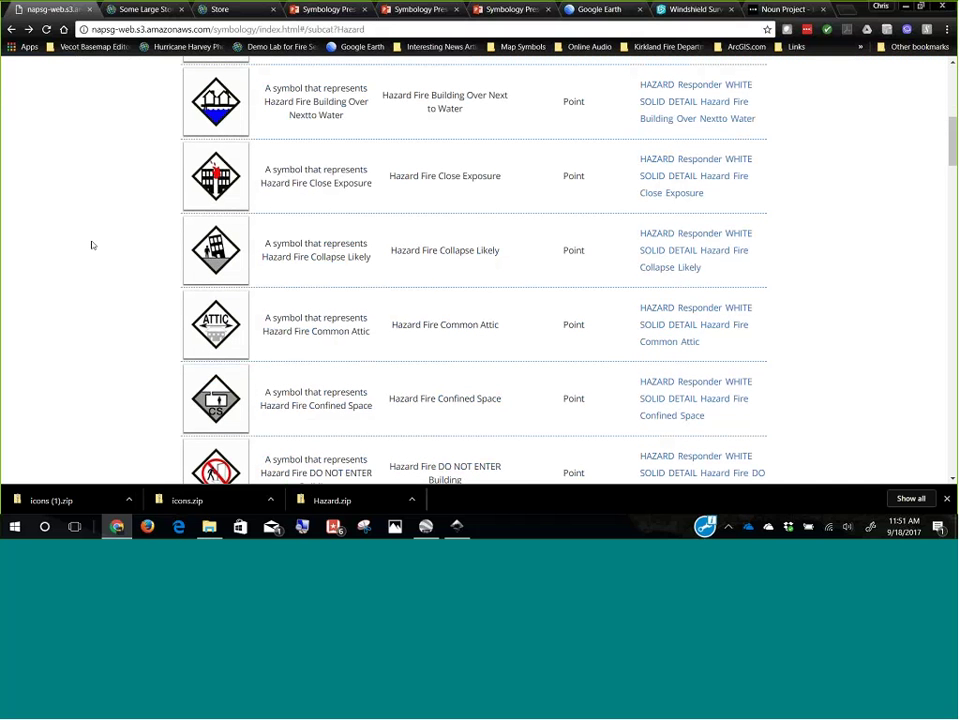
scroll(92, 245, up, 7)
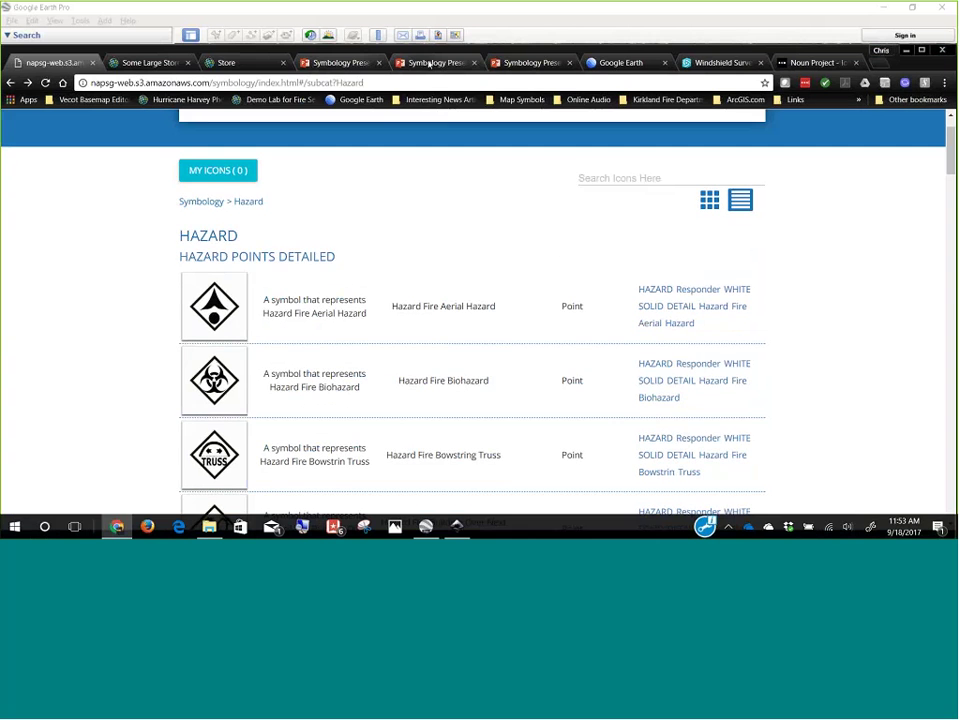
Step: Return to the Questions slide of the Symbology Presentation for Webinar in a maximized browser window
click(430, 63)
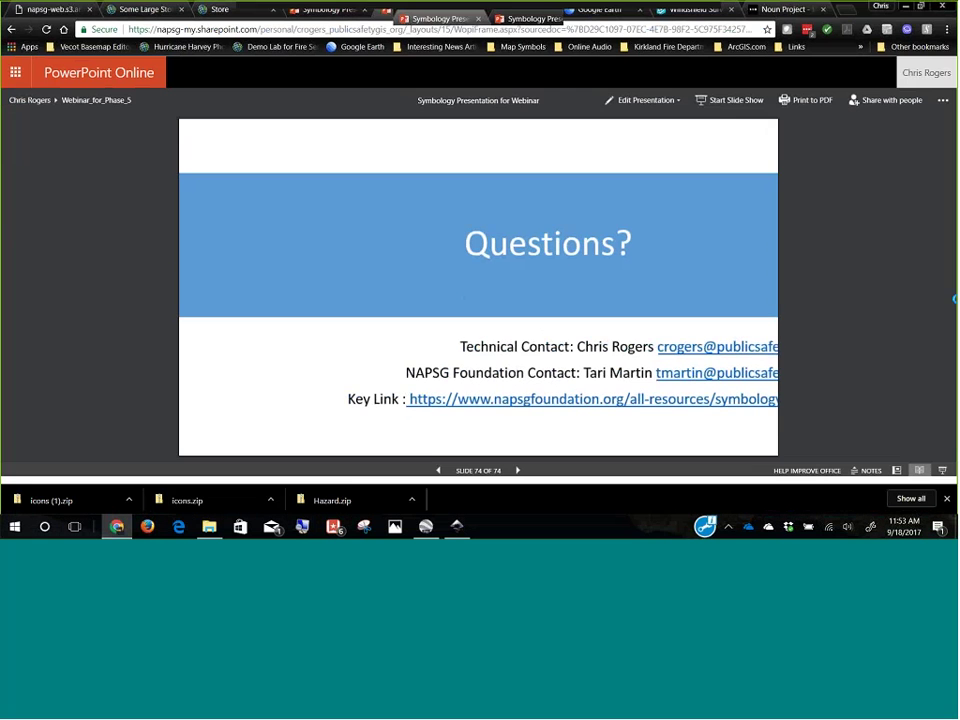
click(943, 479)
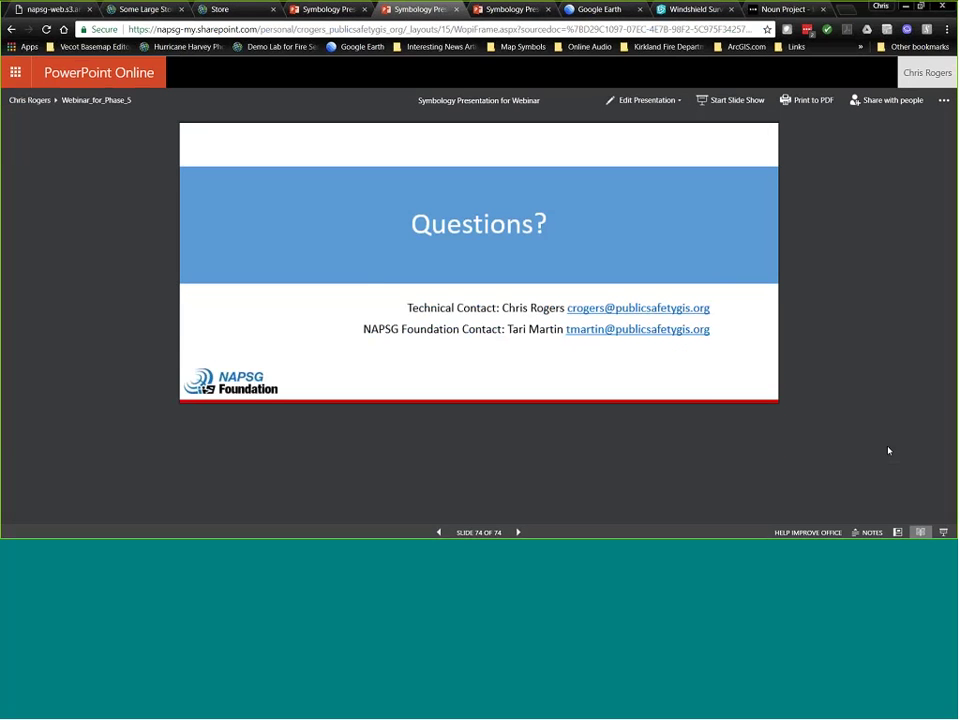